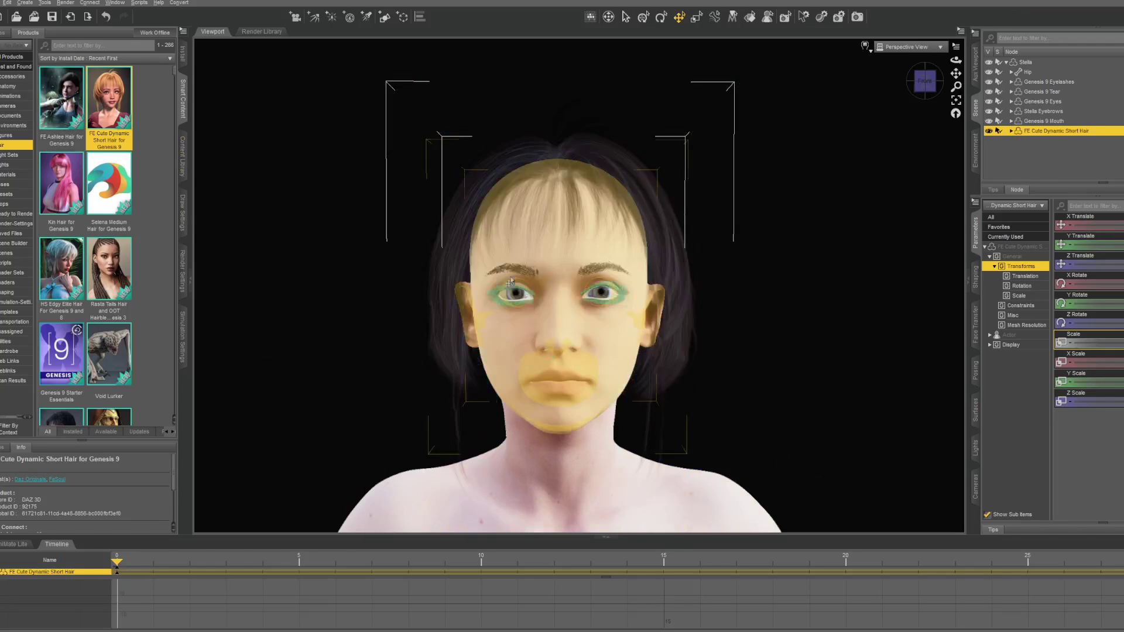
- Inspect the short hair's mesh on the head in Wire Shaded display and restore the realistic viewport shading
{"action": "left_click", "coordinate": [866, 48]}
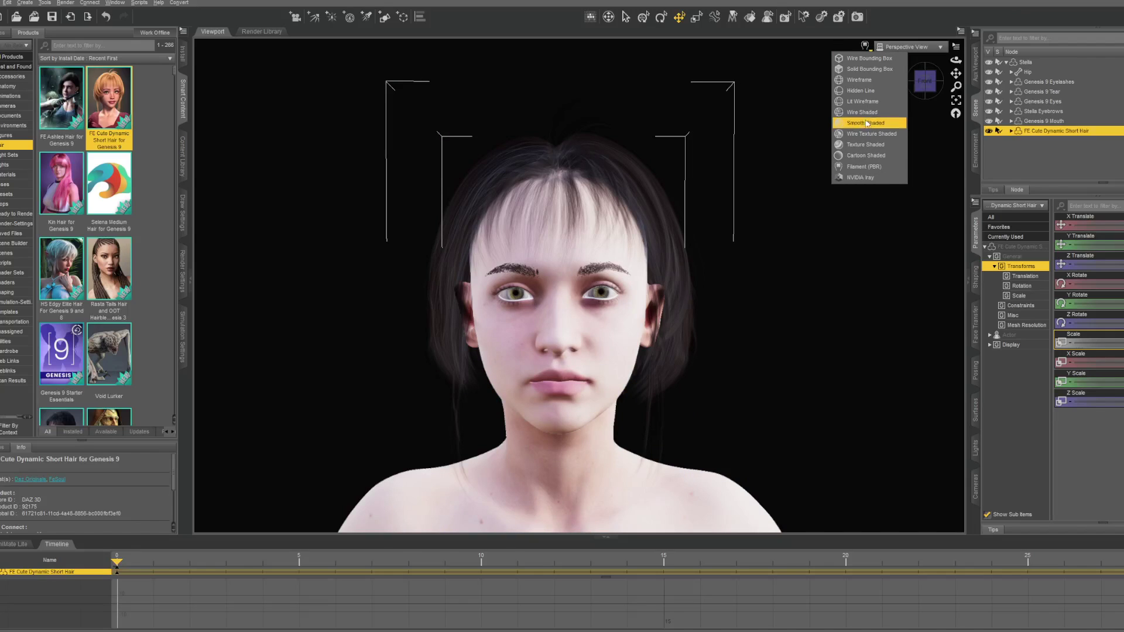
{"action": "left_click", "coordinate": [862, 112]}
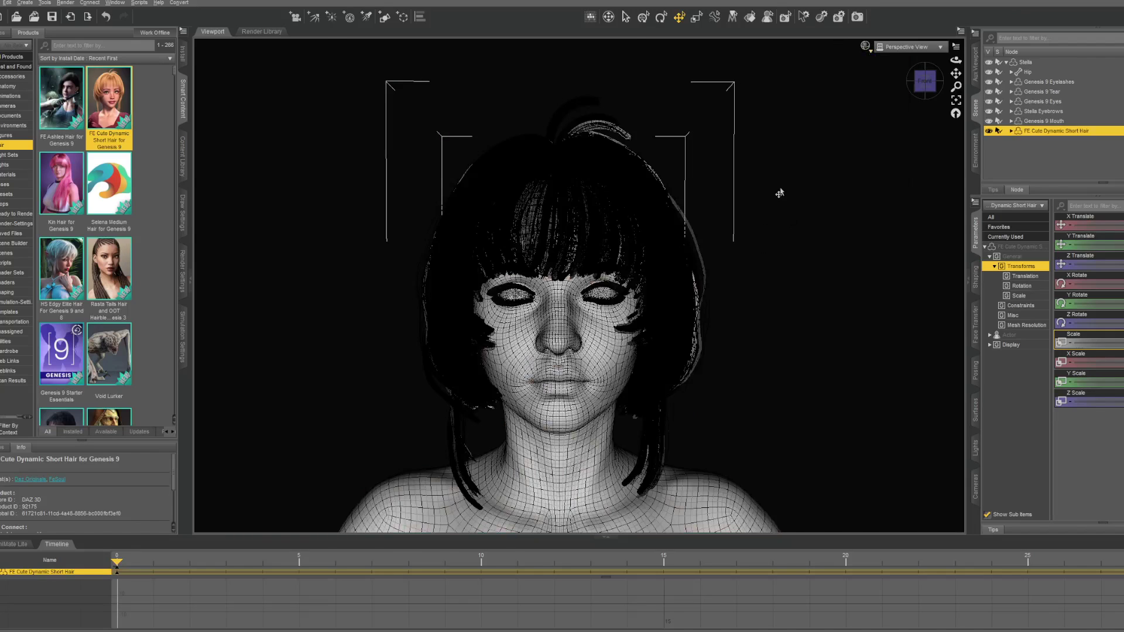
{"action": "scroll", "coordinate": [779, 192], "scroll_direction": "up", "scroll_amount": 3}
{"action": "left_click_drag", "start_coordinate": [954, 74], "coordinate": [931, 164]}
{"action": "left_click_drag", "start_coordinate": [921, 86], "coordinate": [669, 207]}
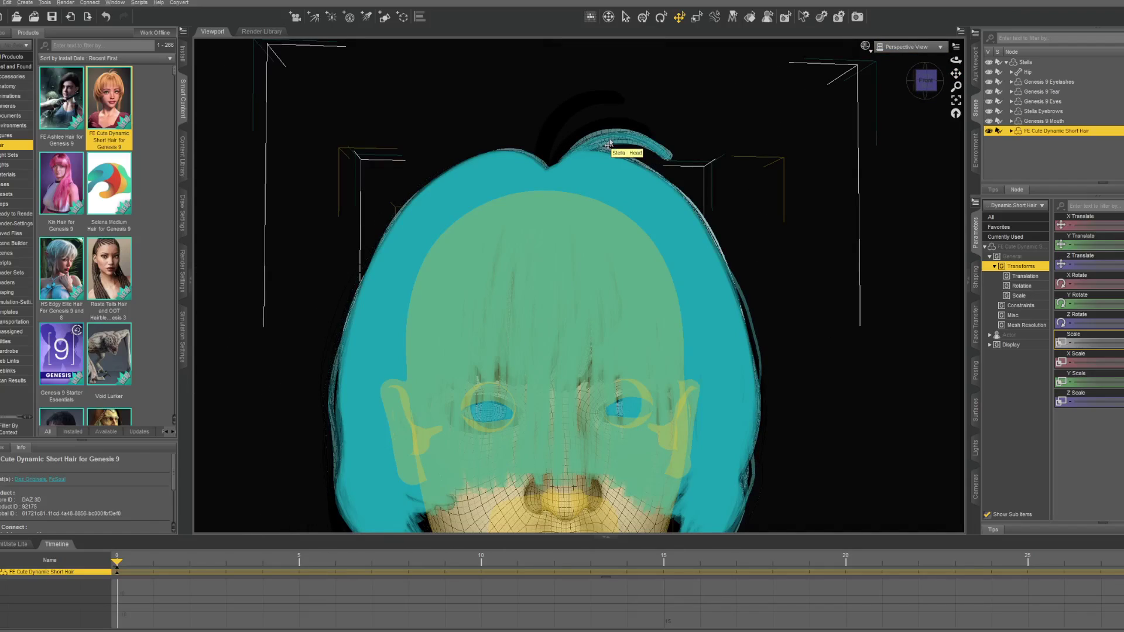
{"action": "left_click_drag", "start_coordinate": [924, 81], "coordinate": [877, 114]}
{"action": "left_click", "coordinate": [925, 80]}
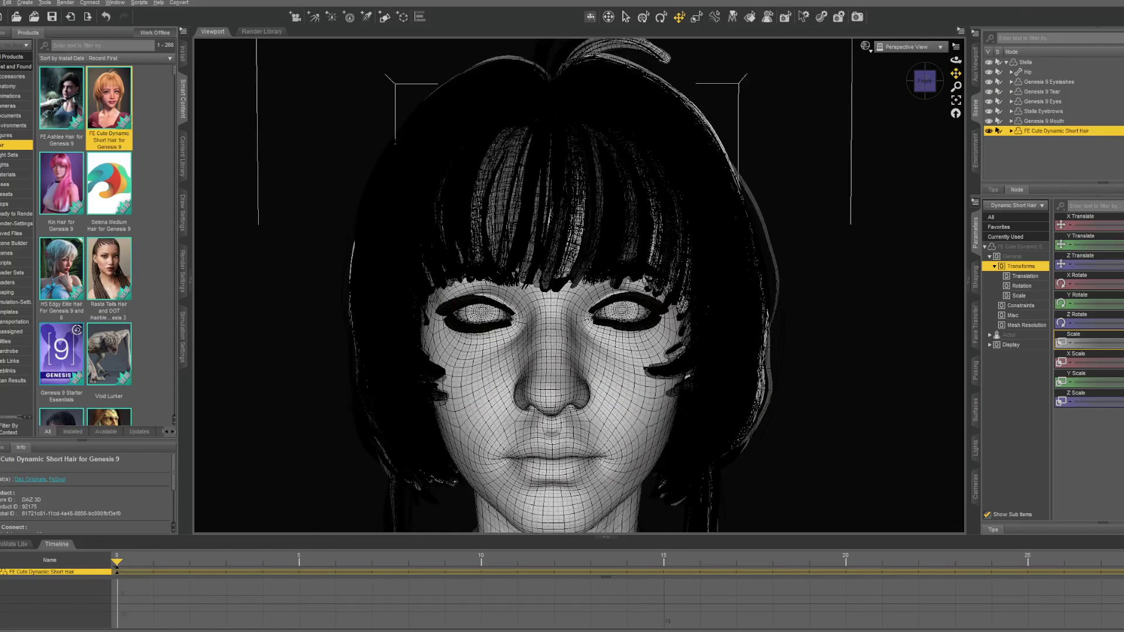
{"action": "left_click", "coordinate": [865, 46]}
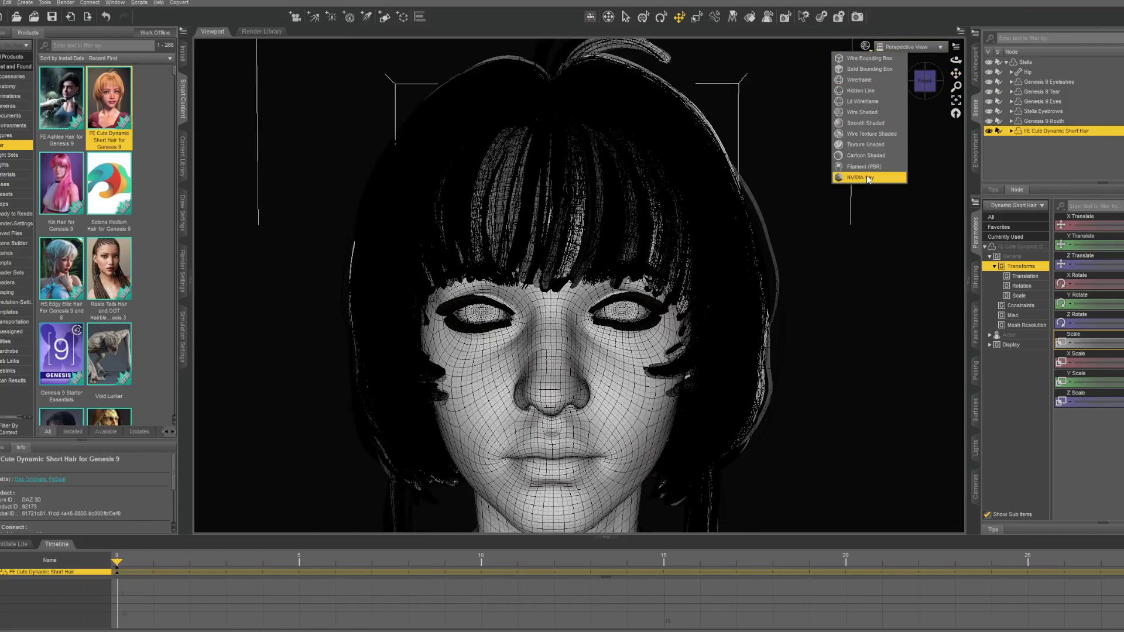
{"action": "left_click", "coordinate": [867, 178]}
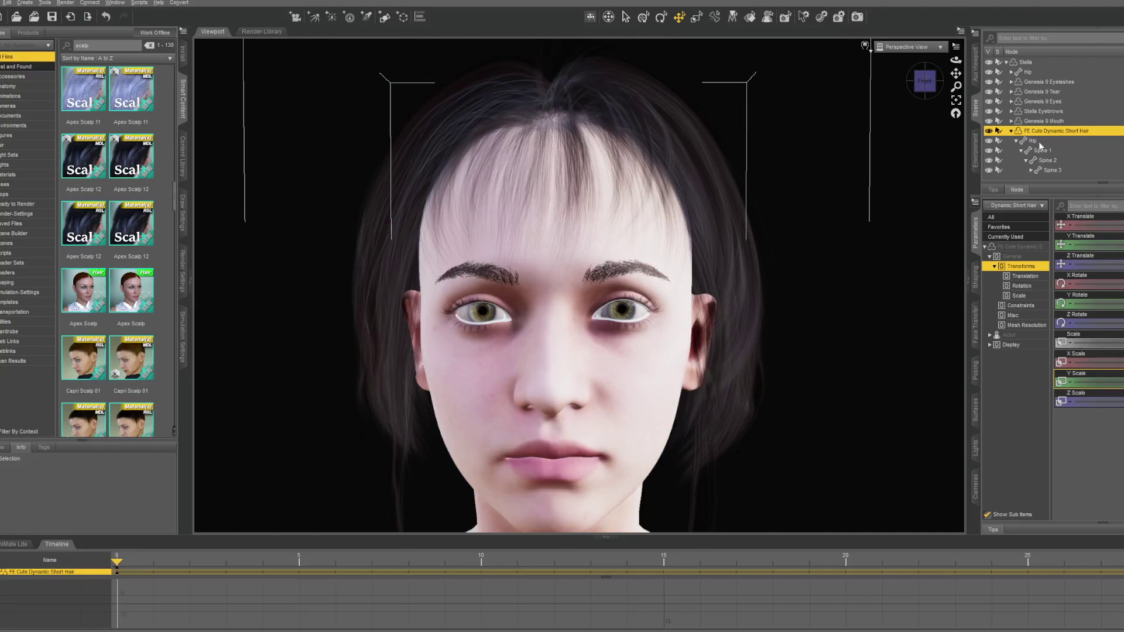
- Hide FE Cute Dynamic Short Hair in the scene, try deleting it, and undo the deletion
{"action": "left_click", "coordinate": [989, 131]}
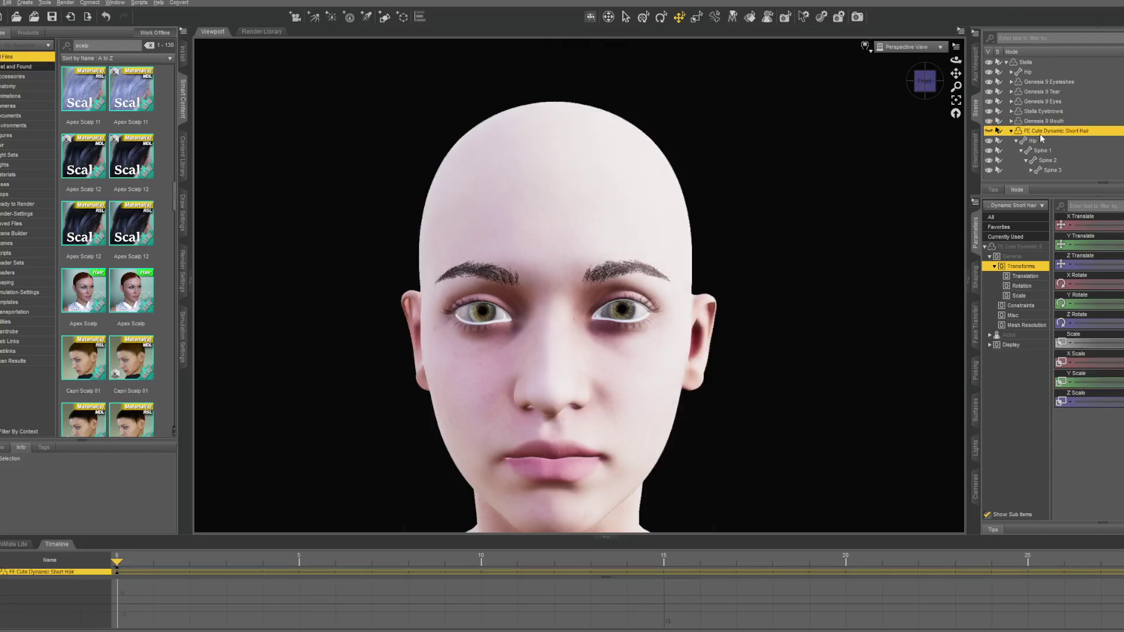
{"action": "key", "text": "Delete"}
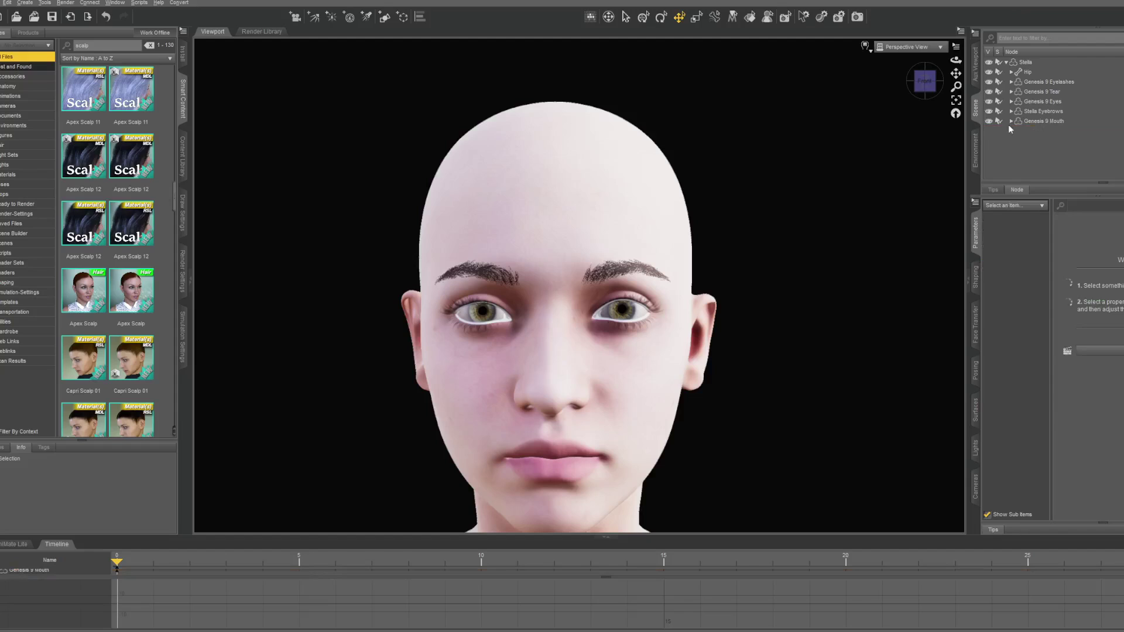
{"action": "key", "text": "ctrl+z"}
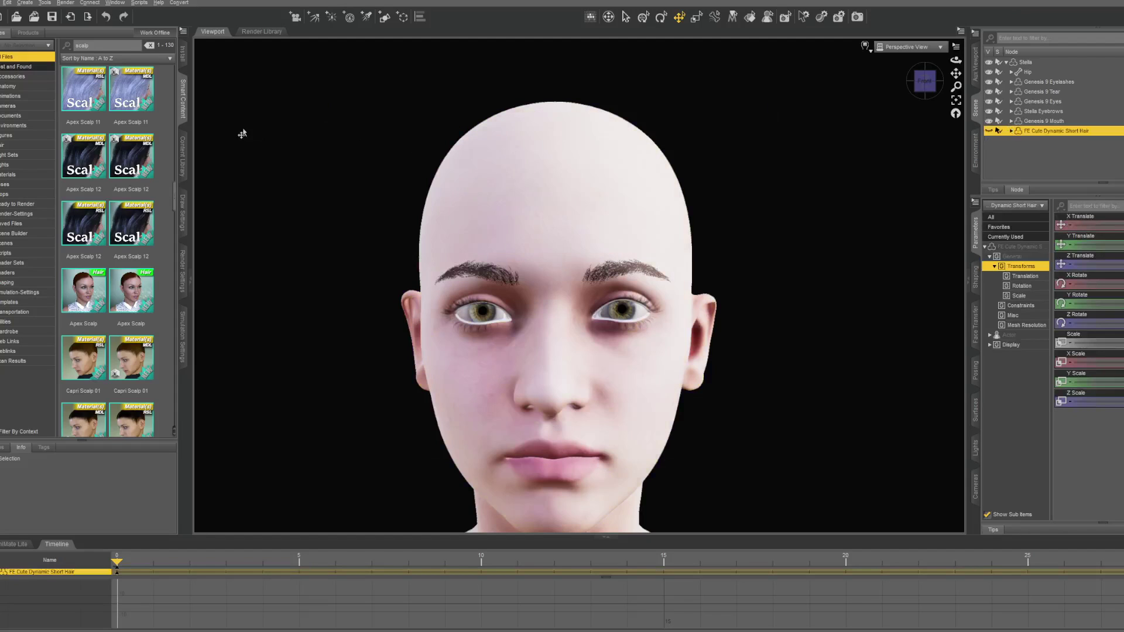
- Load Apex Scalp onto the Stella figure, auto-fitting it as an item designed for Genesis 8 Female
{"action": "left_click", "coordinate": [1027, 63]}
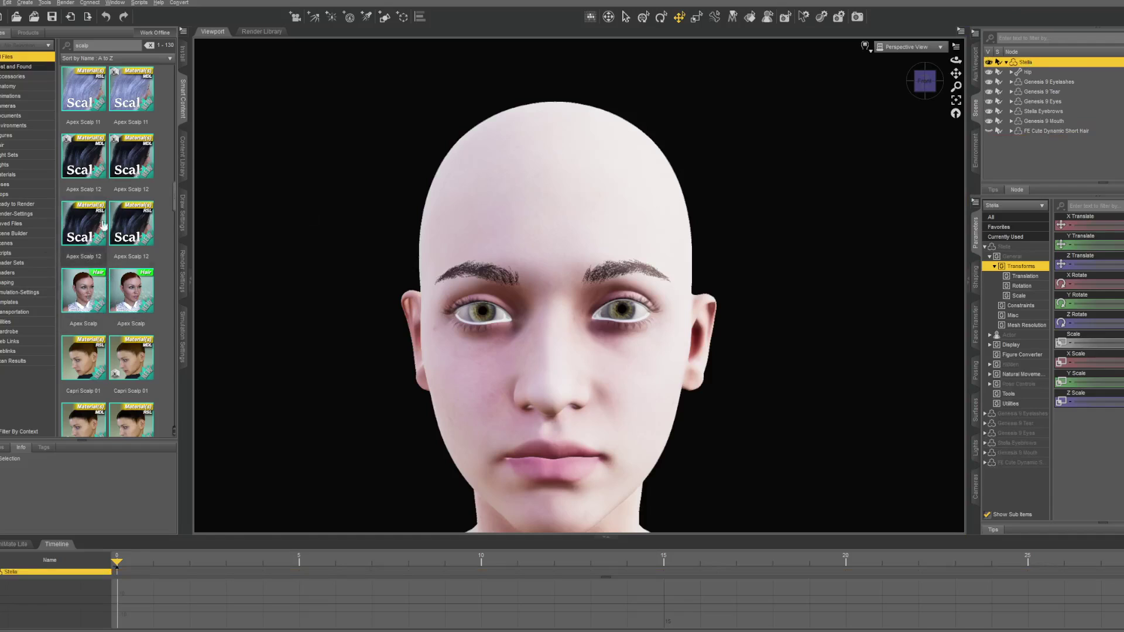
{"action": "double_click", "coordinate": [84, 294]}
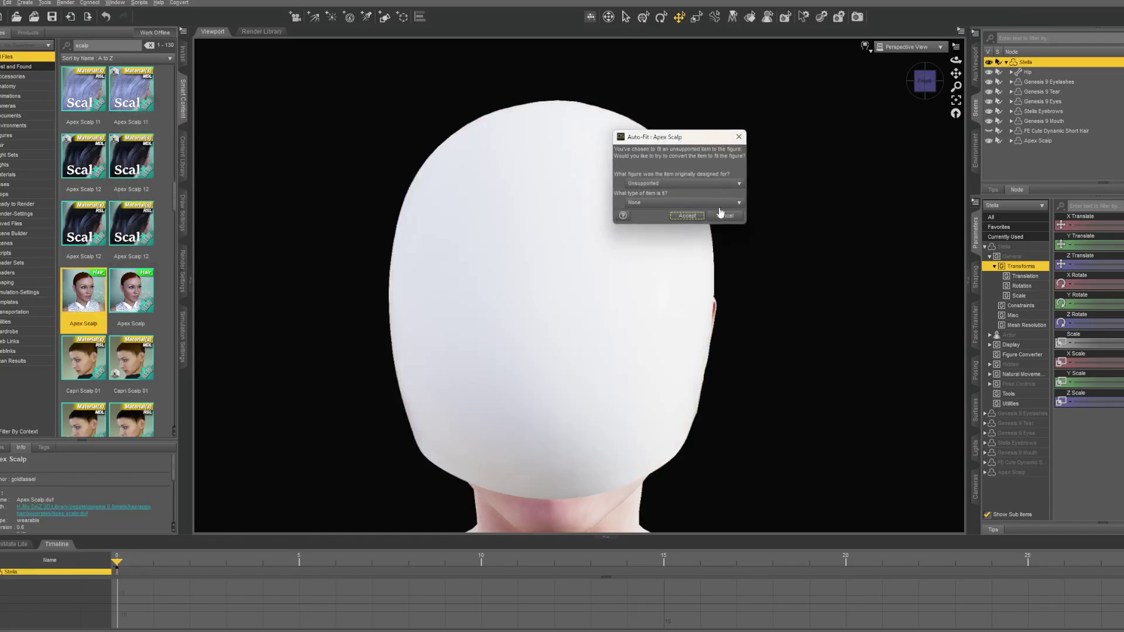
{"action": "left_click", "coordinate": [686, 185]}
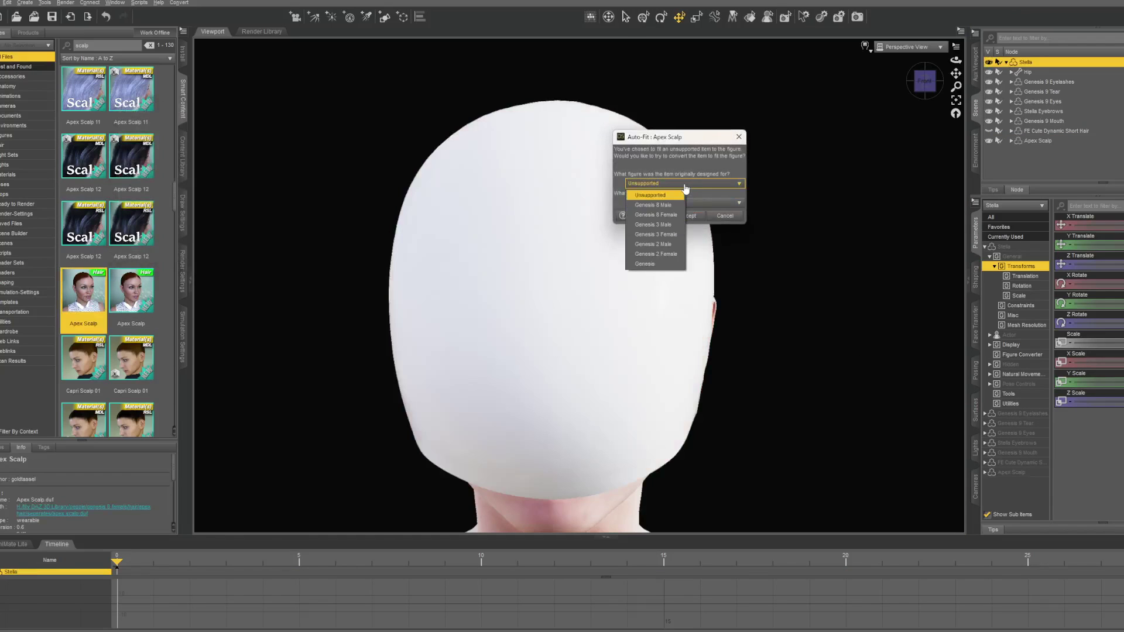
{"action": "left_click", "coordinate": [658, 215]}
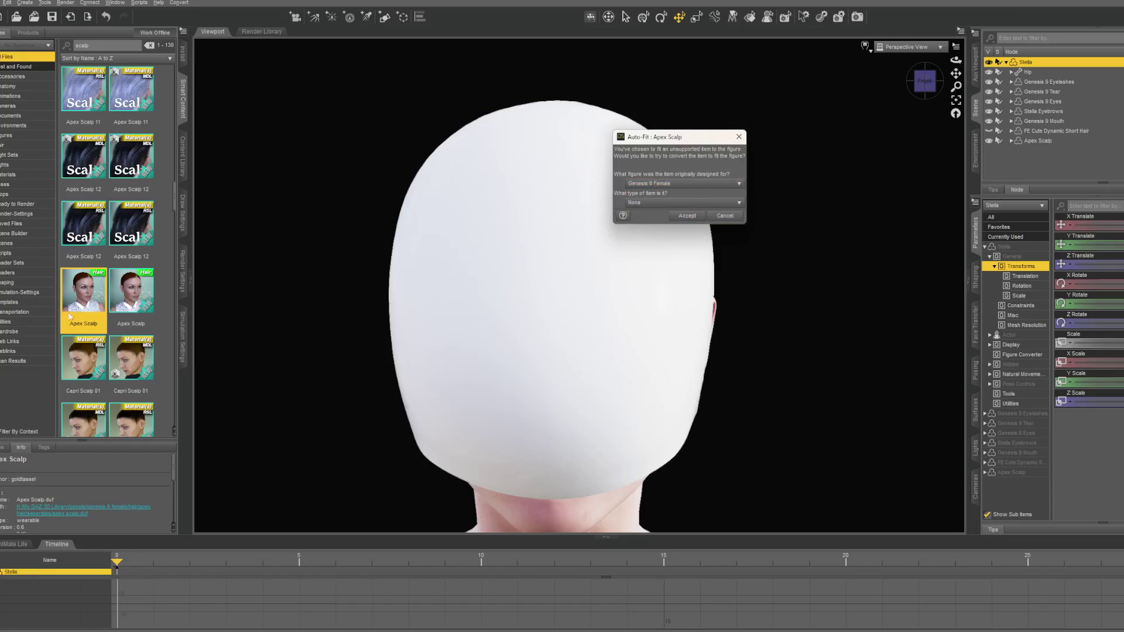
{"action": "left_click", "coordinate": [686, 215]}
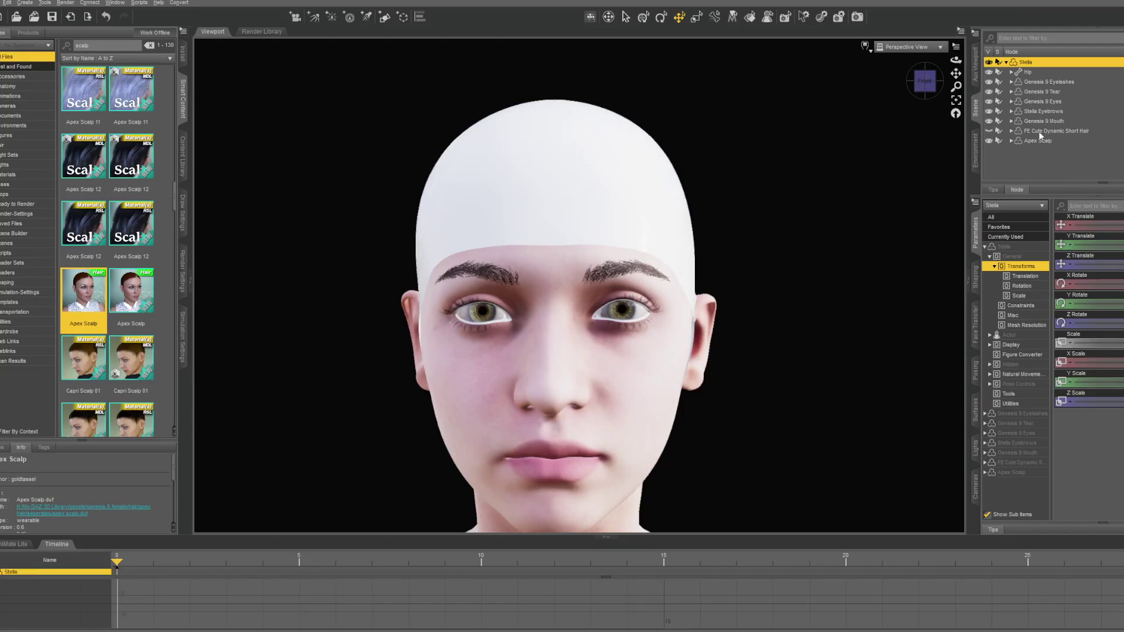
- Parent FE Cute Dynamic Short Hair to Apex Scalp and make the hair visible again
{"action": "left_click_drag", "start_coordinate": [1033, 132], "coordinate": [1037, 141]}
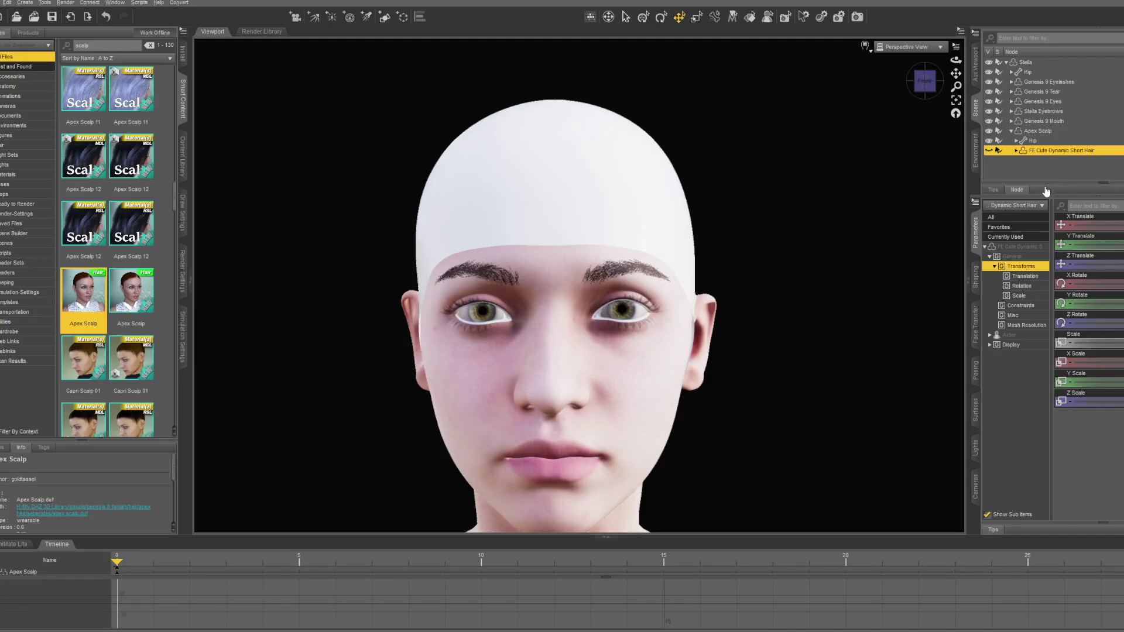
{"action": "left_click", "coordinate": [989, 131]}
{"action": "left_click", "coordinate": [989, 131]}
{"action": "left_click", "coordinate": [989, 151]}
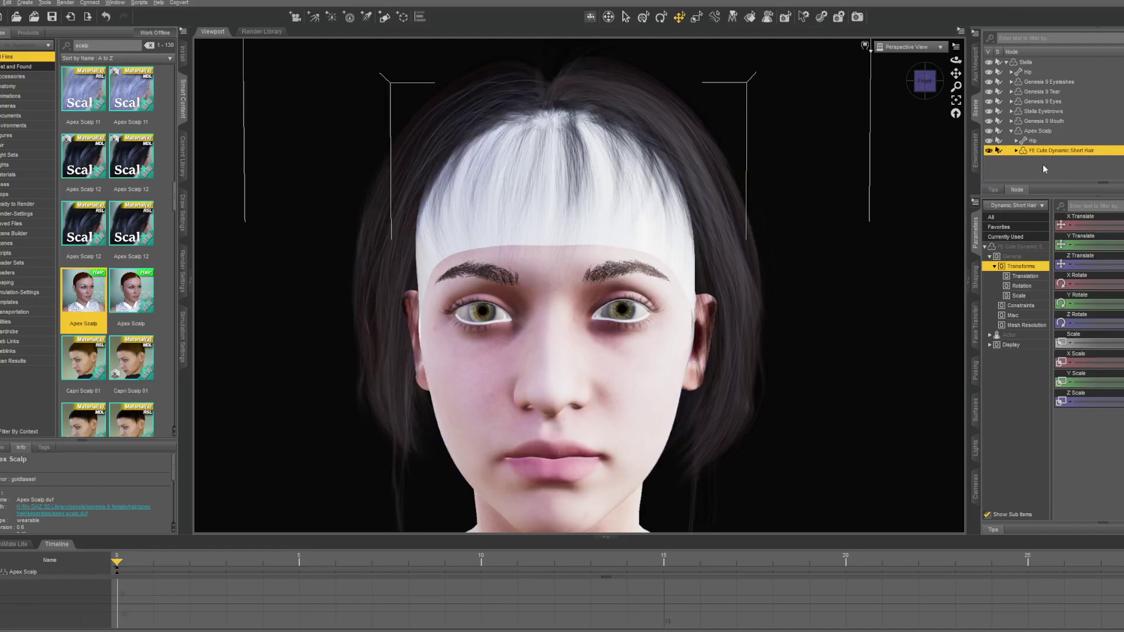
- Export the scene with Apex Scalp selected as an OBJ file into the HairToGroom folder, accepting the export options
{"action": "left_click", "coordinate": [1035, 131]}
{"action": "left_click", "coordinate": [1011, 131]}
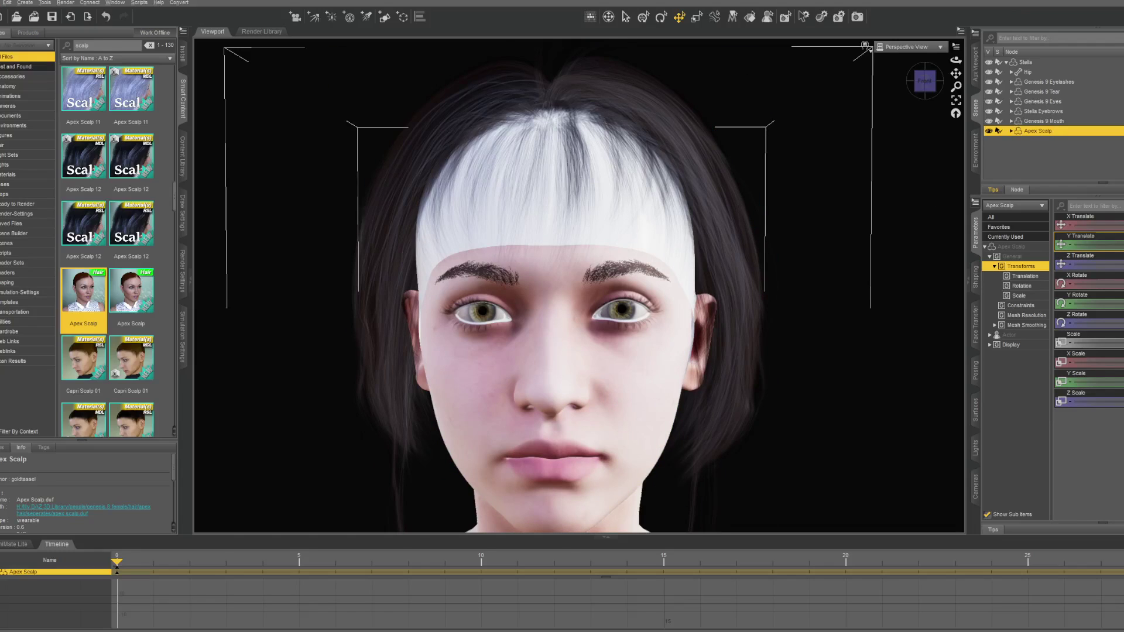
{"action": "key", "text": "ctrl+e"}
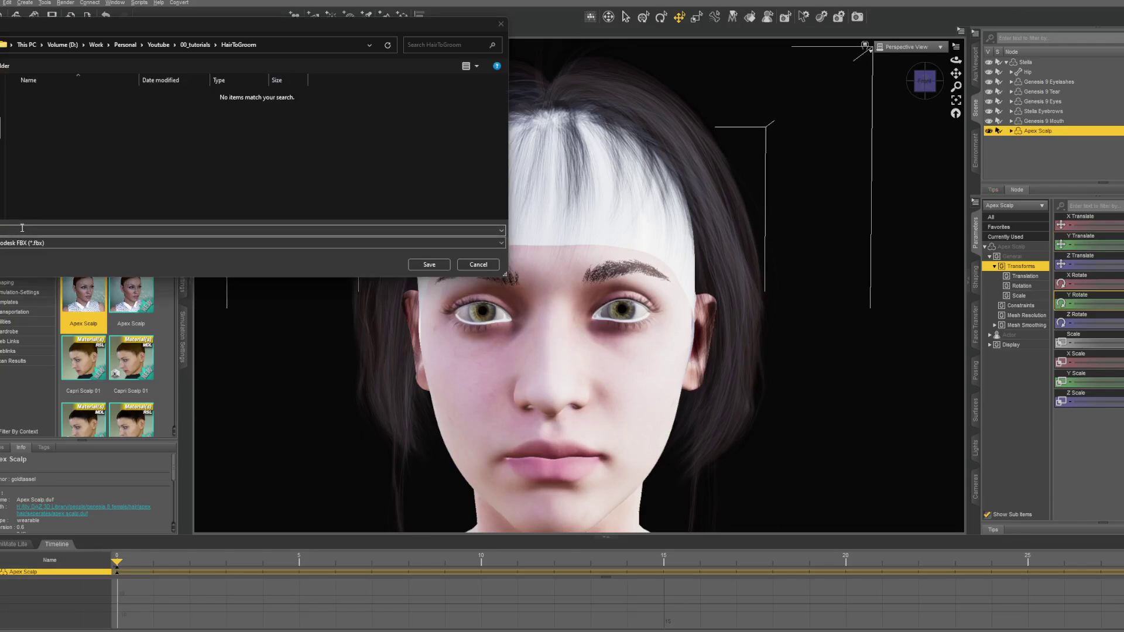
{"action": "left_click", "coordinate": [69, 244]}
{"action": "left_click", "coordinate": [69, 281]}
{"action": "key", "text": "Return"}
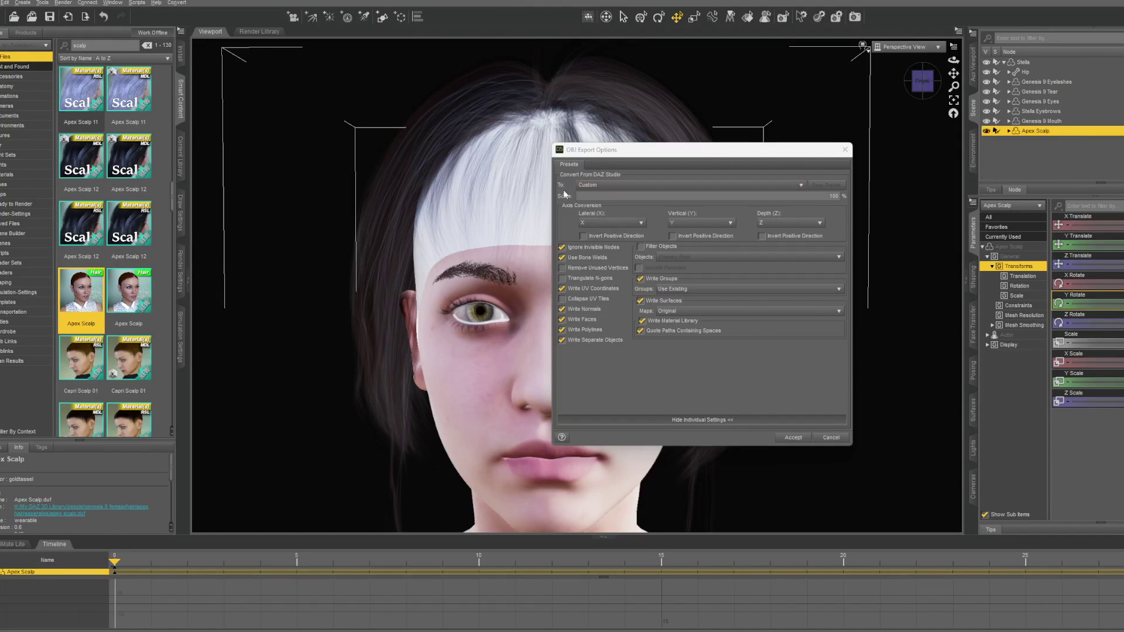
{"action": "left_click", "coordinate": [603, 312]}
{"action": "left_click", "coordinate": [797, 437]}
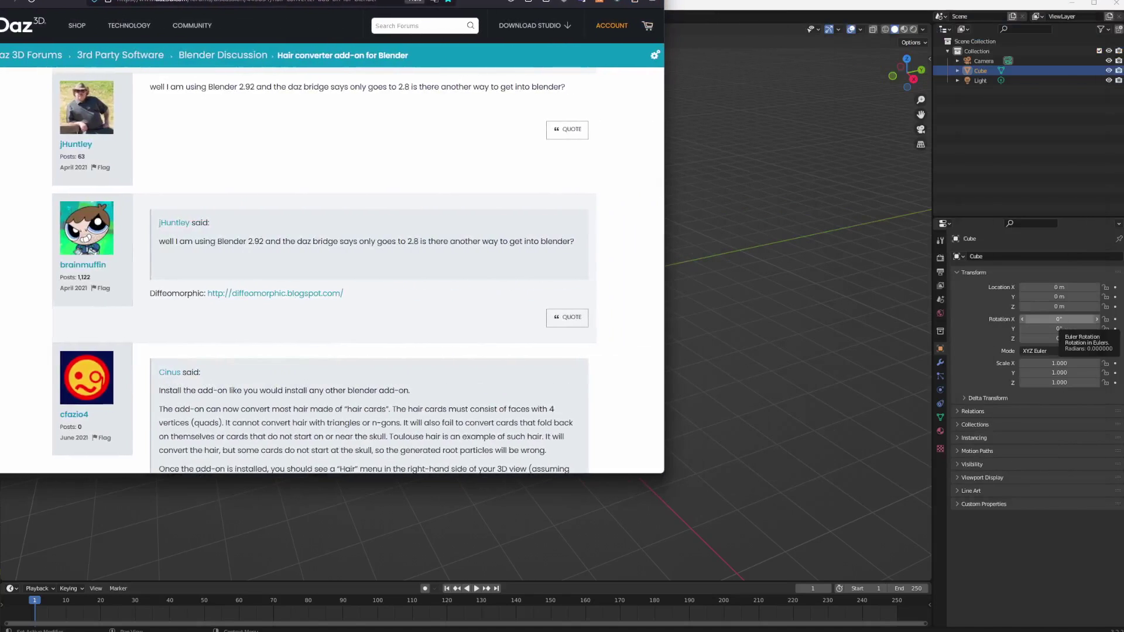
- Look through the Daz forum thread "Hair converter add-on for Blender" for its instructions and attached files
{"action": "scroll", "coordinate": [326, 203], "scroll_direction": "down", "scroll_amount": 8}
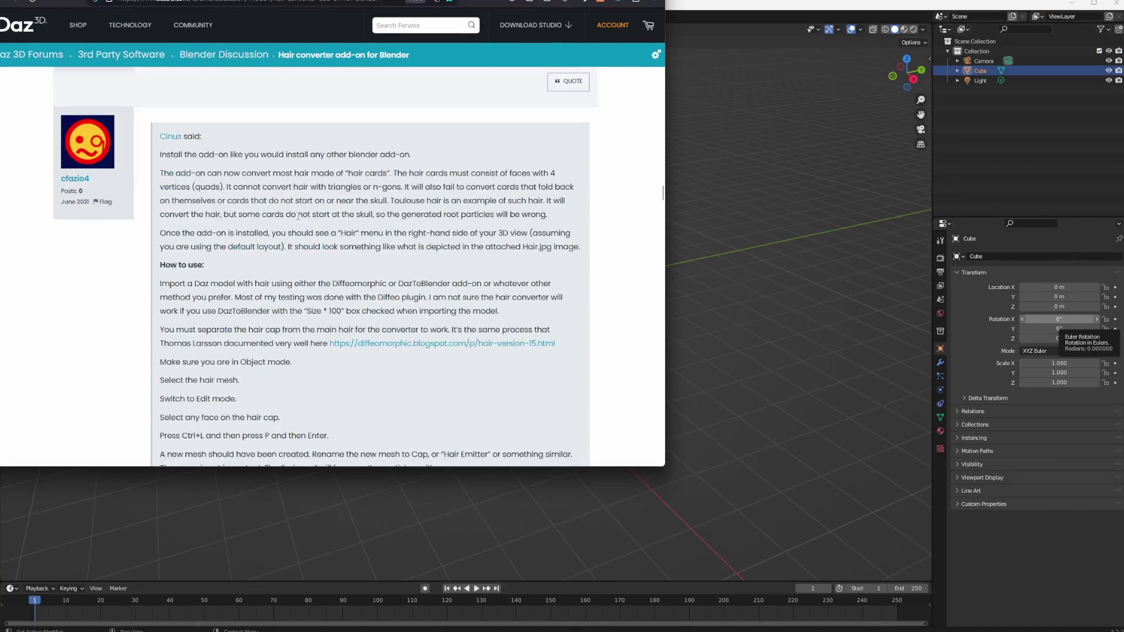
{"action": "scroll", "coordinate": [299, 238], "scroll_direction": "up", "scroll_amount": 5}
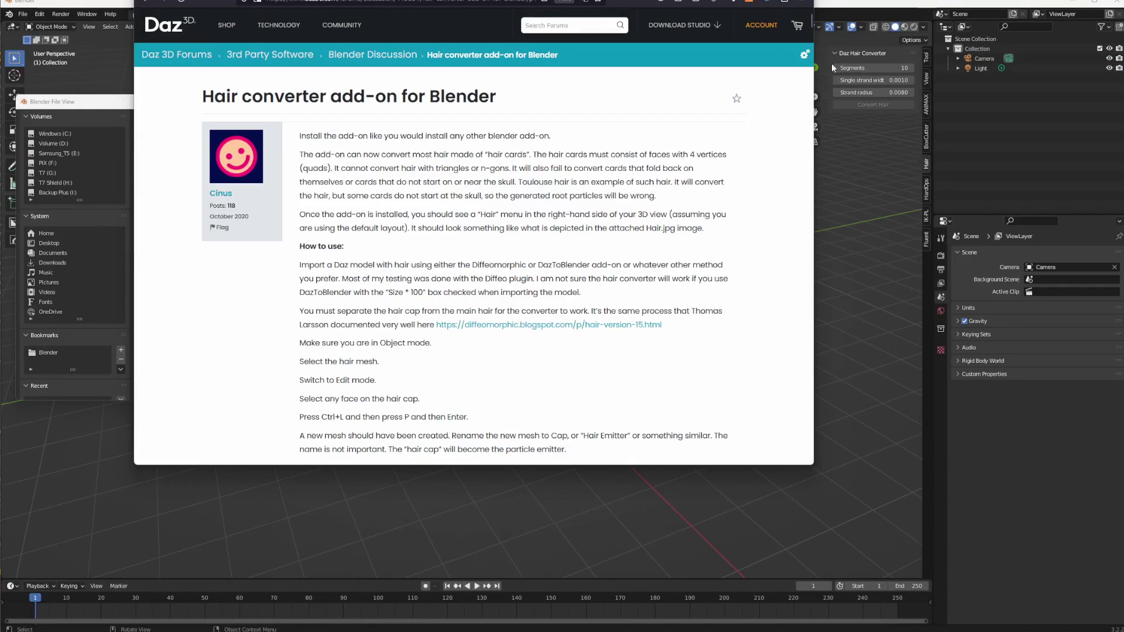
{"action": "left_click_drag", "start_coordinate": [809, 22], "coordinate": [763, 413]}
{"action": "scroll", "coordinate": [764, 413], "scroll_direction": "down", "scroll_amount": 20}
{"action": "scroll", "coordinate": [807, 434], "scroll_direction": "up", "scroll_amount": 5}
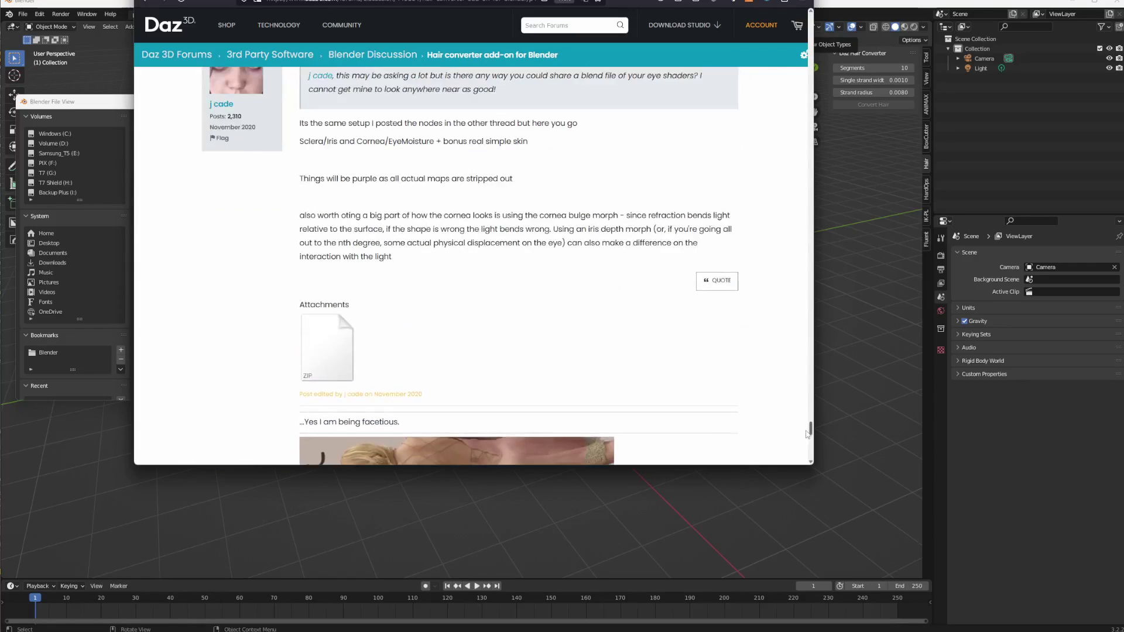
{"action": "scroll", "coordinate": [807, 434], "scroll_direction": "down", "scroll_amount": 5}
{"action": "scroll", "coordinate": [339, 248], "scroll_direction": "down", "scroll_amount": 4}
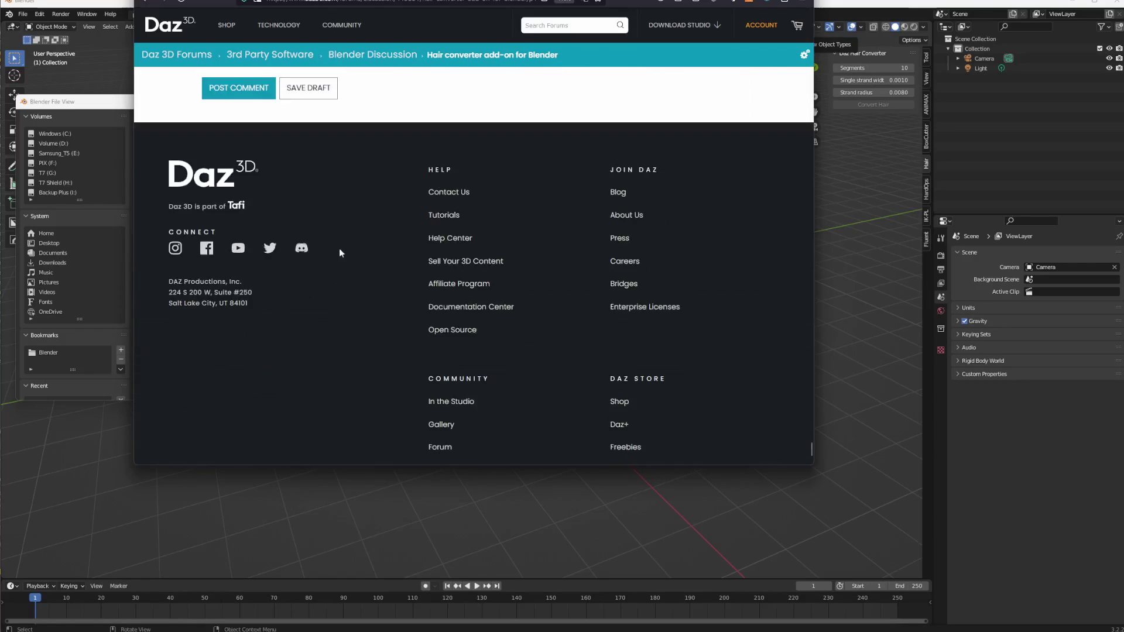
{"action": "scroll", "coordinate": [339, 248], "scroll_direction": "up", "scroll_amount": 10}
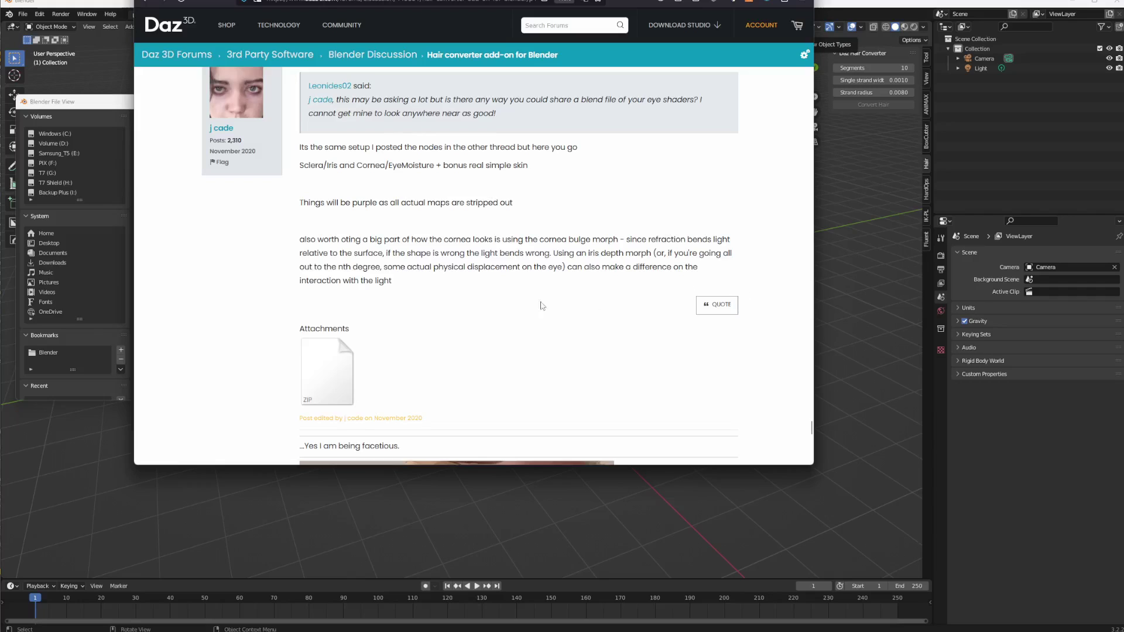
{"action": "scroll", "coordinate": [751, 298], "scroll_direction": "up", "scroll_amount": 6}
{"action": "left_click_drag", "start_coordinate": [810, 412], "coordinate": [802, 22]}
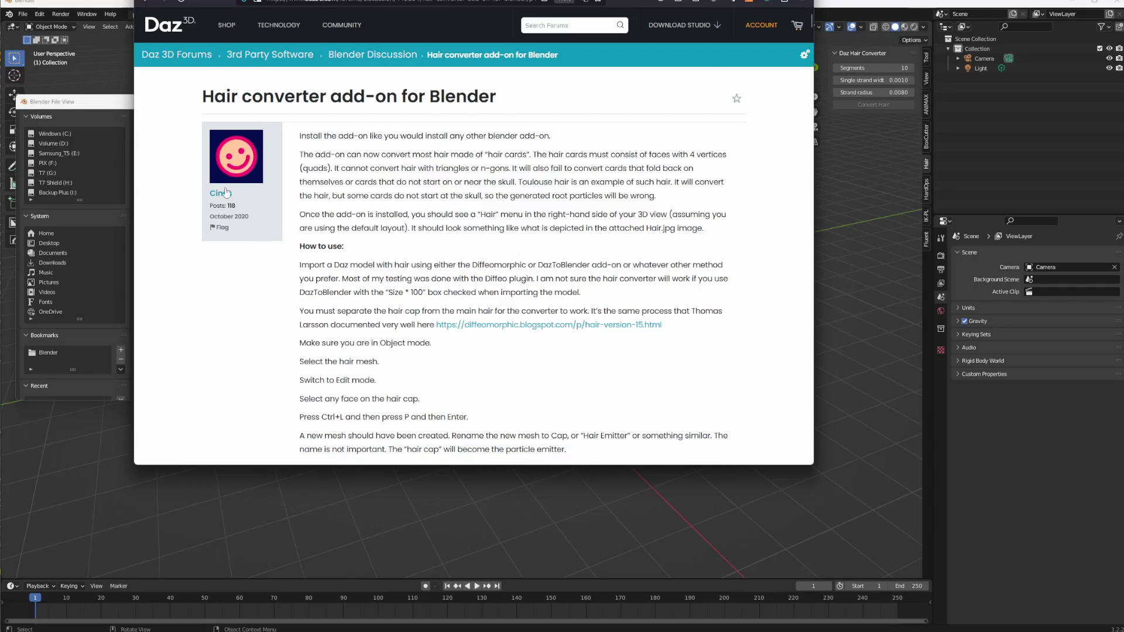
- Download the hair-converter.2.1.zip attachment from the thread's first post
{"action": "scroll", "coordinate": [475, 263], "scroll_direction": "down", "scroll_amount": 15}
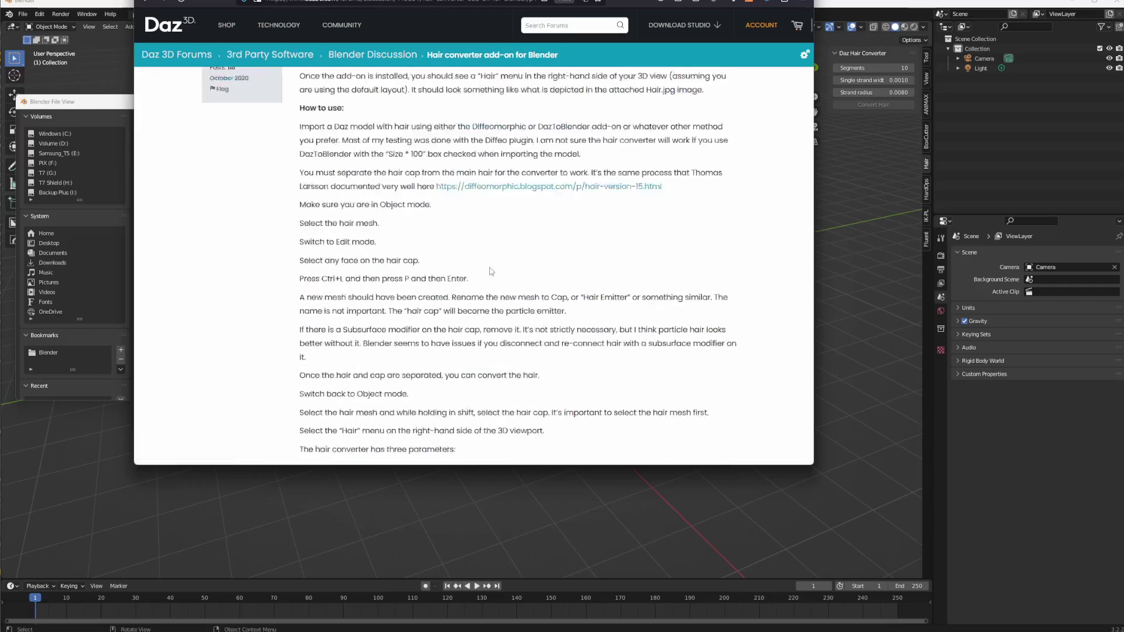
{"action": "scroll", "coordinate": [367, 288], "scroll_direction": "down", "scroll_amount": 3}
{"action": "mouse_move", "coordinate": [498, 257]}
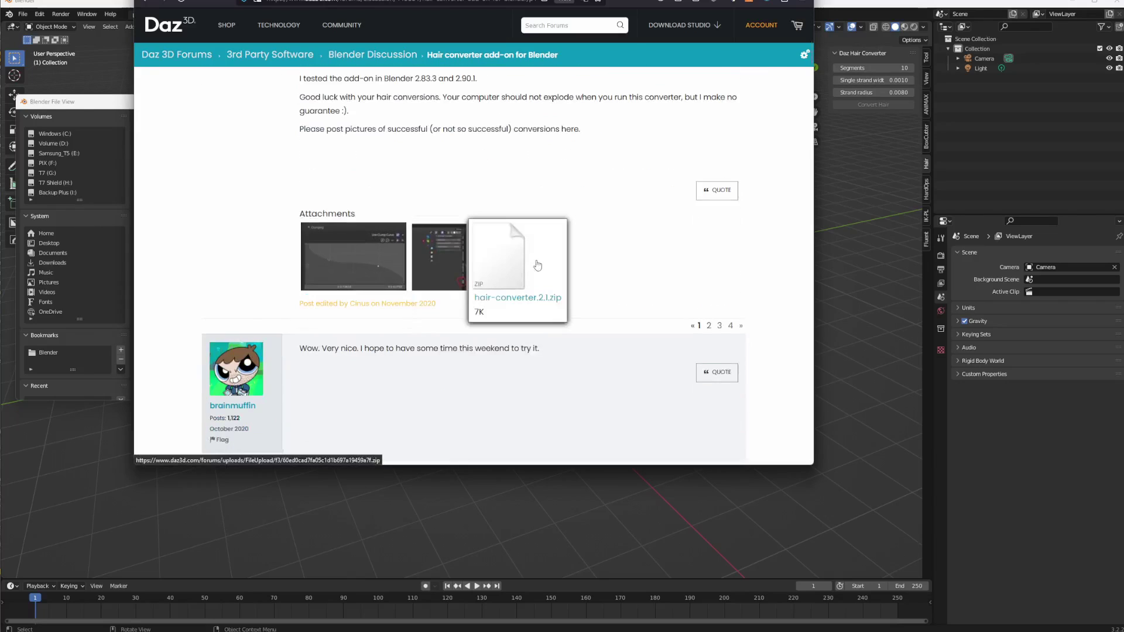
{"action": "left_click", "coordinate": [507, 263]}
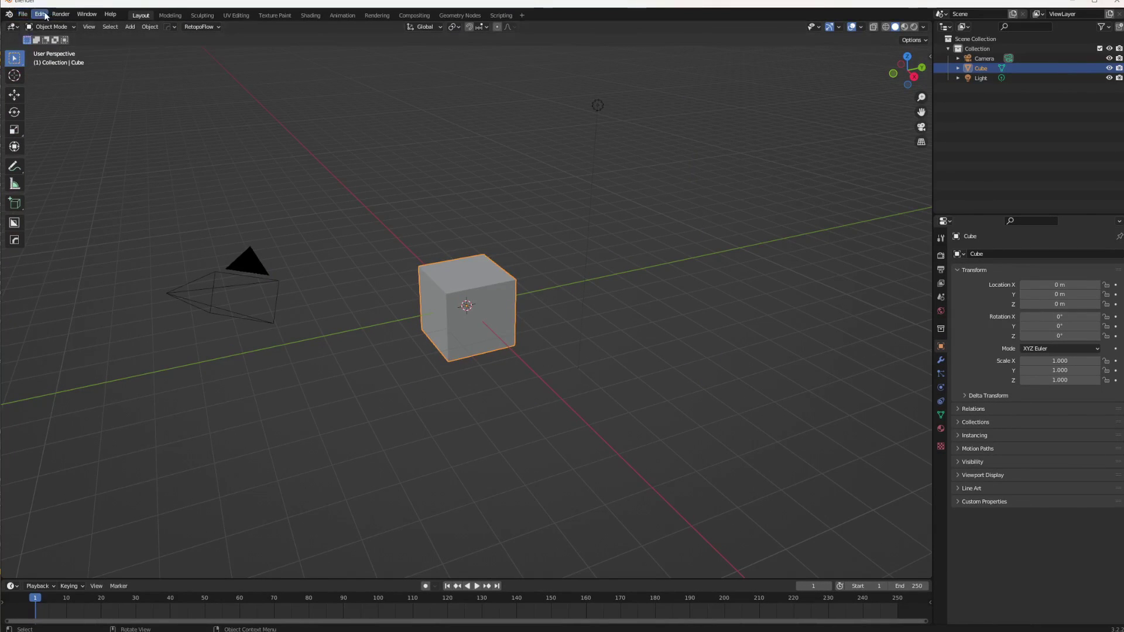
- Switch to Blender, check the add-on preferences, and display the Daz Hair Converter settings in the 3D viewport
{"action": "left_click", "coordinate": [39, 13]}
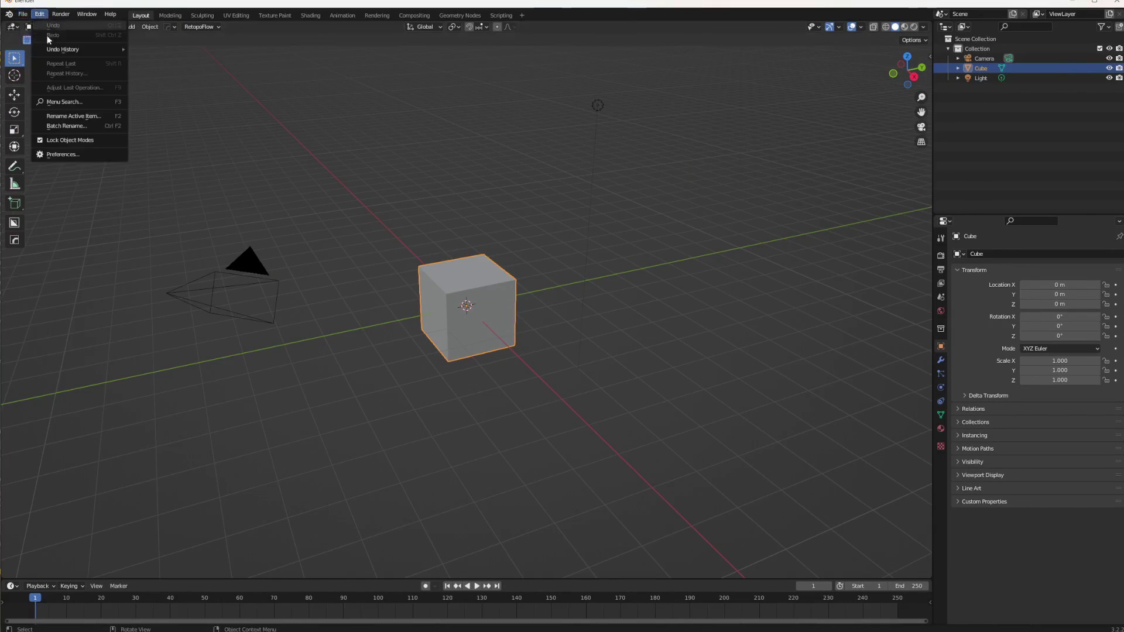
{"action": "left_click", "coordinate": [72, 155]}
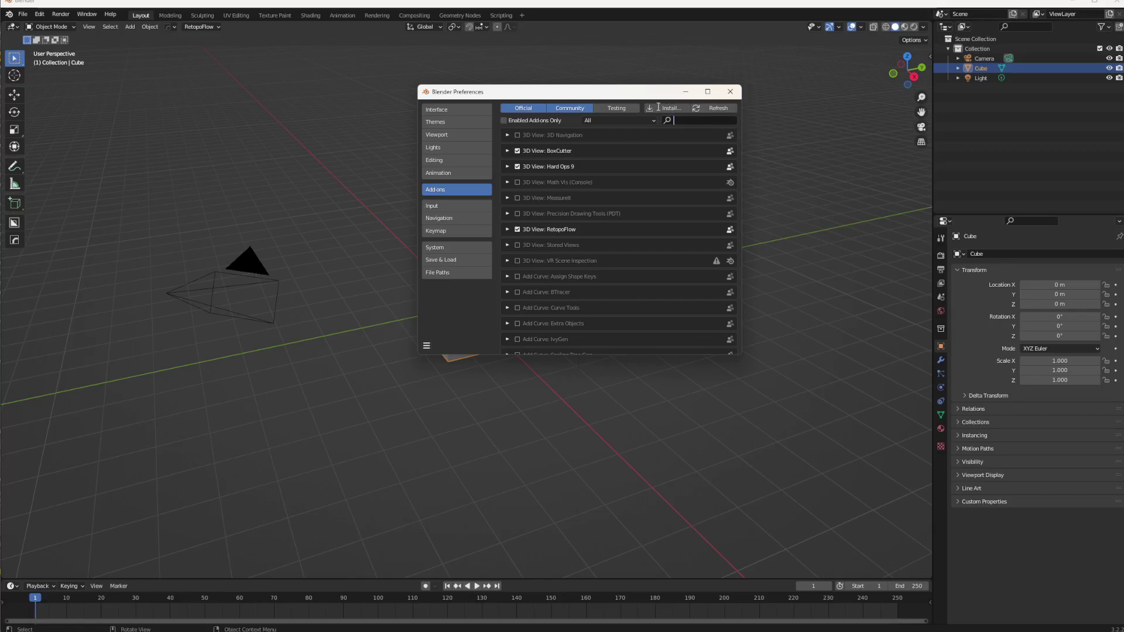
{"action": "left_click", "coordinate": [729, 92]}
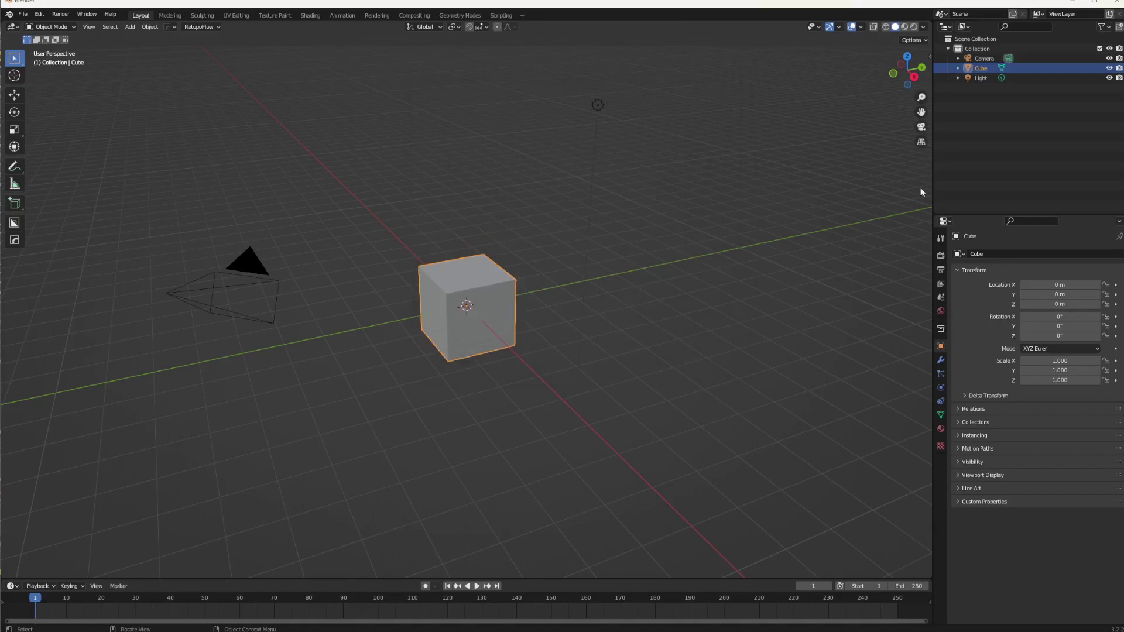
{"action": "left_click", "coordinate": [931, 57]}
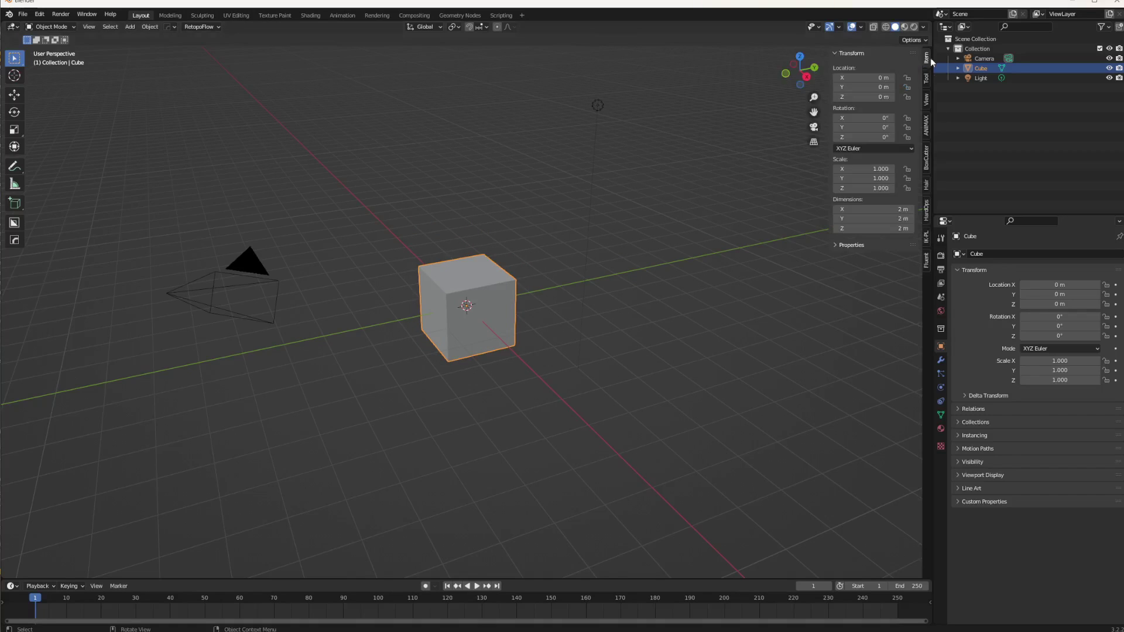
{"action": "left_click", "coordinate": [927, 185]}
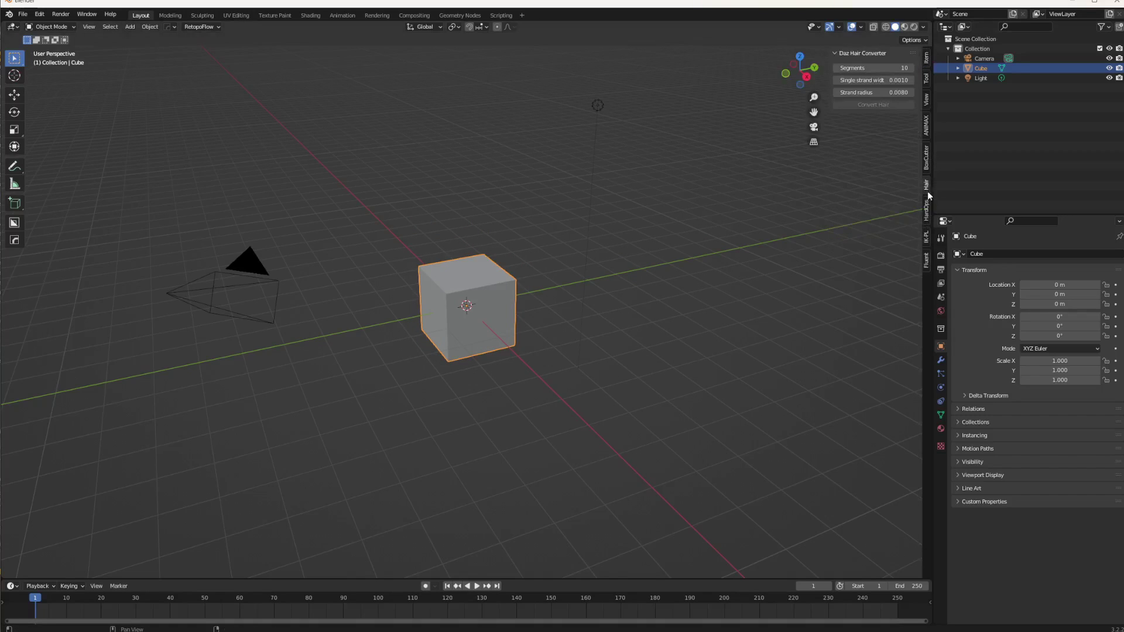
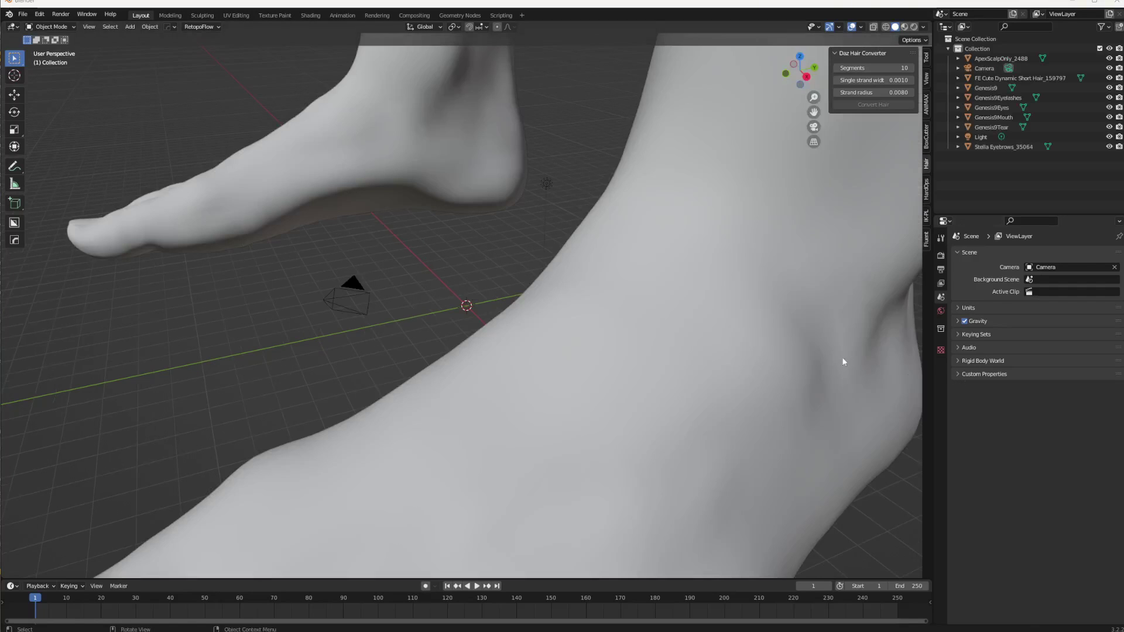
- Frame the character's head and hide the Genesis9 body, eyelashes, eyes, mouth and tear objects
{"action": "scroll", "coordinate": [602, 286], "scroll_direction": "down", "scroll_amount": 13}
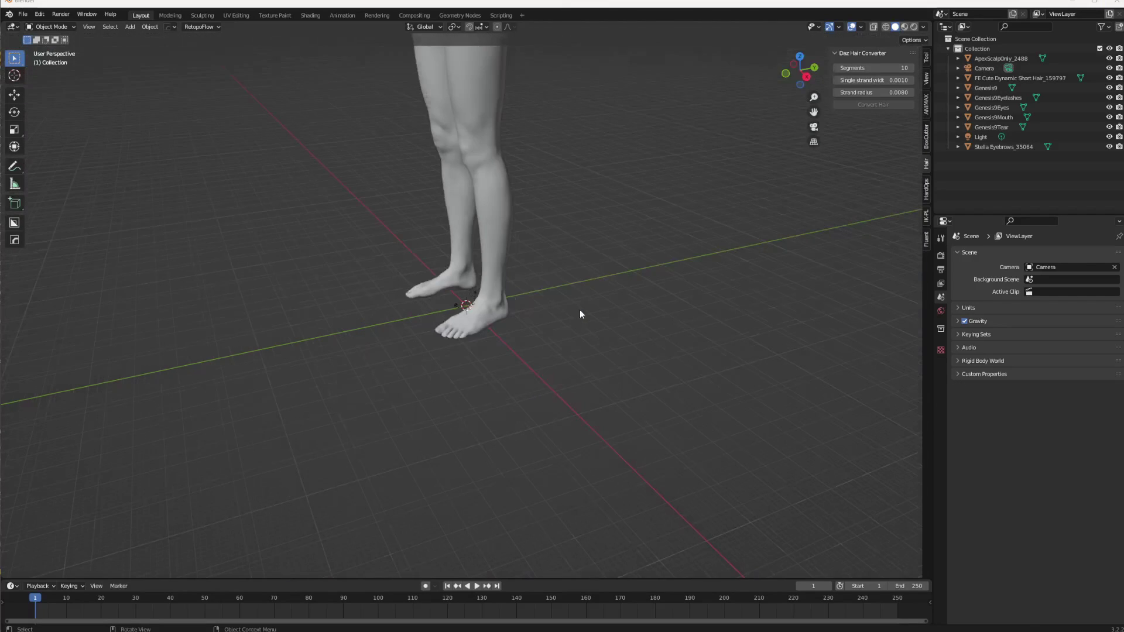
{"action": "middle_click_drag", "start_coordinate": [609, 196], "coordinate": [577, 339]}
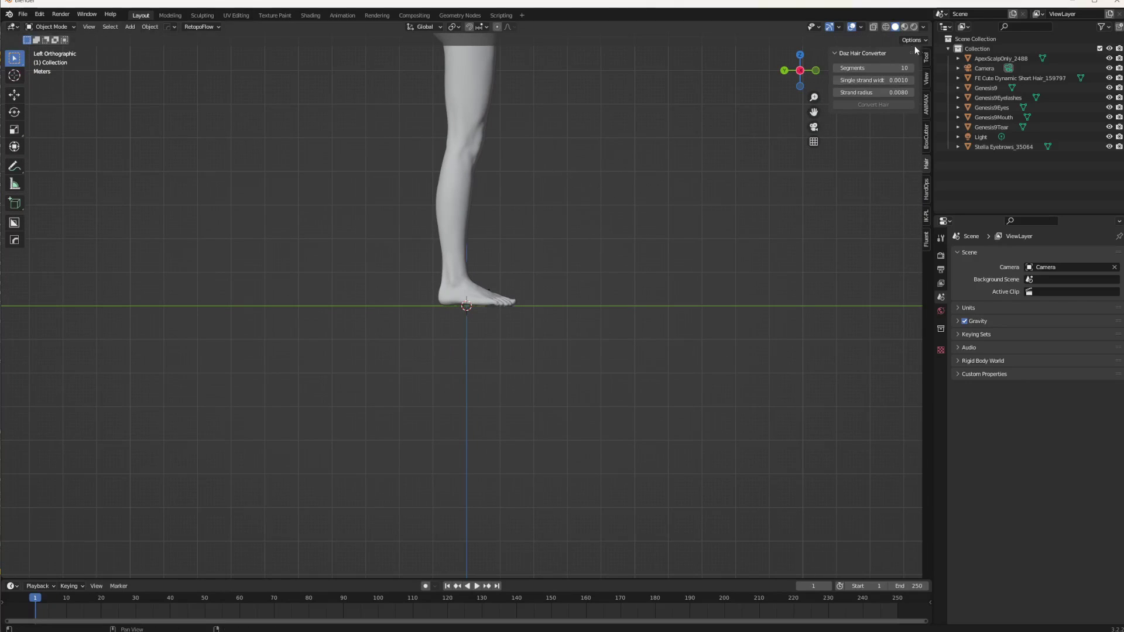
{"action": "middle_click_drag", "start_coordinate": [679, 181], "coordinate": [612, 100]}
{"action": "right_click", "coordinate": [648, 152]}
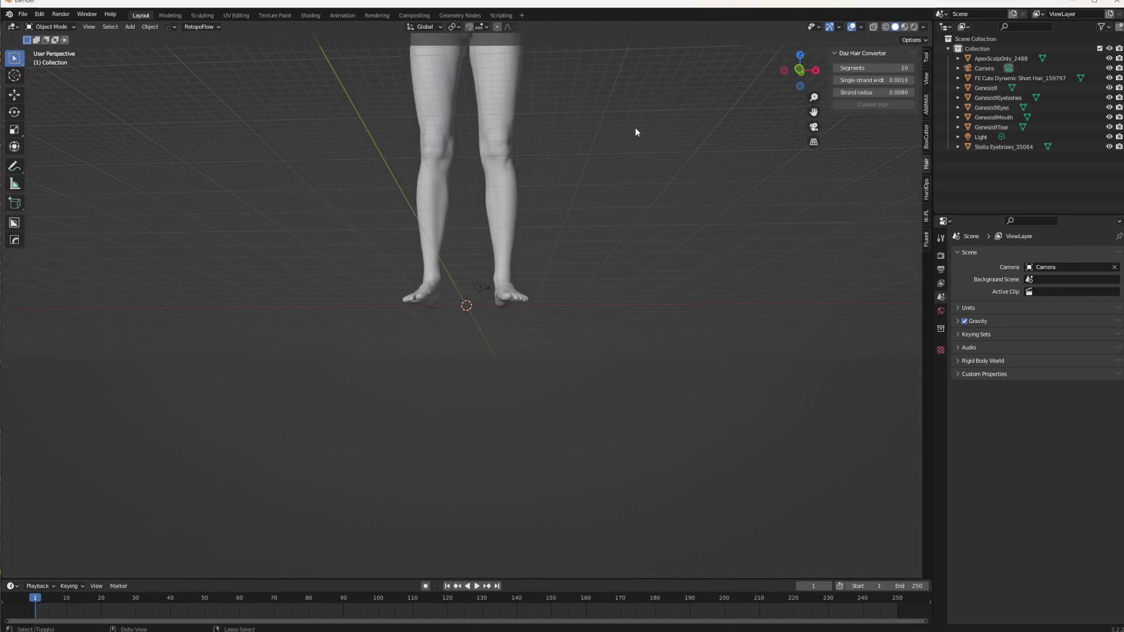
{"action": "left_click_drag", "start_coordinate": [632, 111], "coordinate": [613, 233]}
{"action": "left_click_drag", "start_coordinate": [609, 134], "coordinate": [608, 158]}
{"action": "middle_click_drag", "start_coordinate": [610, 153], "coordinate": [610, 505], "text": "shift"}
{"action": "scroll", "coordinate": [610, 141], "scroll_direction": "up", "scroll_amount": 5}
{"action": "middle_click_drag", "start_coordinate": [679, 120], "coordinate": [655, 280], "text": "shift"}
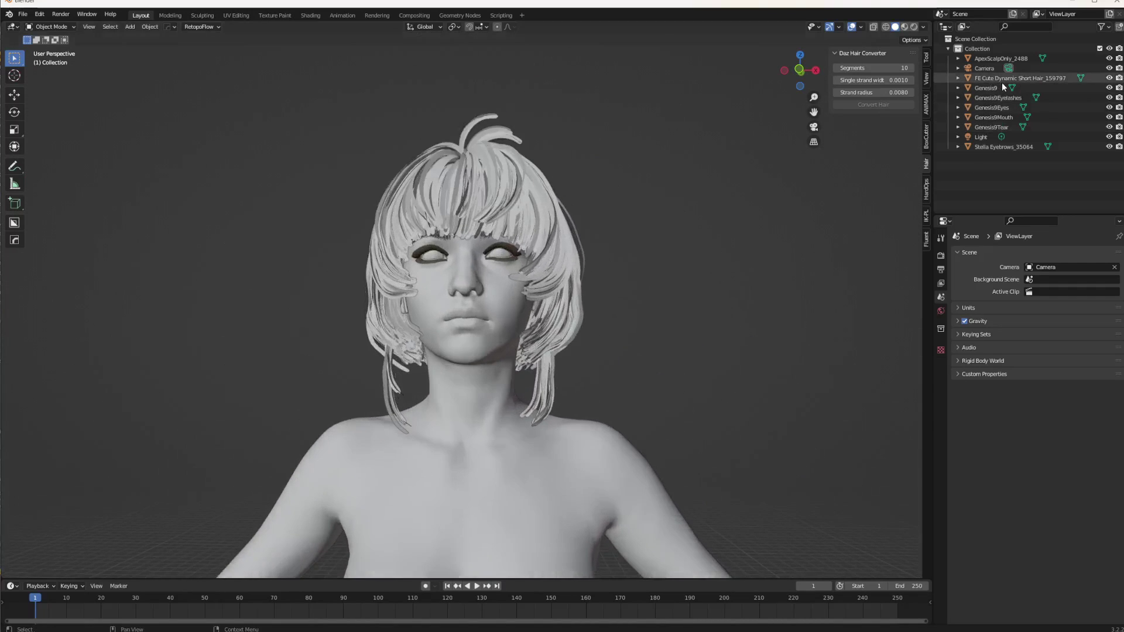
{"action": "left_click", "coordinate": [1109, 88]}
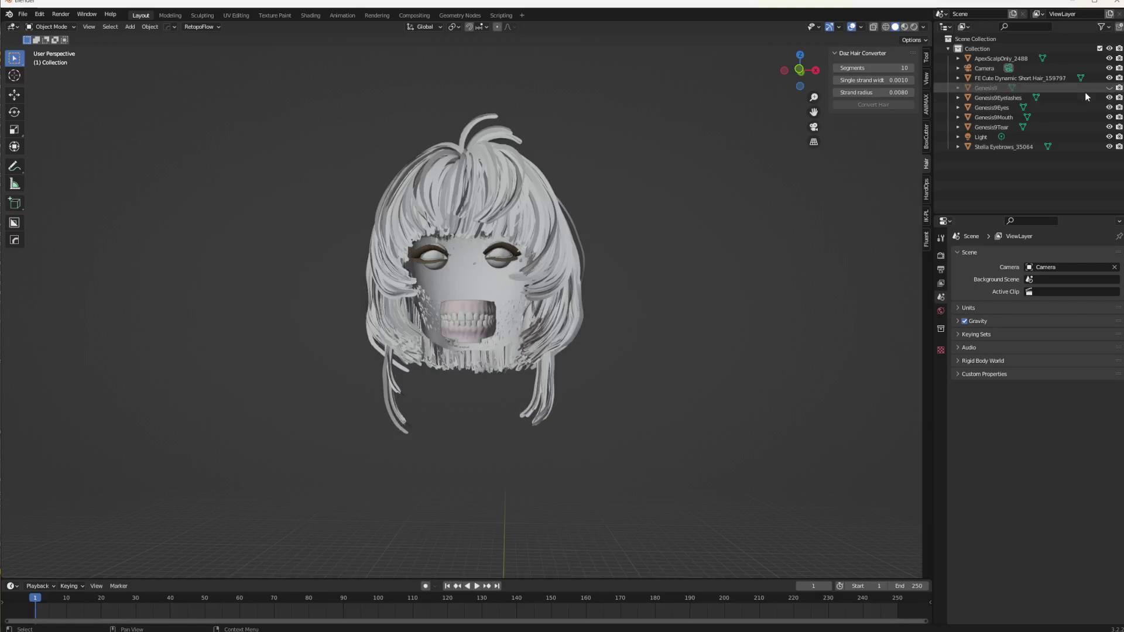
{"action": "left_click", "coordinate": [1108, 97]}
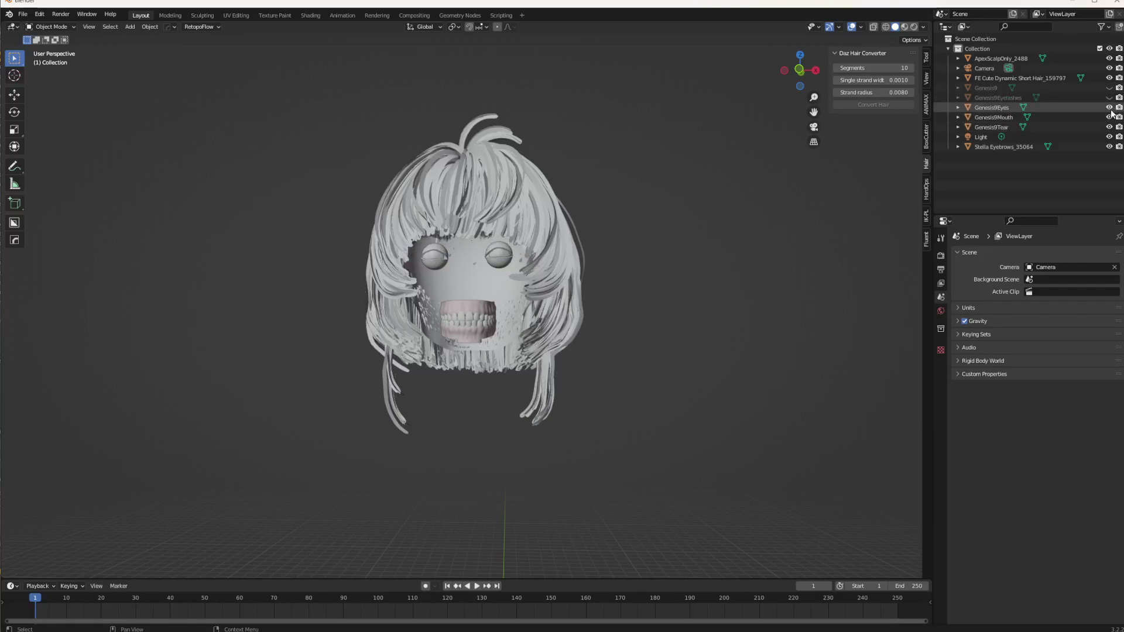
{"action": "left_click", "coordinate": [1108, 107]}
{"action": "left_click", "coordinate": [1109, 117]}
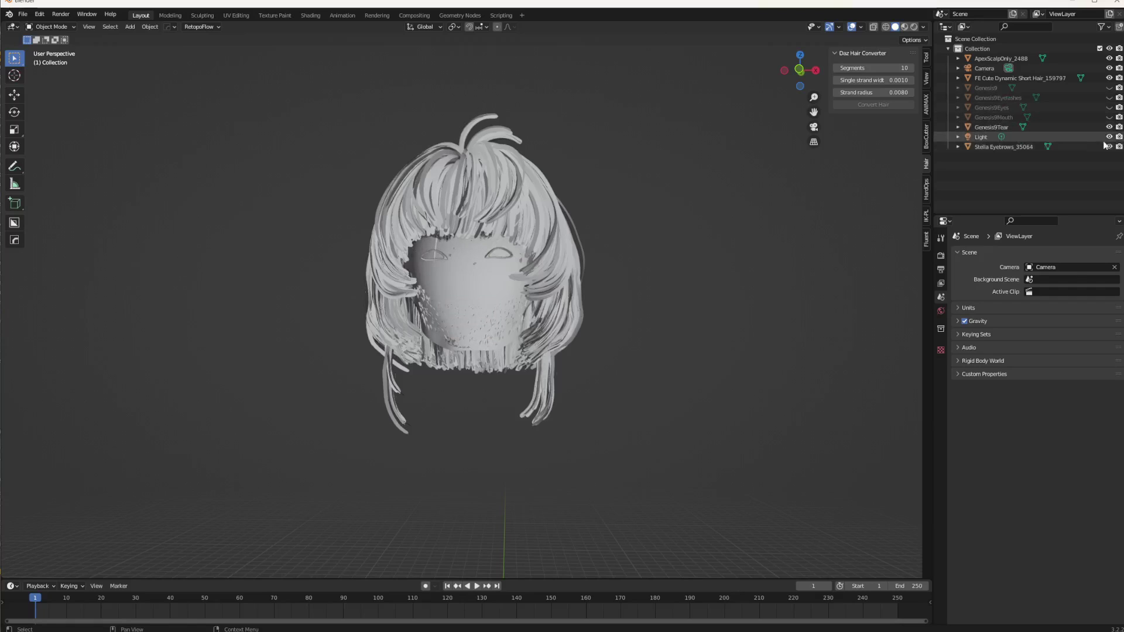
{"action": "left_click", "coordinate": [1109, 127]}
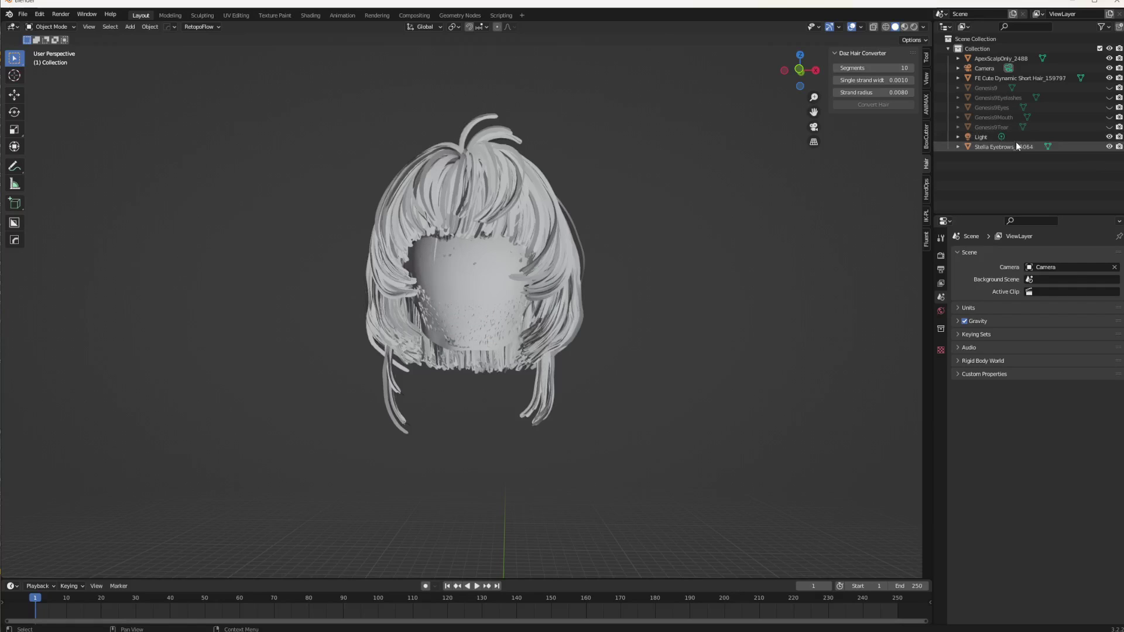
- Select the short hair mesh and set the render engine to Cycles with GPU Compute as the device
{"action": "scroll", "coordinate": [679, 195], "scroll_direction": "up", "scroll_amount": 2}
{"action": "scroll", "coordinate": [597, 220], "scroll_direction": "up", "scroll_amount": 1}
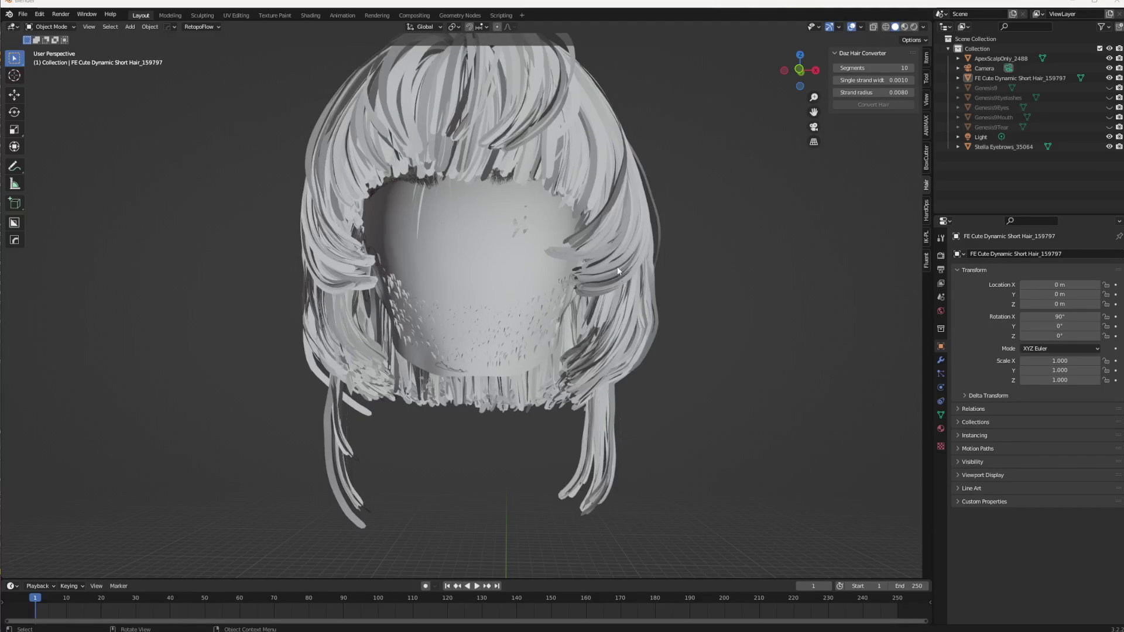
{"action": "left_click", "coordinate": [617, 265]}
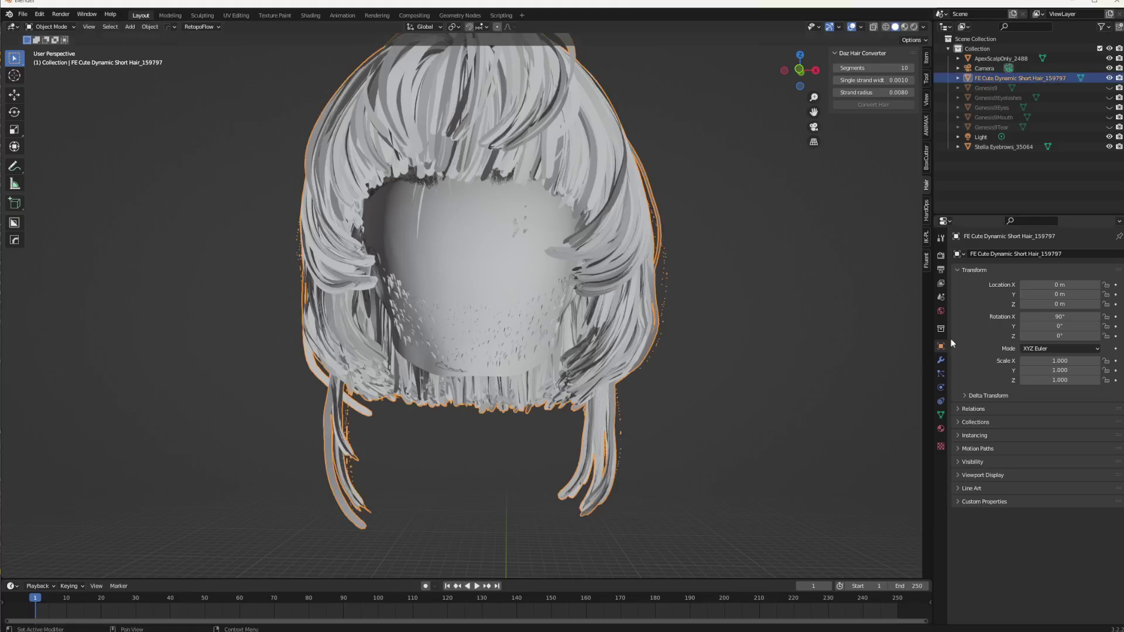
{"action": "left_click", "coordinate": [940, 256]}
{"action": "left_click", "coordinate": [1083, 252]}
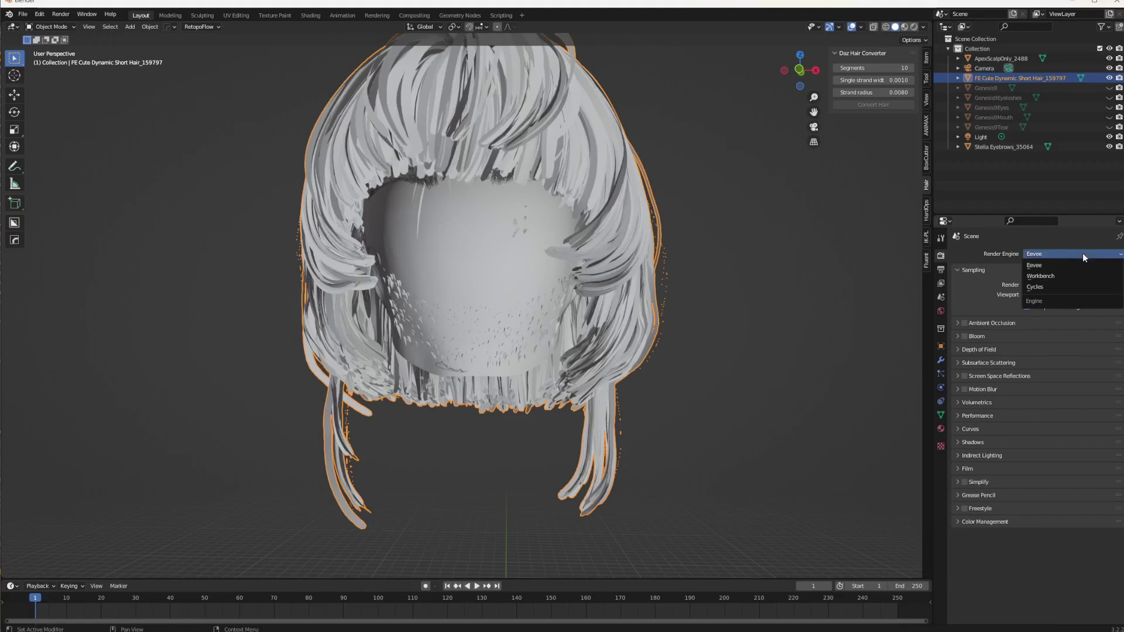
{"action": "left_click", "coordinate": [1058, 287]}
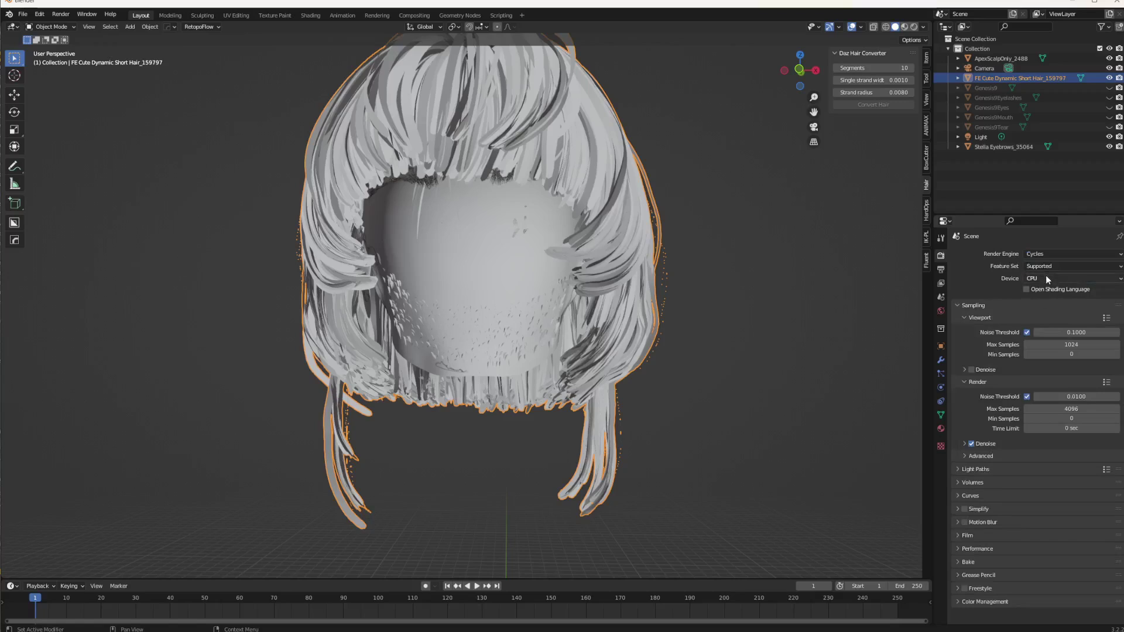
{"action": "left_click", "coordinate": [1045, 275]}
{"action": "left_click", "coordinate": [1058, 301]}
- Separate the faces using the Cap material from the short hair mesh into their own object, and return to Object Mode
{"action": "left_click", "coordinate": [939, 428]}
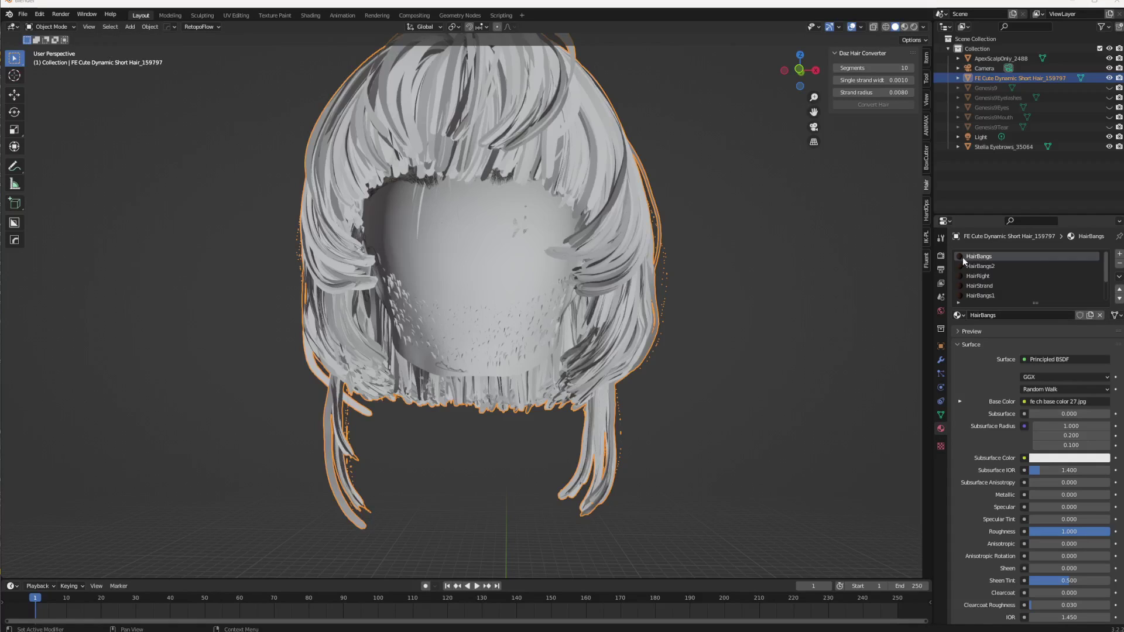
{"action": "left_click", "coordinate": [985, 266]}
{"action": "left_click", "coordinate": [978, 256]}
{"action": "key", "text": "Tab"}
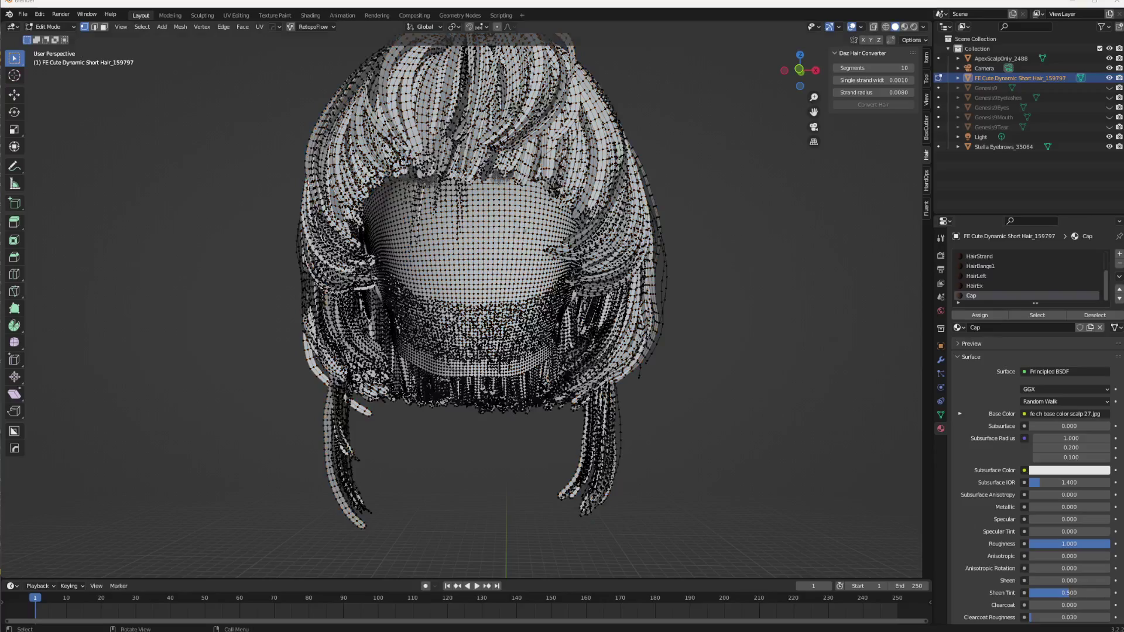
{"action": "mouse_move", "coordinate": [747, 271]}
{"action": "middle_mouse_down"}
{"action": "mouse_move", "coordinate": [673, 264]}
{"action": "mouse_move", "coordinate": [745, 254]}
{"action": "middle_mouse_up"}
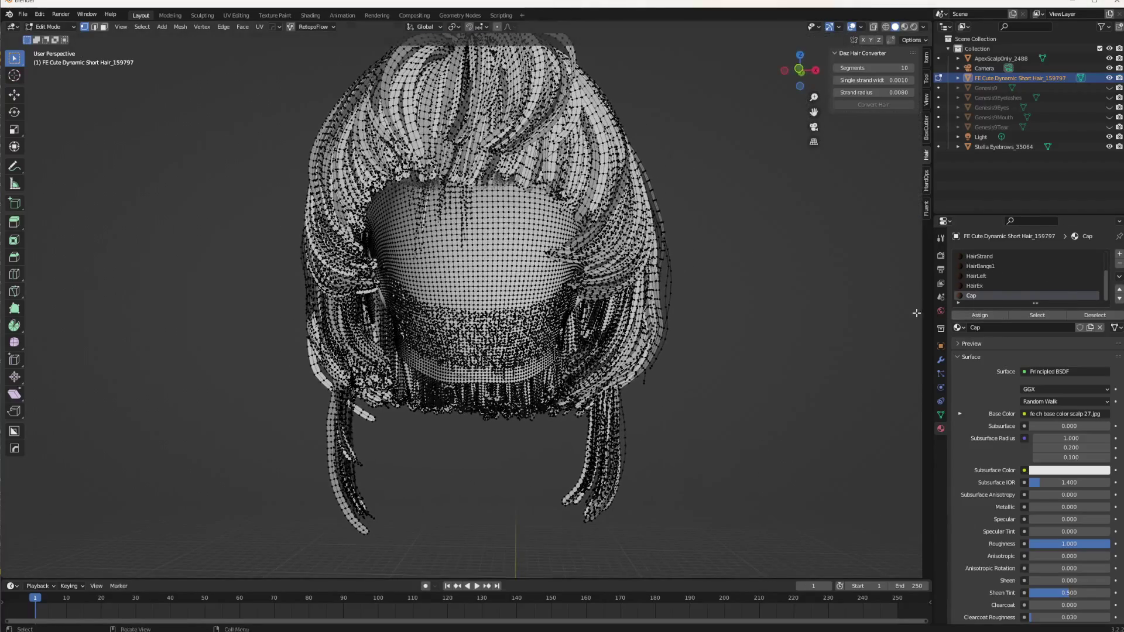
{"action": "left_click", "coordinate": [1041, 315]}
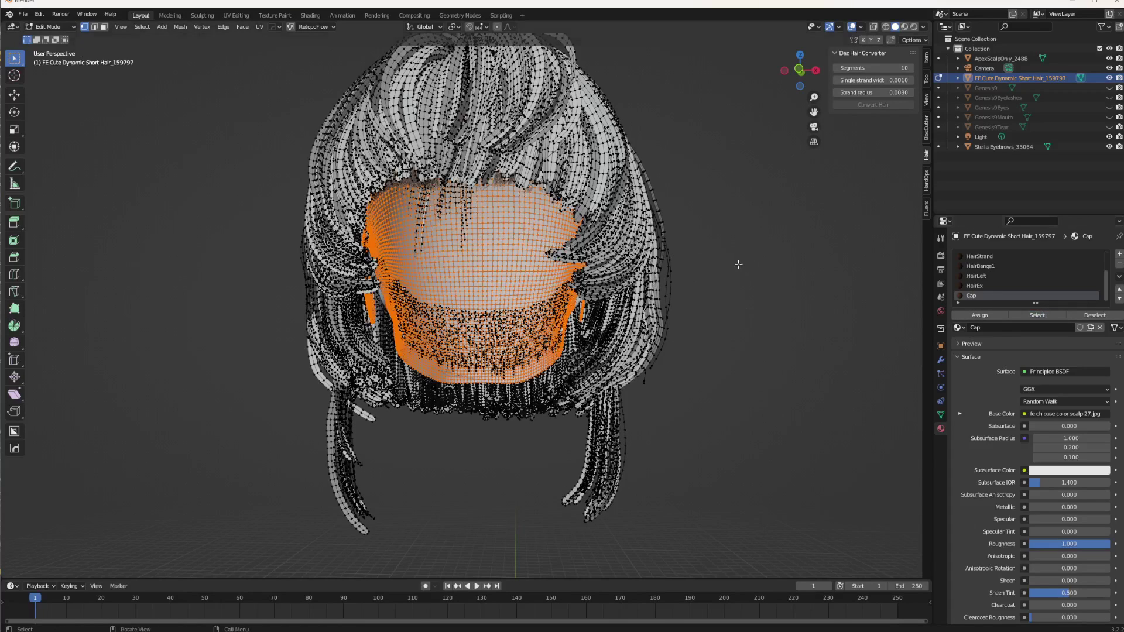
{"action": "key", "text": "p"}
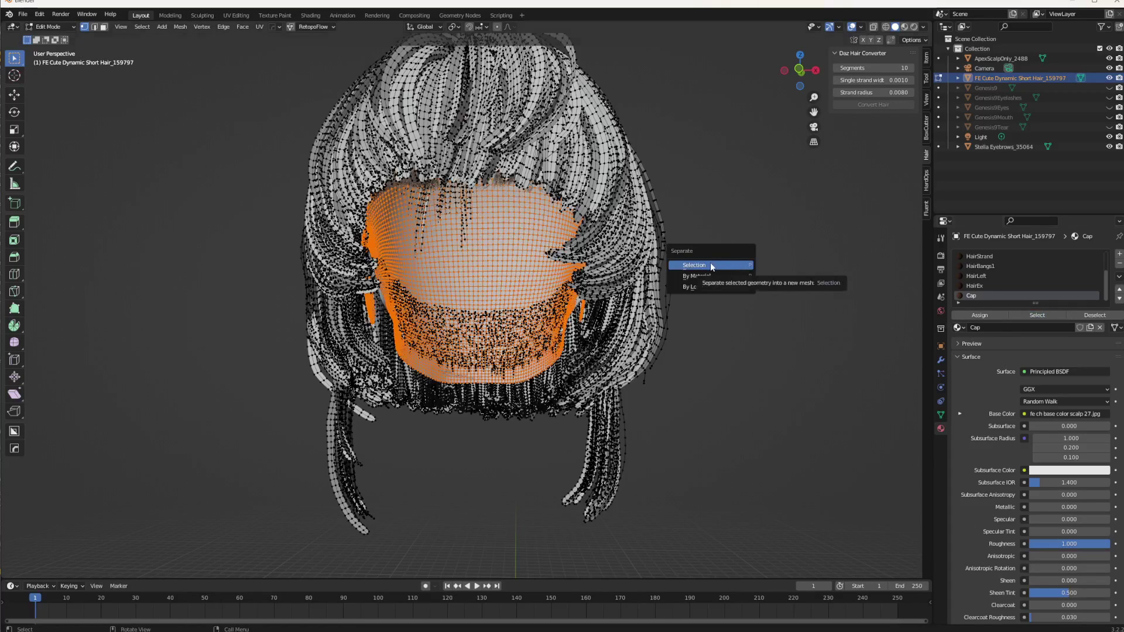
{"action": "left_click", "coordinate": [711, 264]}
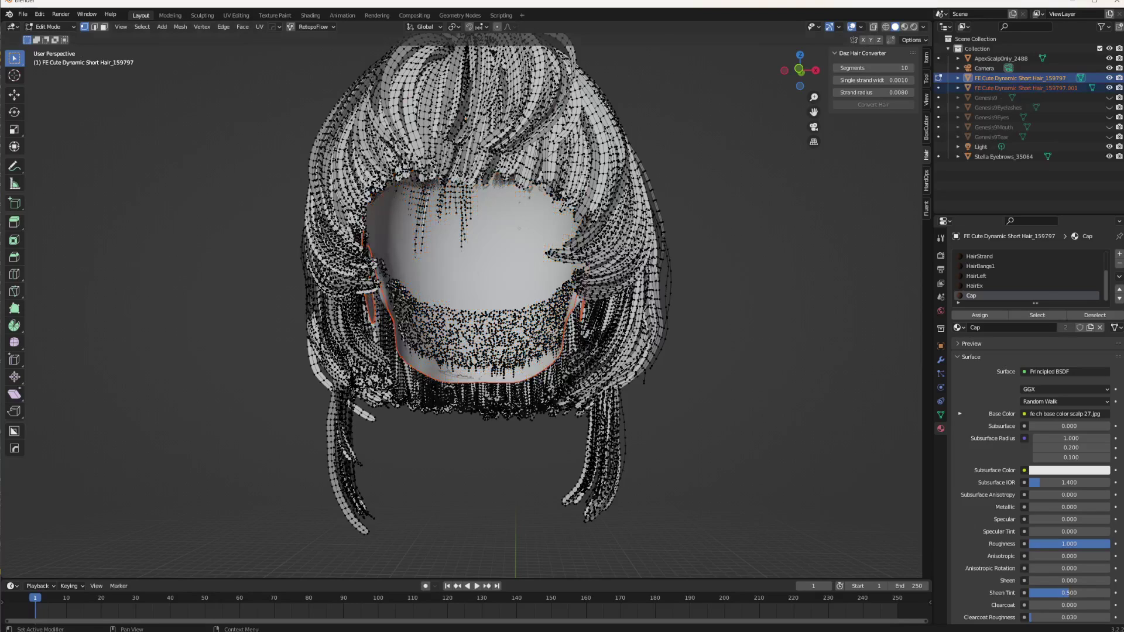
{"action": "left_click", "coordinate": [975, 276]}
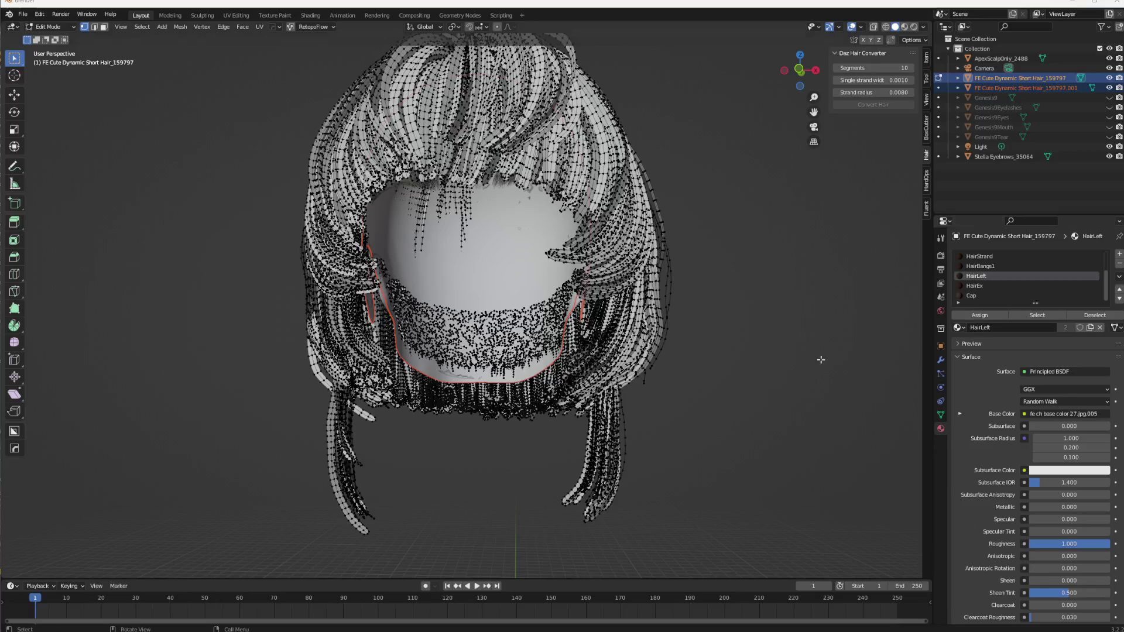
{"action": "left_click", "coordinate": [103, 27]}
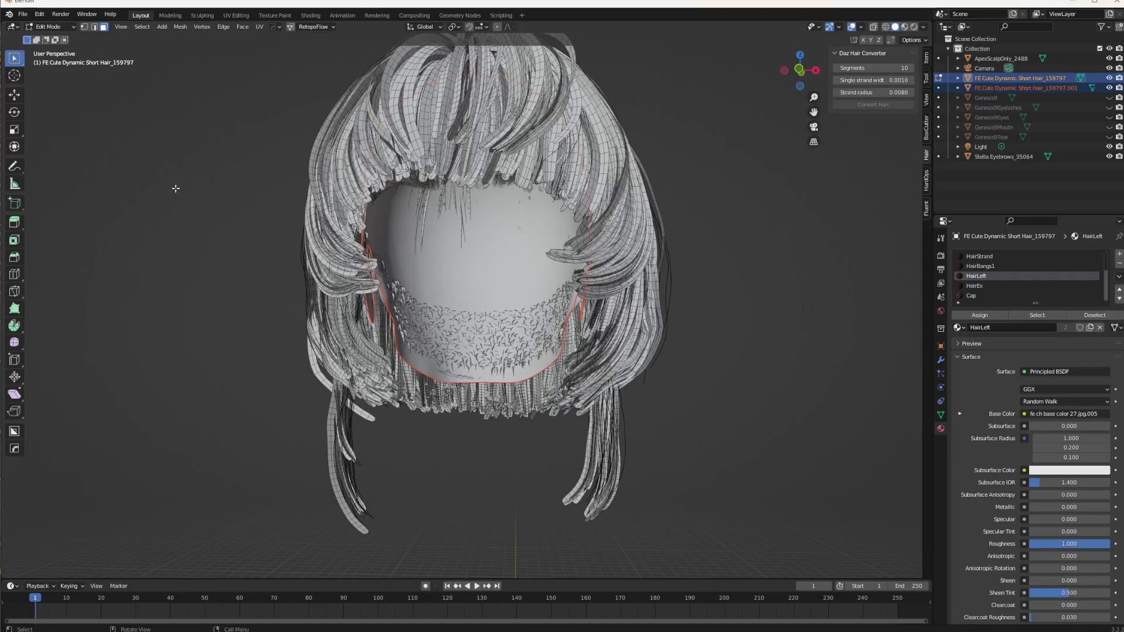
{"action": "key", "text": "Tab"}
- Select the hair cards with the separated cap as active object, convert them to particle hair, and hide the original hair mesh
{"action": "left_click", "coordinate": [461, 279]}
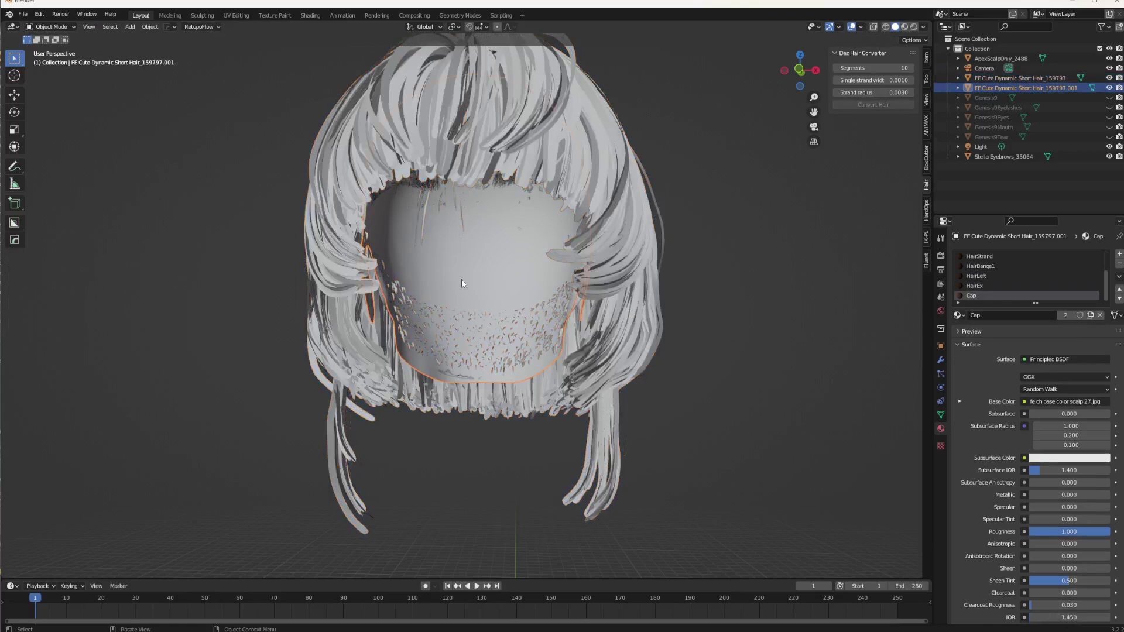
{"action": "left_click", "coordinate": [585, 162]}
{"action": "left_click", "coordinate": [482, 301]}
{"action": "left_click", "coordinate": [572, 167]}
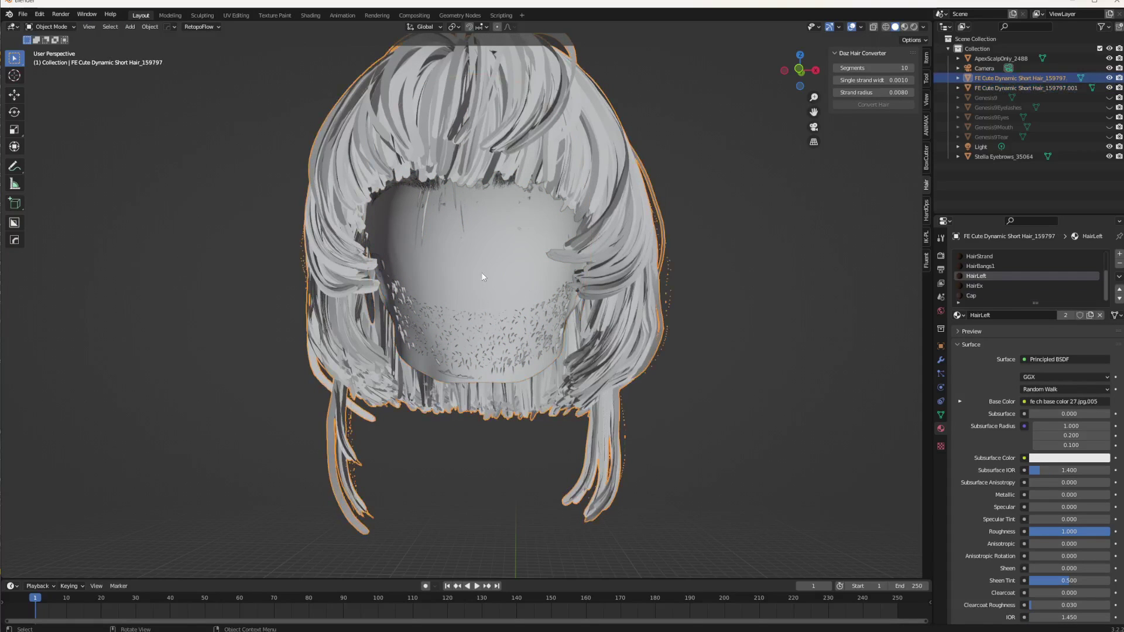
{"action": "left_click", "coordinate": [483, 277]}
{"action": "left_click", "coordinate": [615, 175]}
{"action": "left_click", "coordinate": [493, 278]}
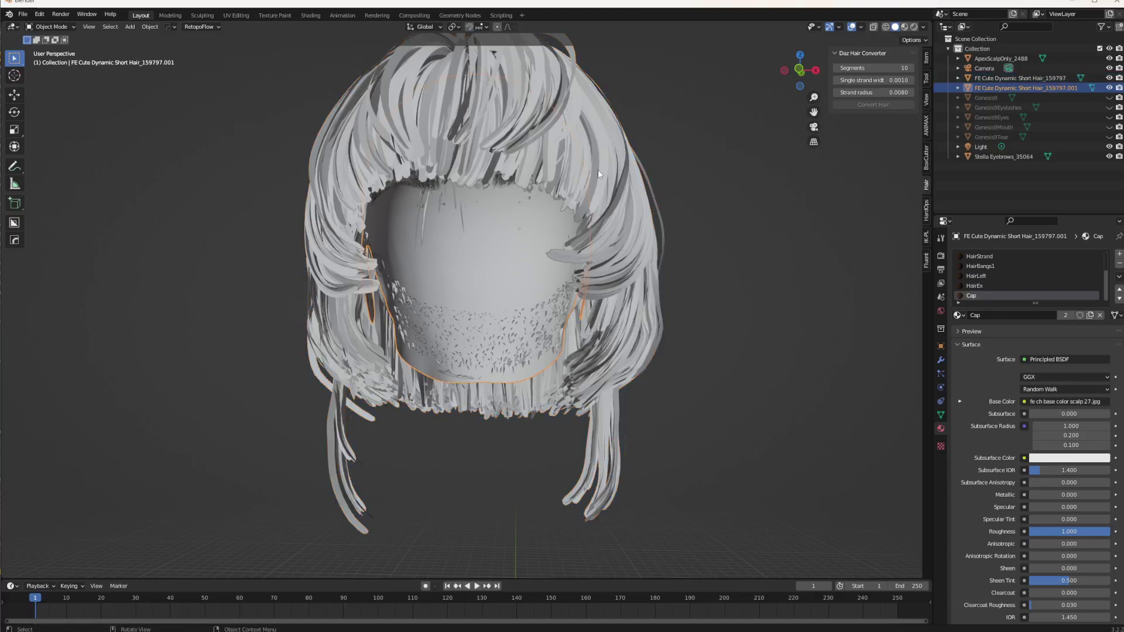
{"action": "left_click", "coordinate": [598, 170]}
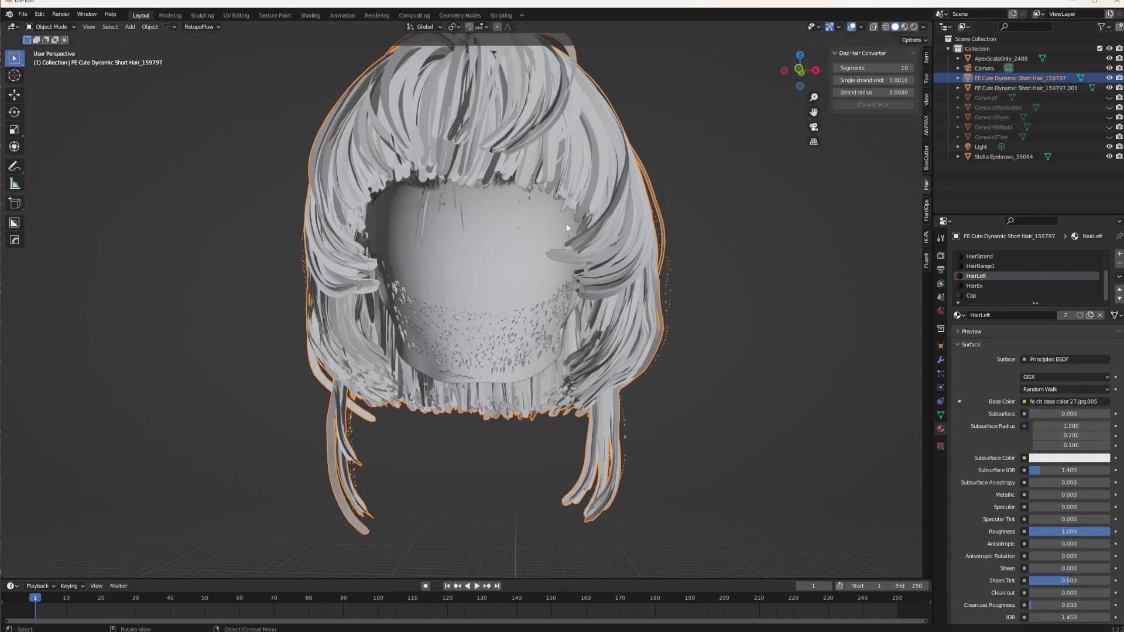
{"action": "left_click", "coordinate": [489, 262], "text": "shift"}
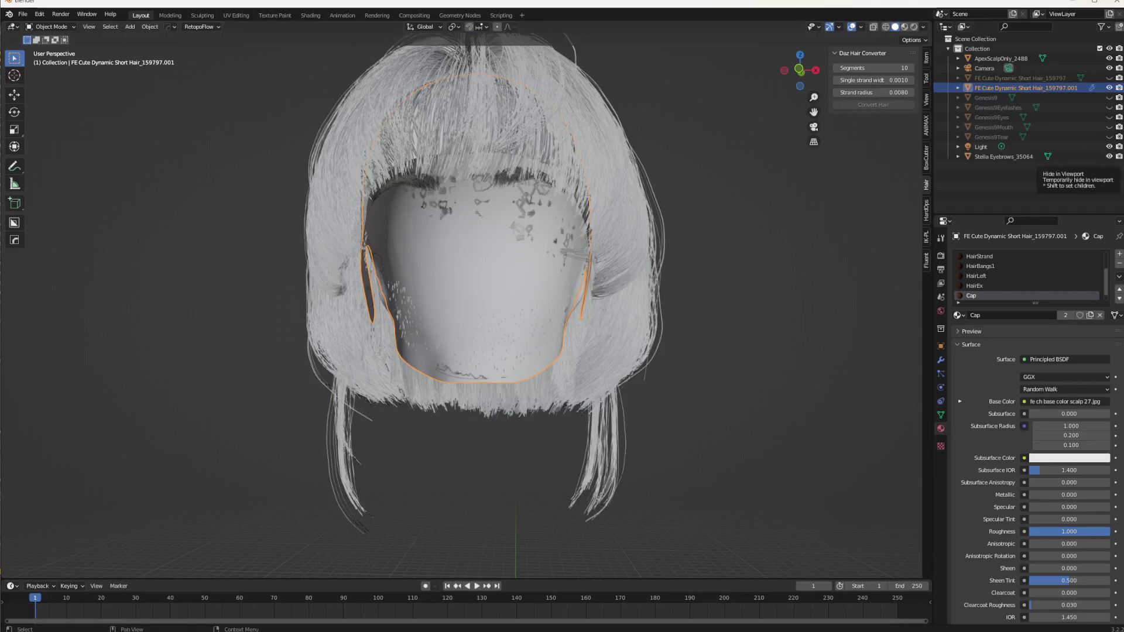
- Hide the Stella Eyebrows object, keeping the separated cap with the converted hair selected
{"action": "left_click", "coordinate": [940, 255]}
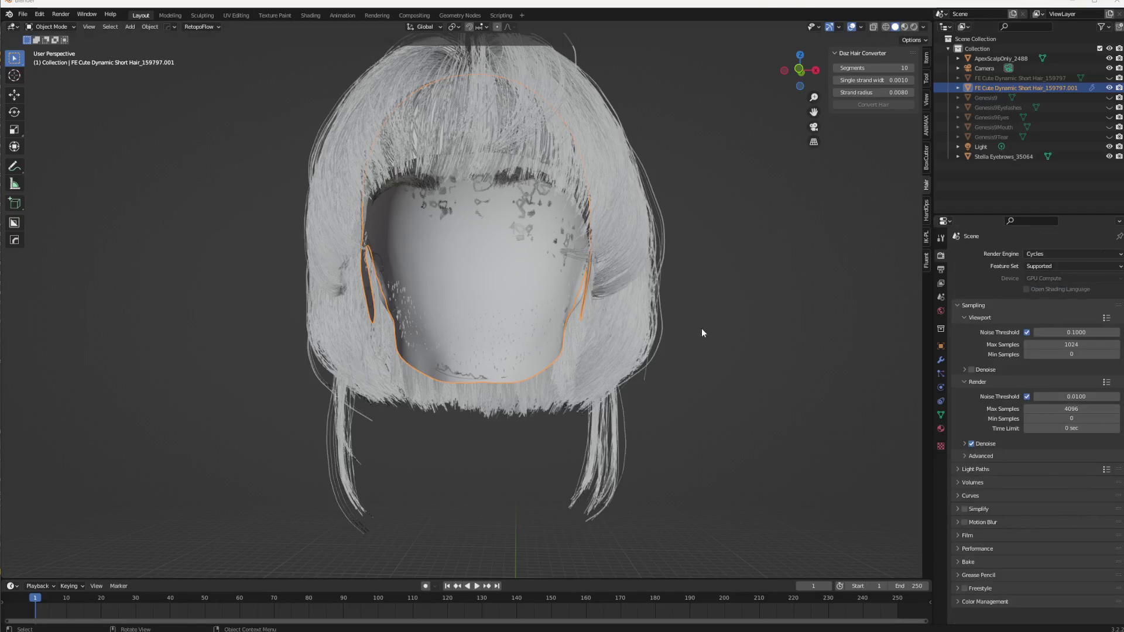
{"action": "middle_click_drag", "start_coordinate": [701, 333], "coordinate": [771, 389]}
{"action": "left_click", "coordinate": [771, 389]}
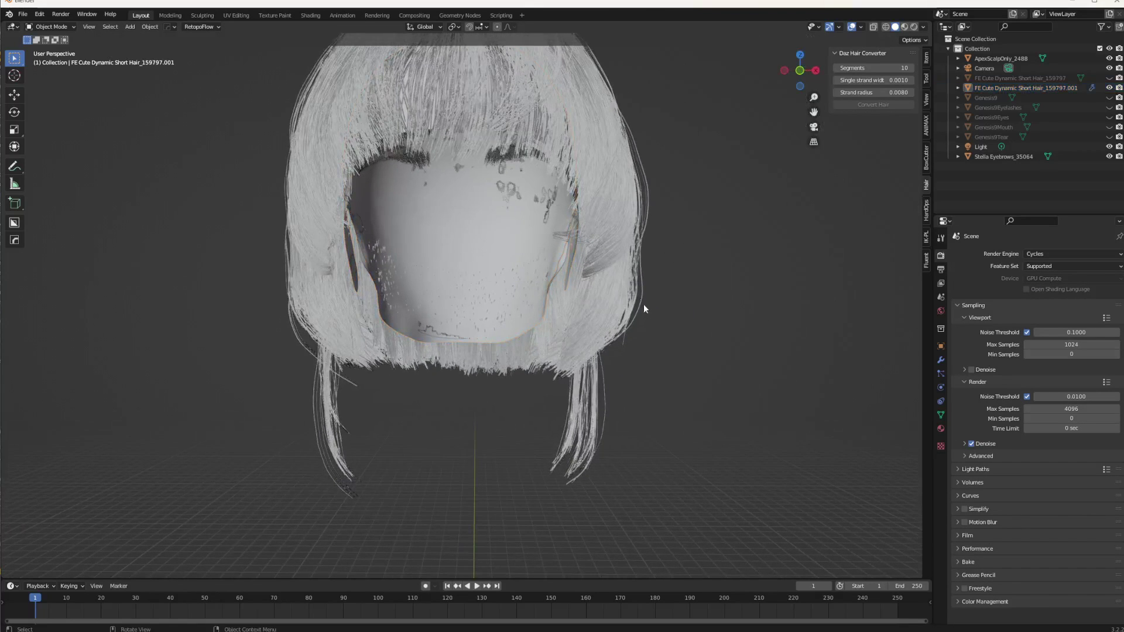
{"action": "key", "text": "ctrl+z"}
{"action": "middle_click_drag", "start_coordinate": [711, 199], "coordinate": [701, 94]}
{"action": "scroll", "coordinate": [662, 298], "scroll_direction": "down", "scroll_amount": 6}
{"action": "left_click", "coordinate": [1108, 157]}
{"action": "scroll", "coordinate": [632, 249], "scroll_direction": "up", "scroll_amount": 3}
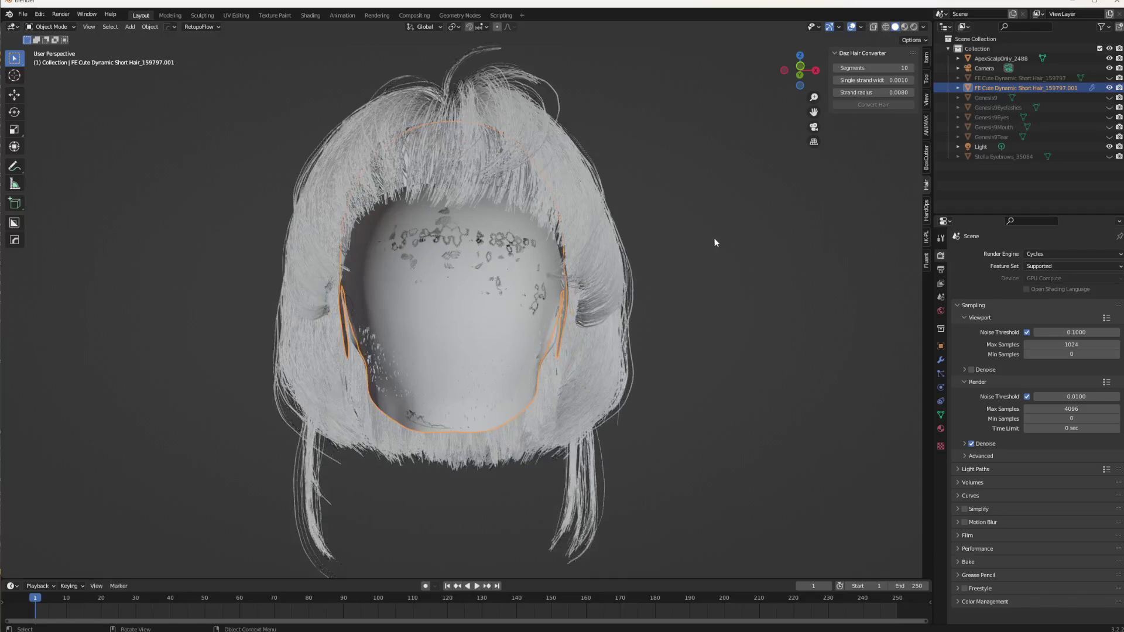
{"action": "mouse_move", "coordinate": [711, 239]}
{"action": "middle_mouse_down"}
{"action": "mouse_move", "coordinate": [692, 233]}
{"action": "mouse_move", "coordinate": [710, 243]}
{"action": "middle_mouse_up"}
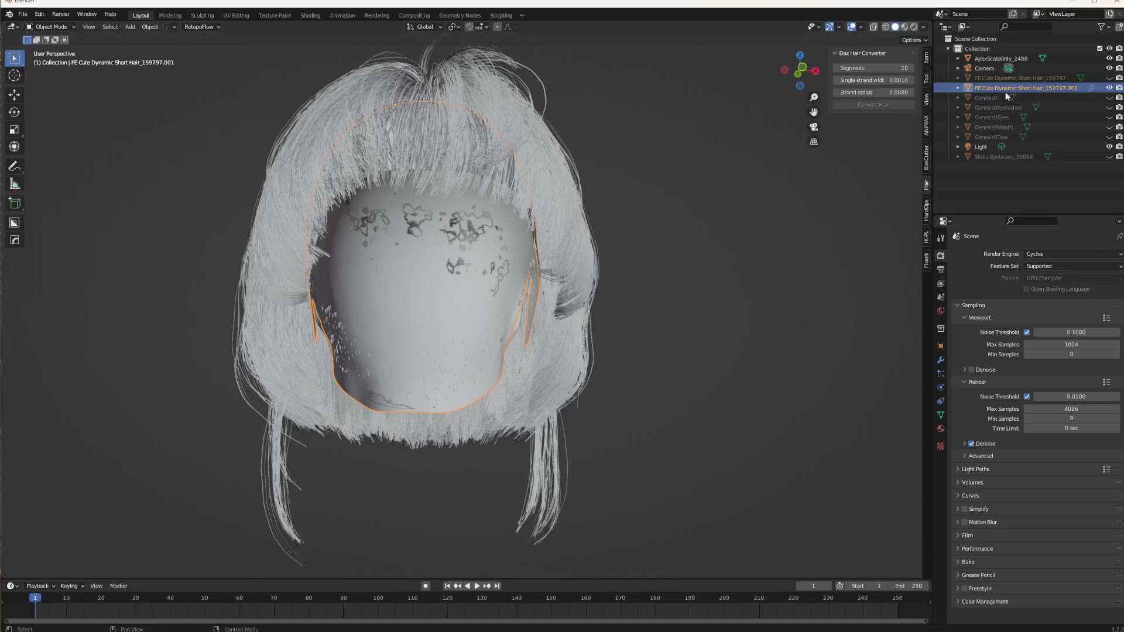
- Disconnect the hair-01 particle hair from the cap mesh and expand its render settings
{"action": "left_click", "coordinate": [939, 375]}
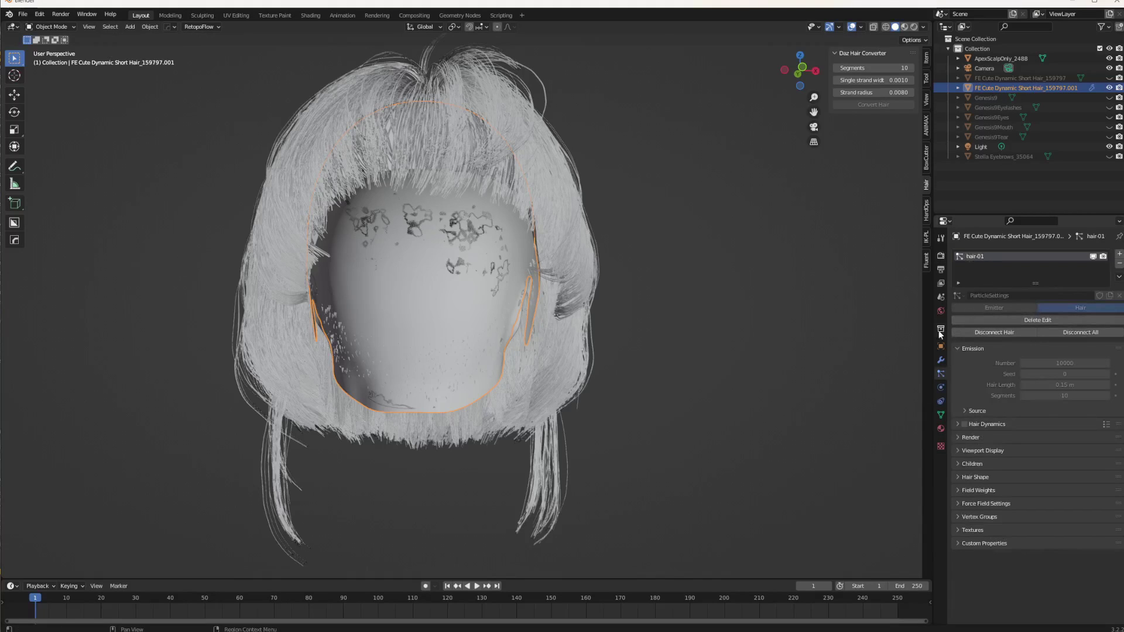
{"action": "left_click", "coordinate": [999, 332]}
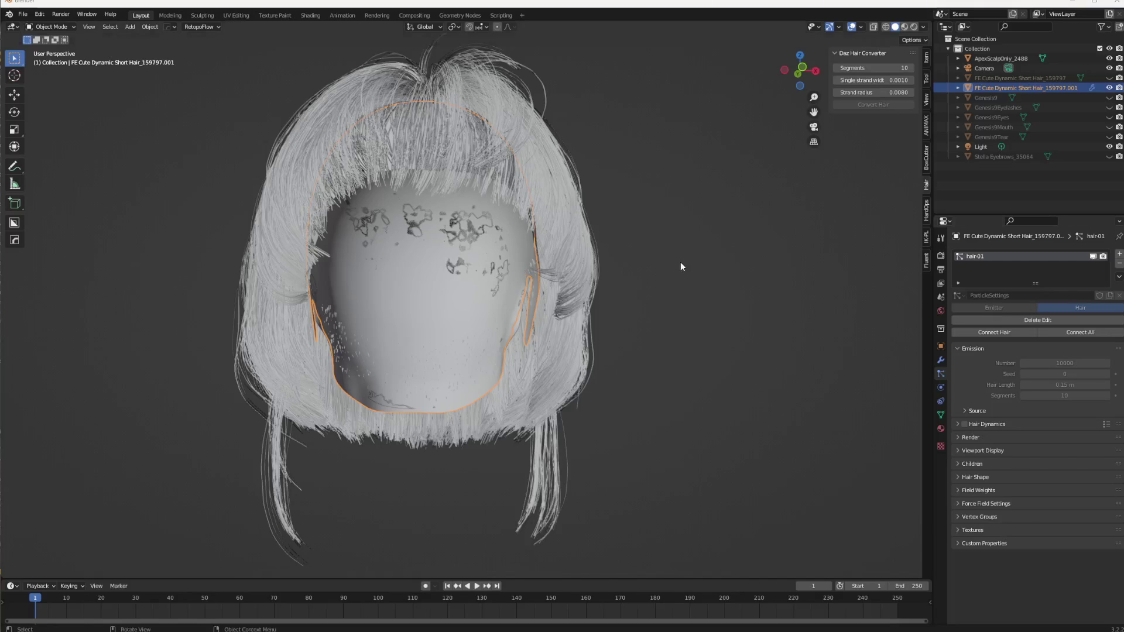
{"action": "middle_click_drag", "start_coordinate": [680, 263], "coordinate": [676, 269]}
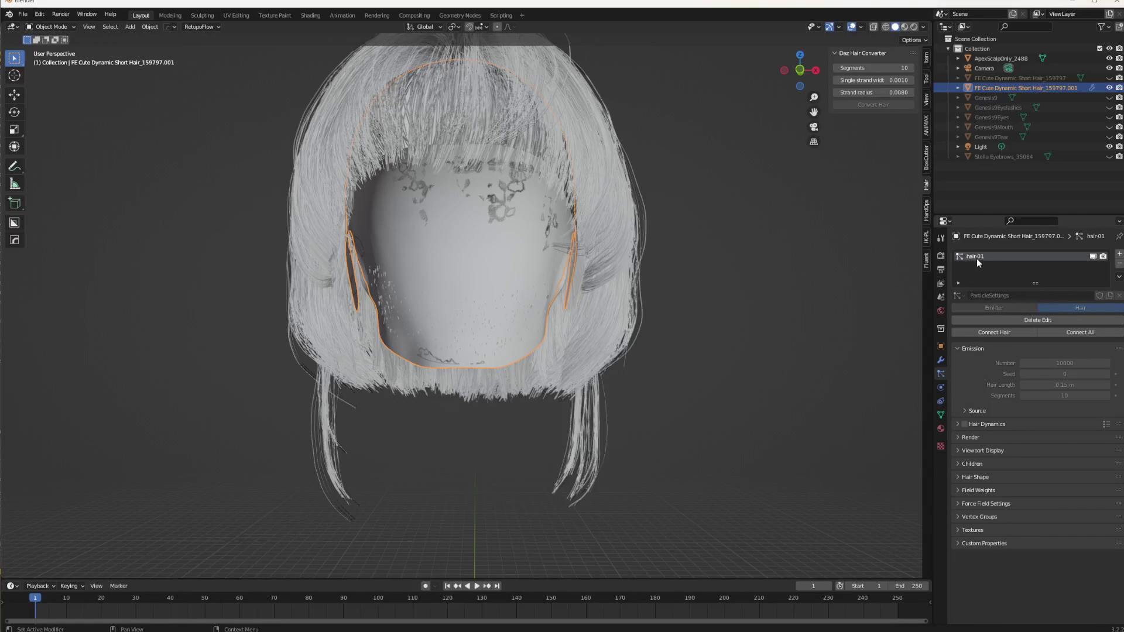
{"action": "left_click", "coordinate": [958, 438]}
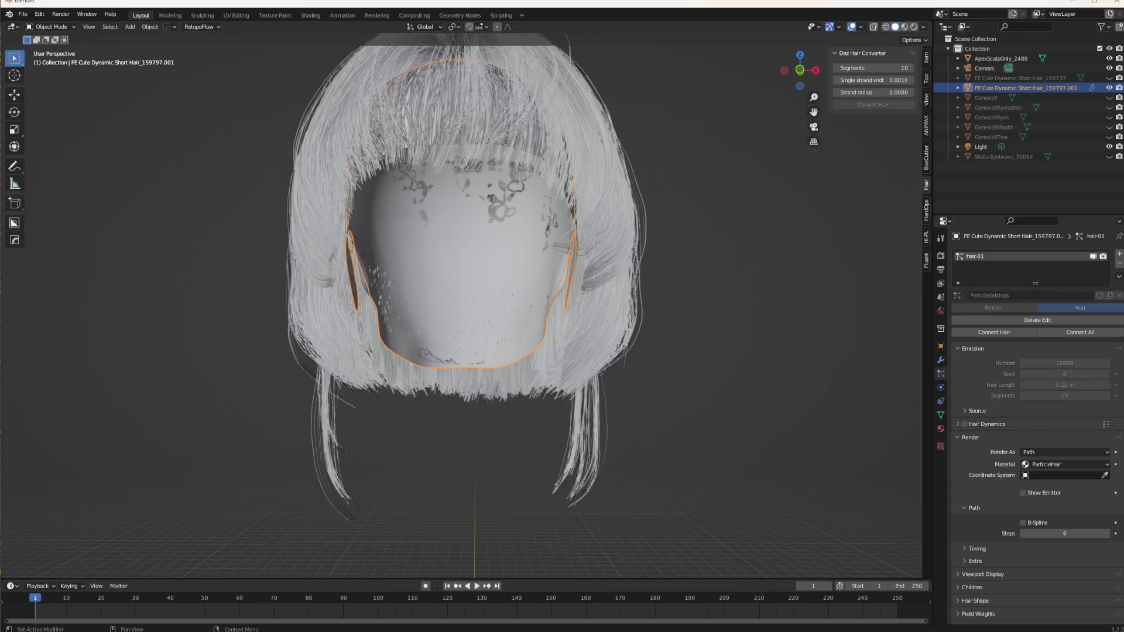
{"action": "left_click", "coordinate": [23, 13]}
{"action": "left_click", "coordinate": [597, 201]}
{"action": "key", "text": "ctrl+z"}
- Start an Alembic export of the selected cap with its particle hair and set the export scale to 100
{"action": "left_click", "coordinate": [22, 12]}
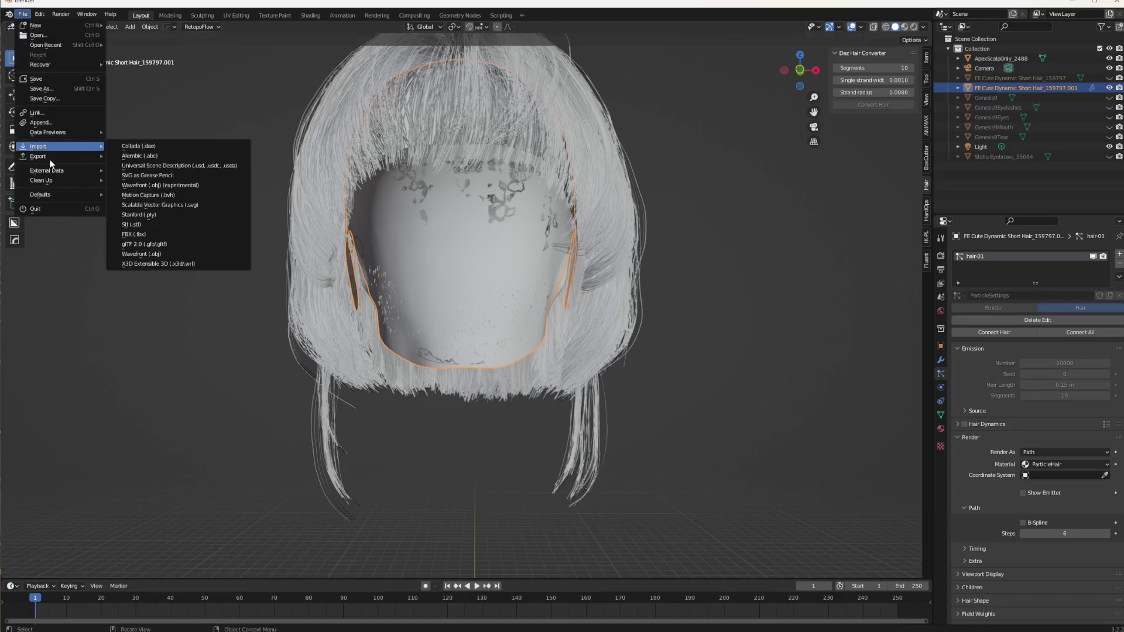
{"action": "mouse_move", "coordinate": [43, 159]}
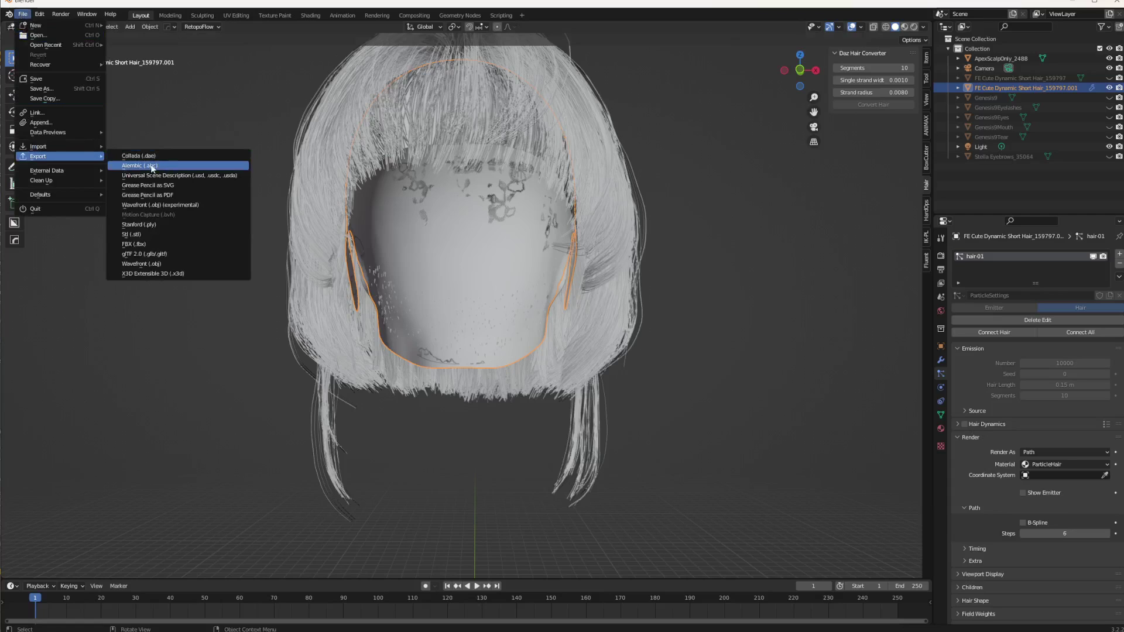
{"action": "left_click", "coordinate": [151, 168]}
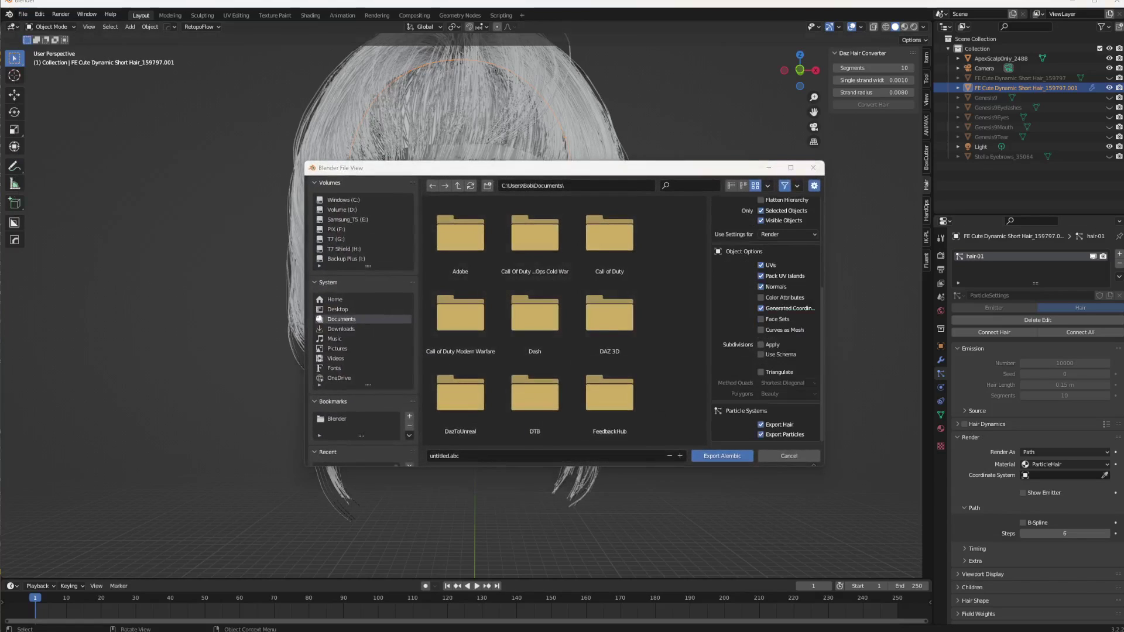
{"action": "scroll", "coordinate": [787, 314], "scroll_direction": "up", "scroll_amount": 5}
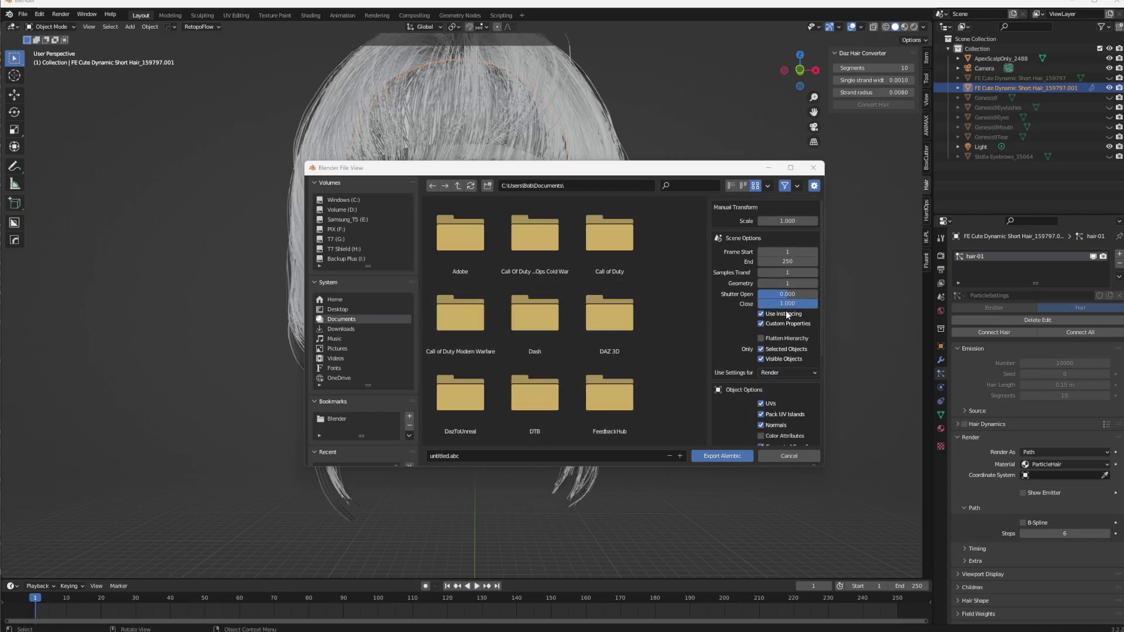
{"action": "left_click", "coordinate": [792, 221]}
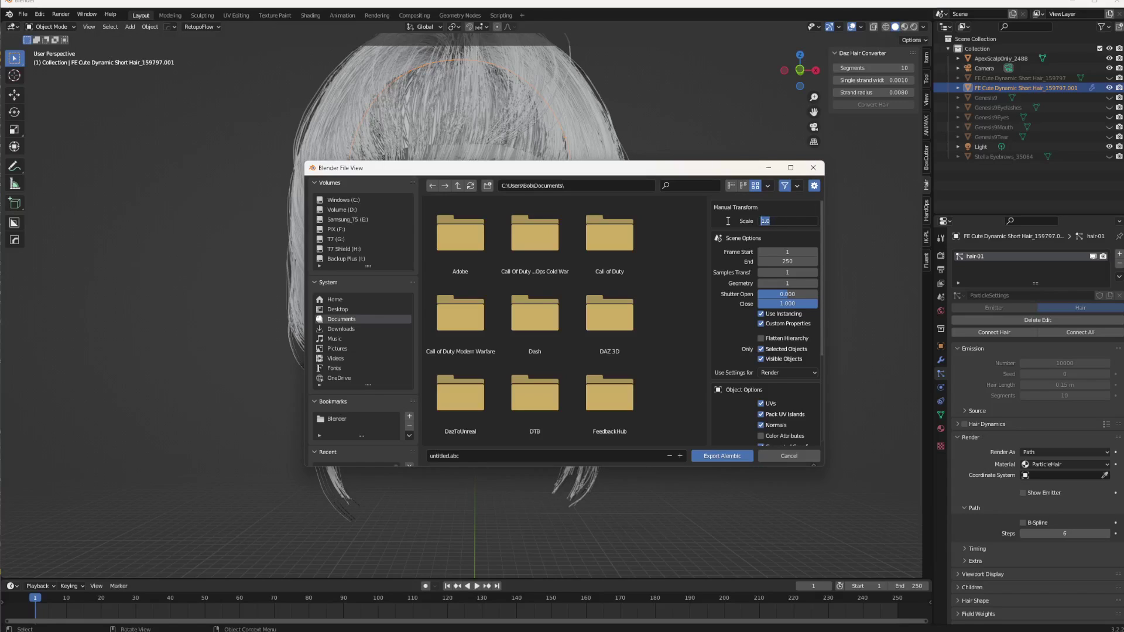
{"action": "type", "text": "100"}
{"action": "key", "text": "Return"}
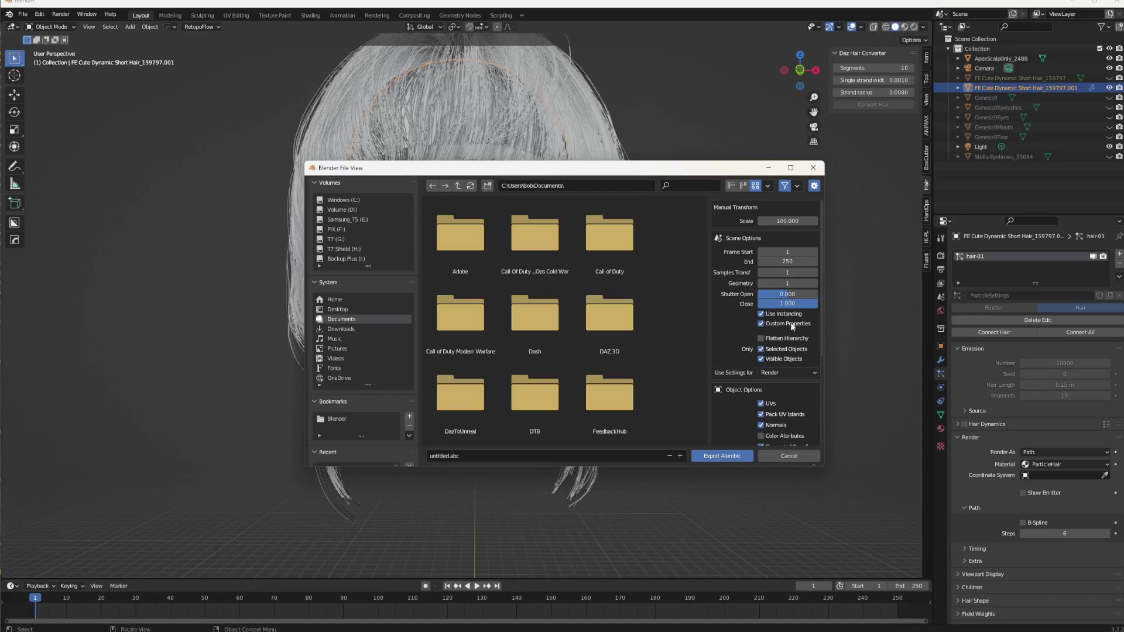
- Limit the Alembic export to a single frame by setting the end frame to 1, and review the remaining export options
{"action": "double_click", "coordinate": [787, 261]}
{"action": "type", "text": "1"}
{"action": "key", "text": "Return"}
{"action": "scroll", "coordinate": [777, 285], "scroll_direction": "down", "scroll_amount": 1}
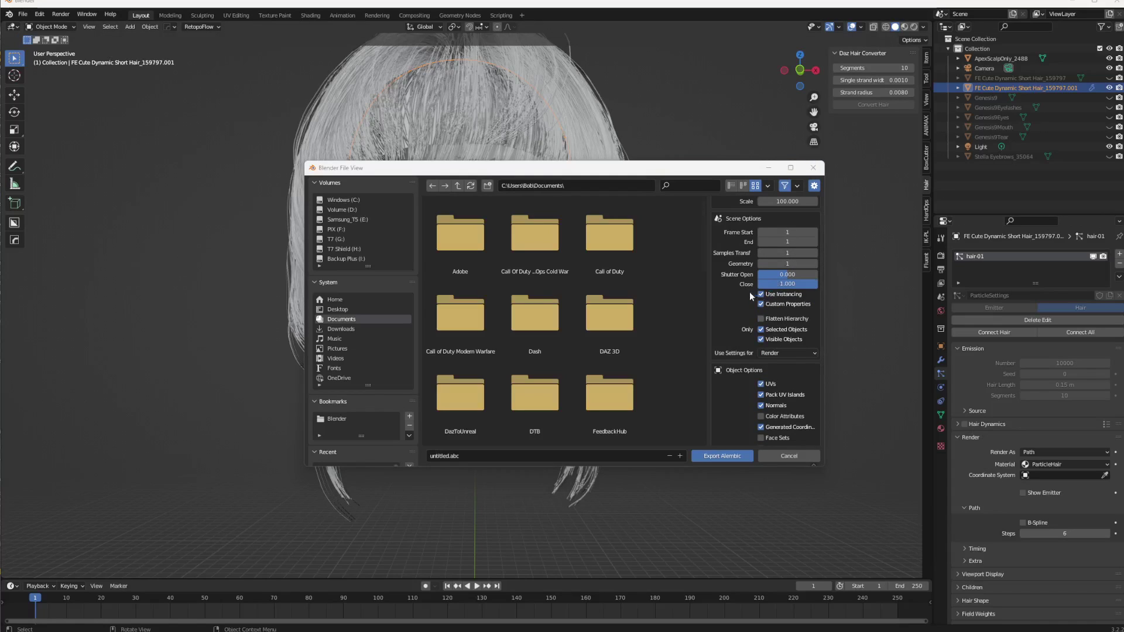
{"action": "scroll", "coordinate": [785, 346], "scroll_direction": "down", "scroll_amount": 1}
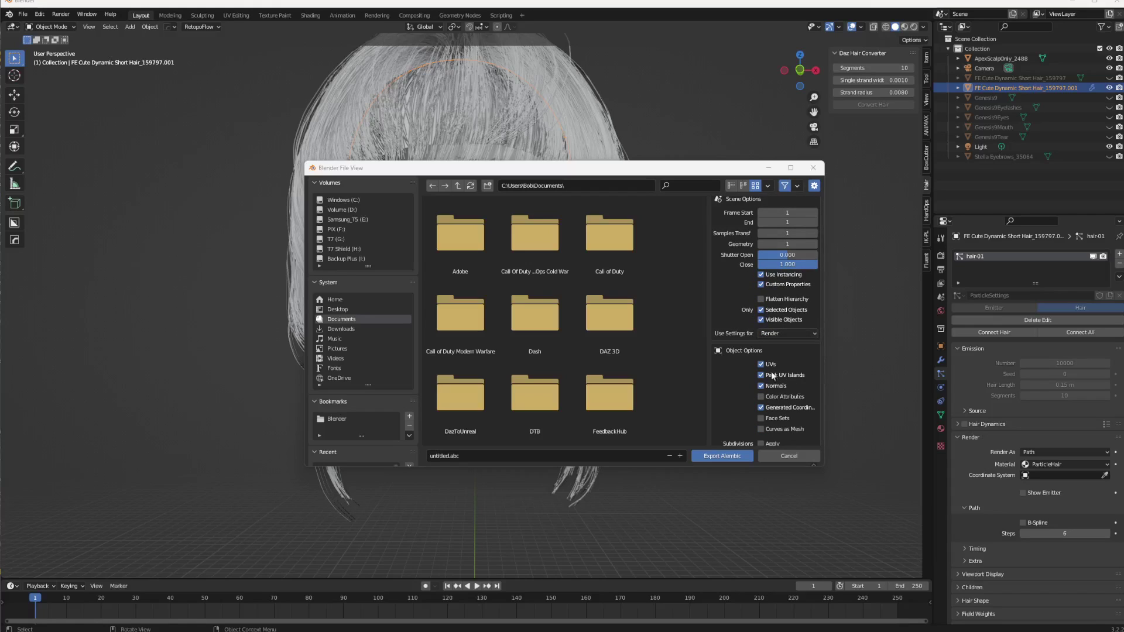
{"action": "scroll", "coordinate": [802, 398], "scroll_direction": "down", "scroll_amount": 5}
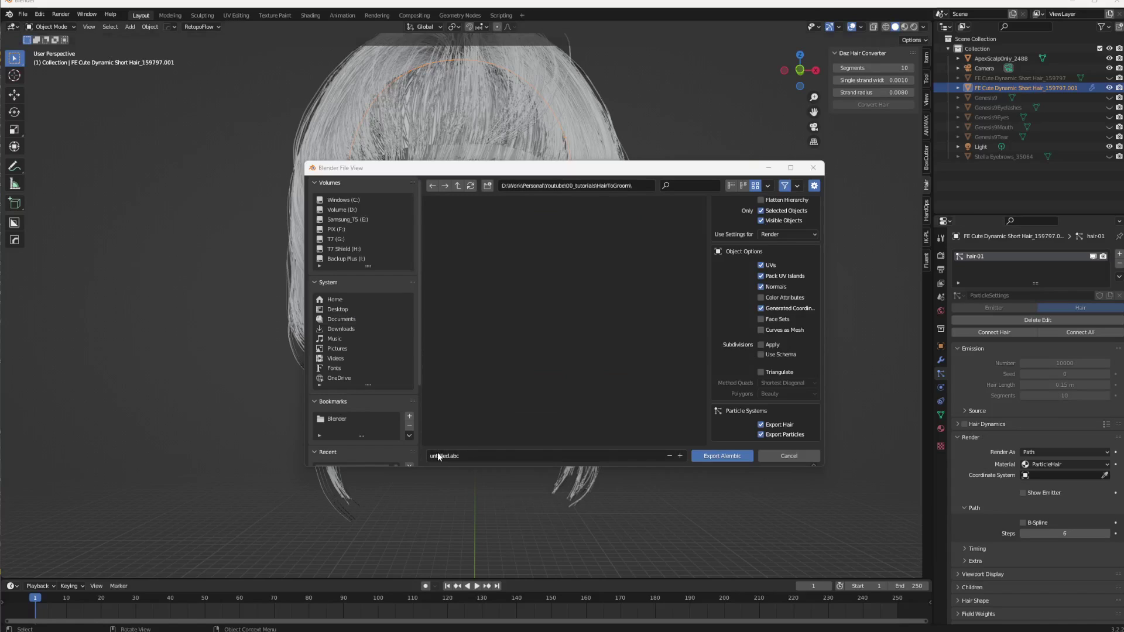
- Name the export file Hair_01abc in the HairToGroom folder and export the Alembic file
{"action": "left_click", "coordinate": [451, 455]}
{"action": "left_click_drag", "start_coordinate": [450, 456], "coordinate": [418, 454]}
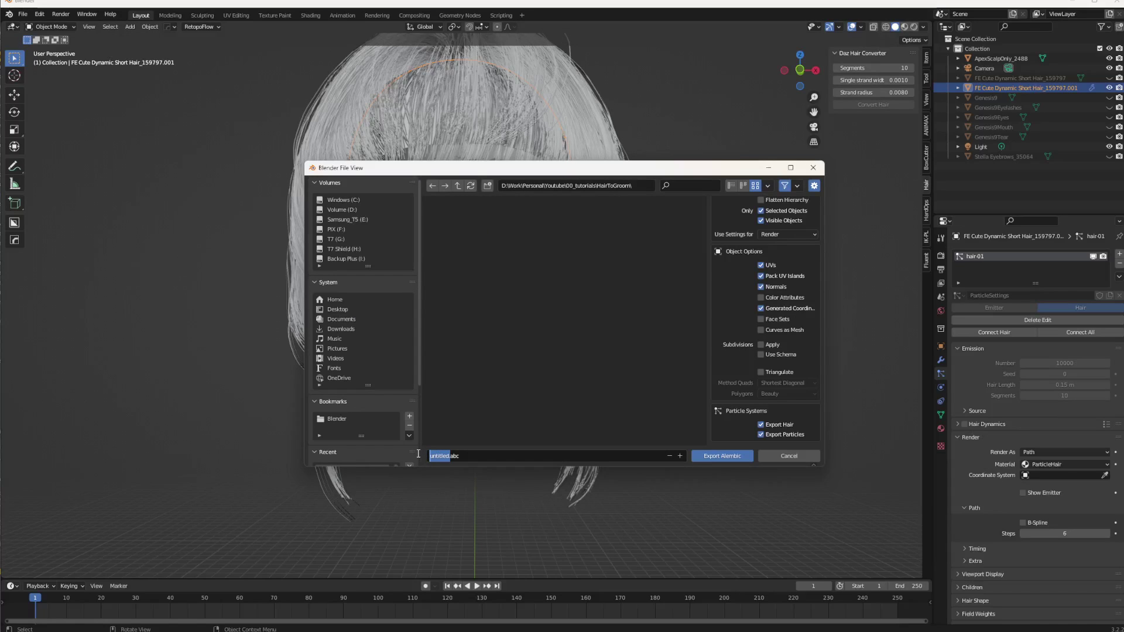
{"action": "type", "text": "Hair01"}
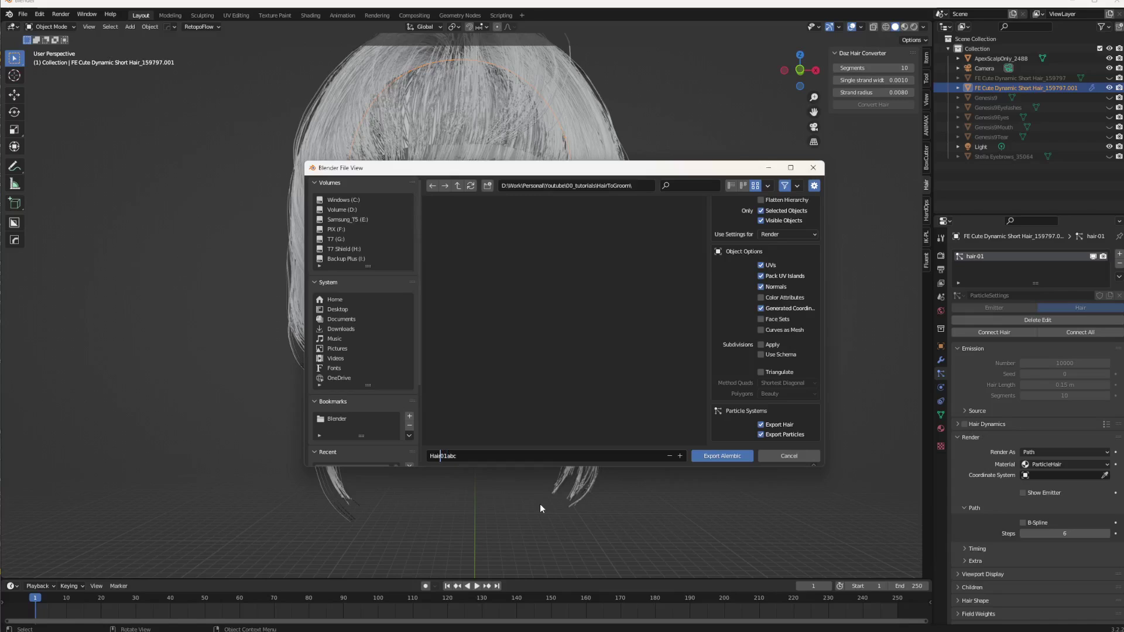
{"action": "type", "text": "_"}
{"action": "left_click", "coordinate": [724, 456]}
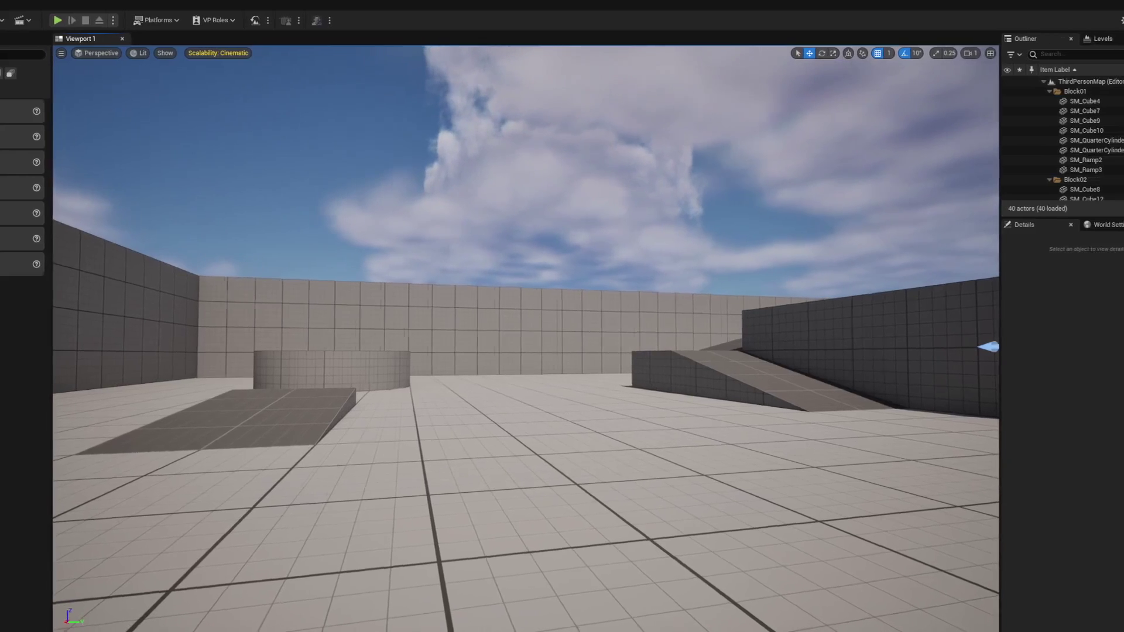
- Switch to Unreal Engine and search the plugins for "groom" to check whether Alembic Groom Importer and Groom are enabled
{"action": "left_click_drag", "start_coordinate": [1123, 117], "coordinate": [1119, 118]}
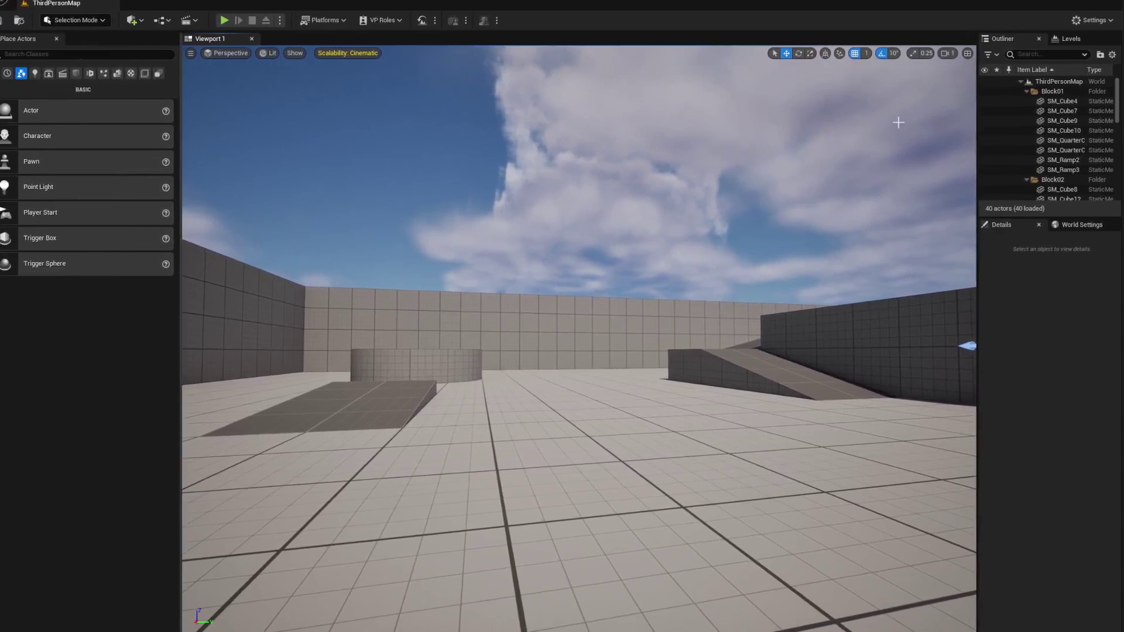
{"action": "left_click", "coordinate": [1092, 20]}
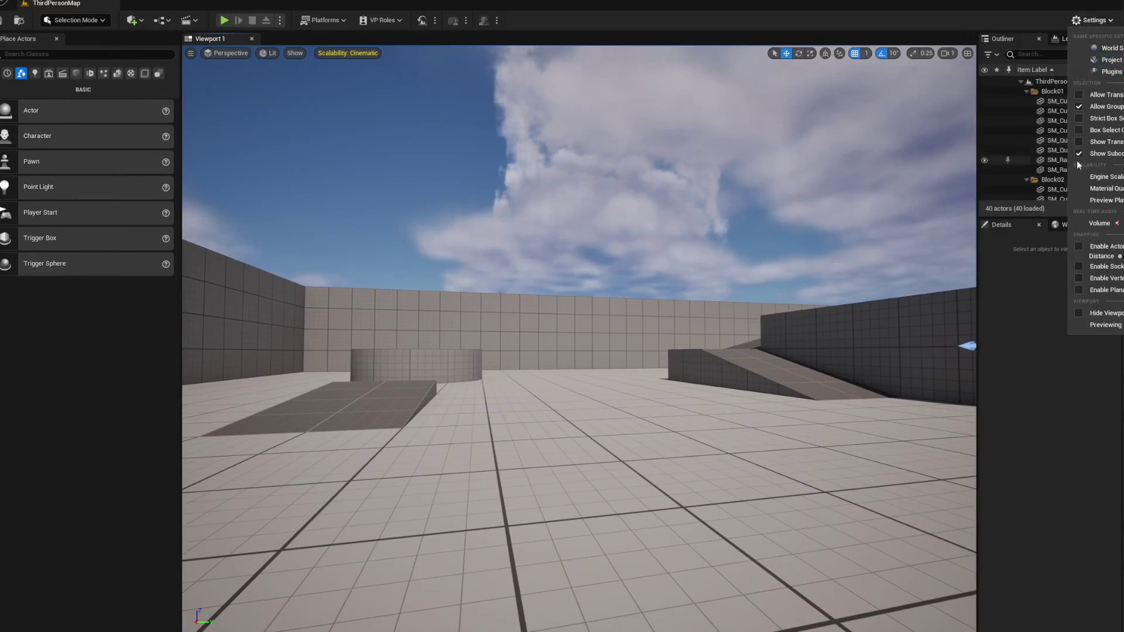
{"action": "left_click", "coordinate": [1111, 72]}
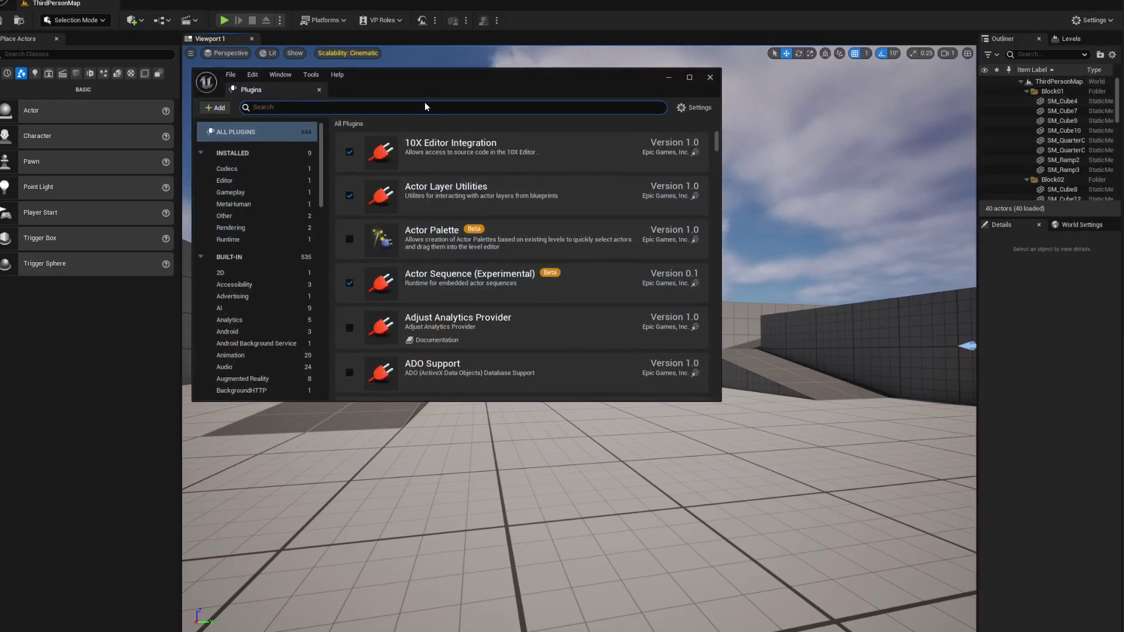
{"action": "type", "text": "groom"}
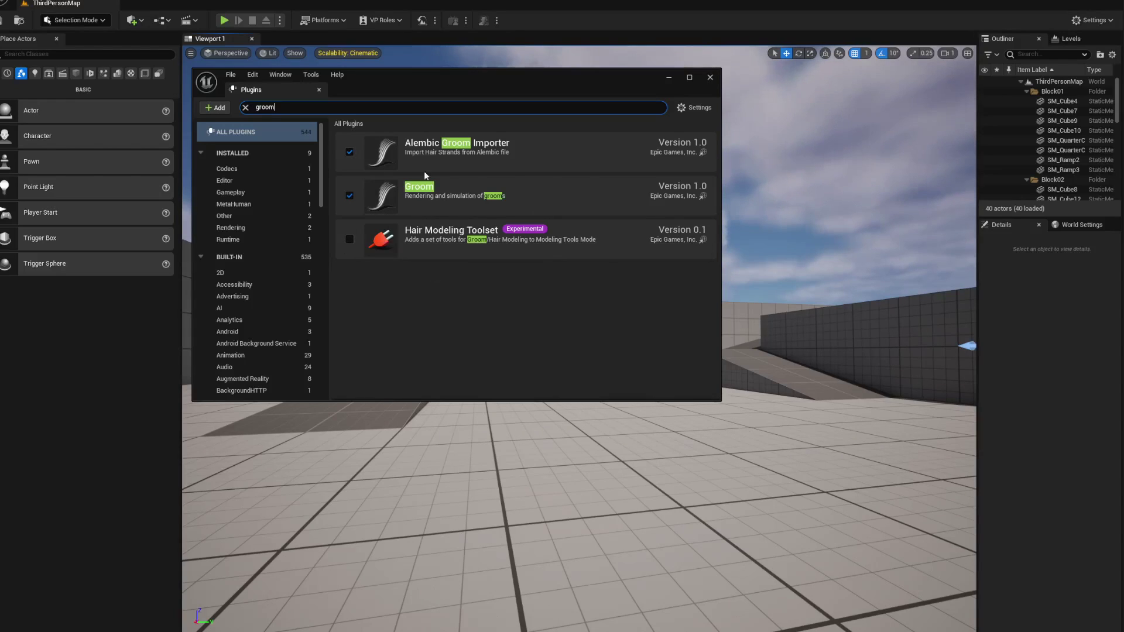
{"action": "left_click", "coordinate": [709, 78]}
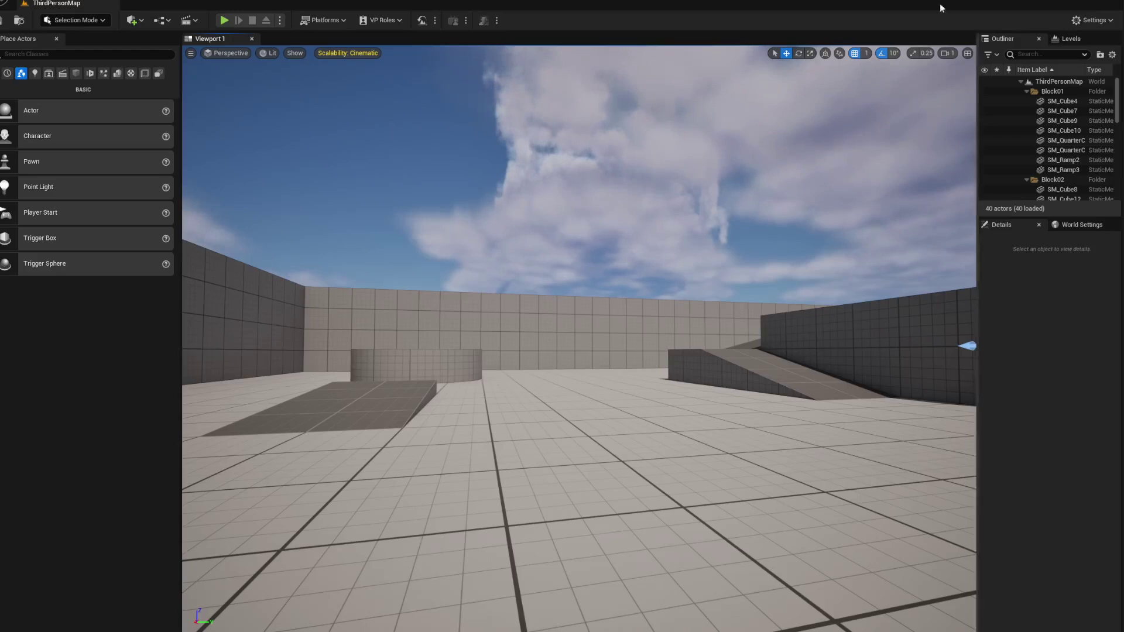
- Search the project settings for "comput" and check the Support Compute Skin Cache option under Rendering optimizations
{"action": "left_click", "coordinate": [1092, 20]}
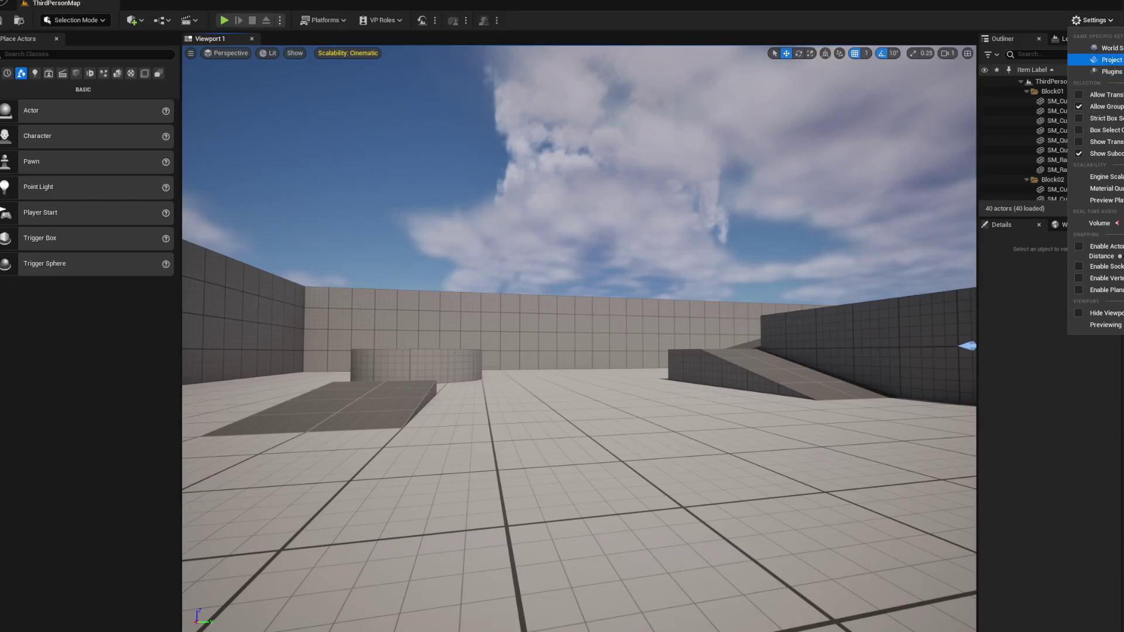
{"action": "left_click", "coordinate": [1103, 60]}
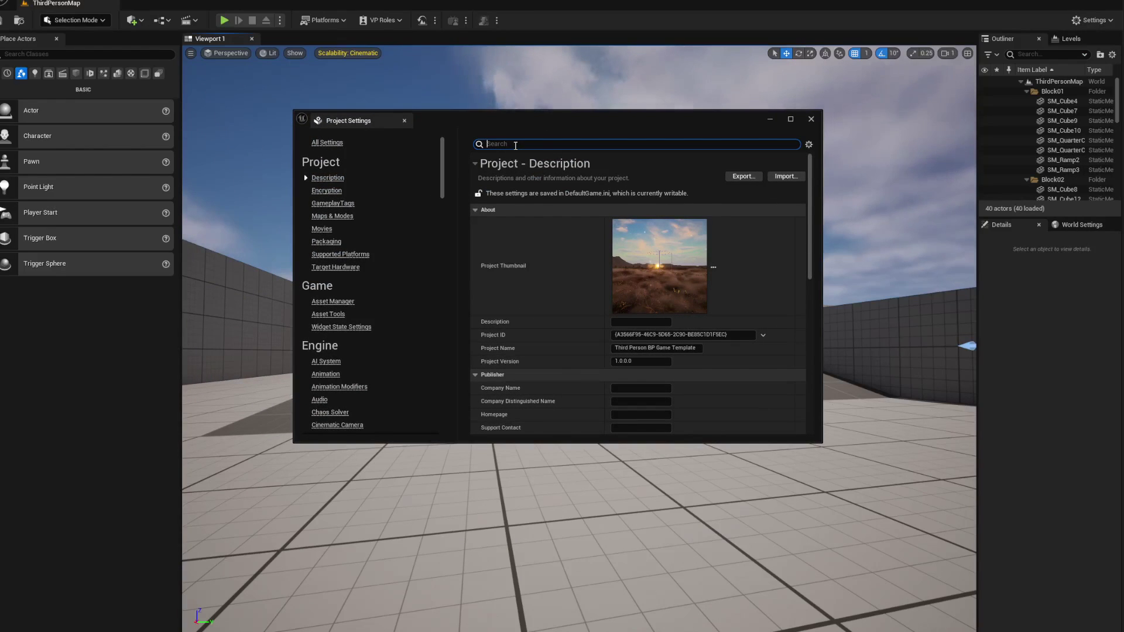
{"action": "type", "text": "compu"}
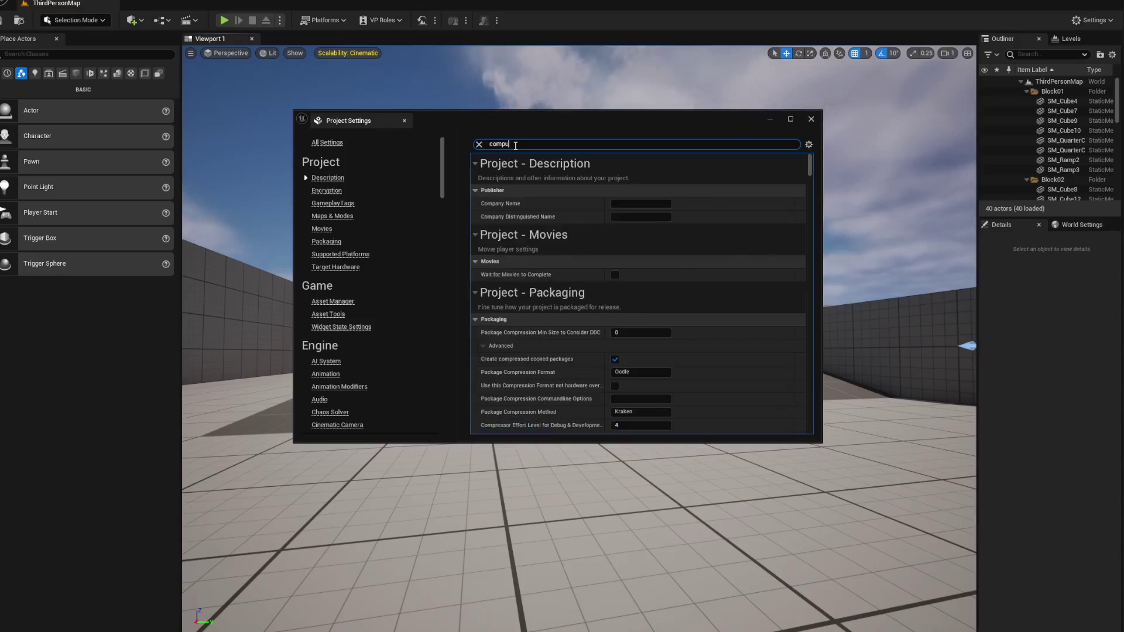
{"action": "type", "text": "t"}
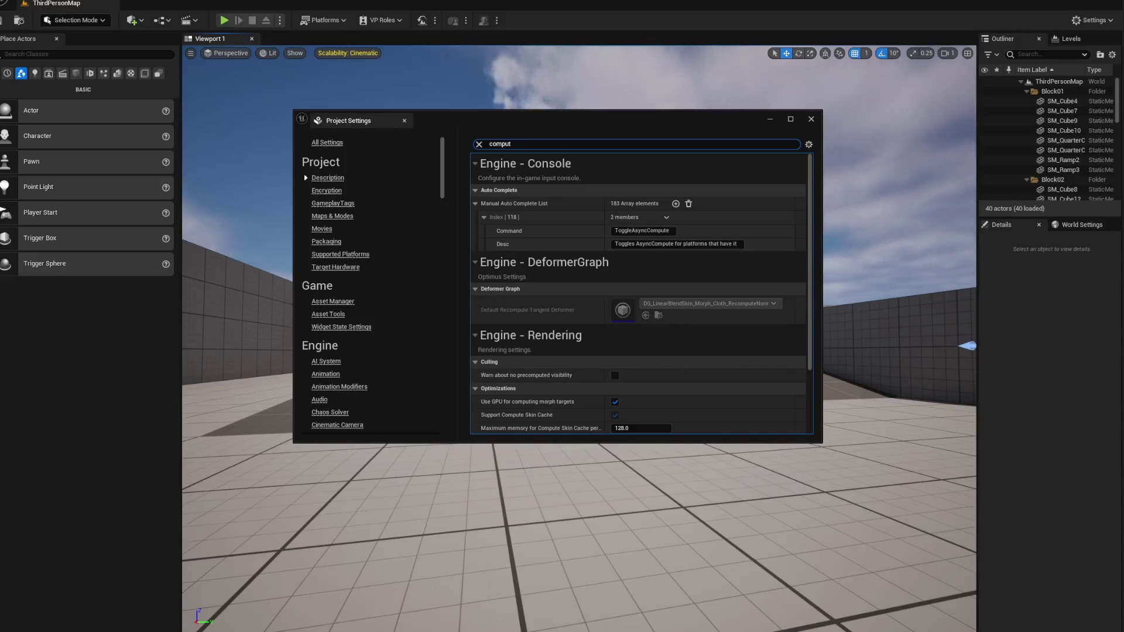
{"action": "scroll", "coordinate": [543, 287], "scroll_direction": "down", "scroll_amount": 2}
{"action": "scroll", "coordinate": [544, 288], "scroll_direction": "up", "scroll_amount": 2}
{"action": "scroll", "coordinate": [543, 287], "scroll_direction": "down", "scroll_amount": 1}
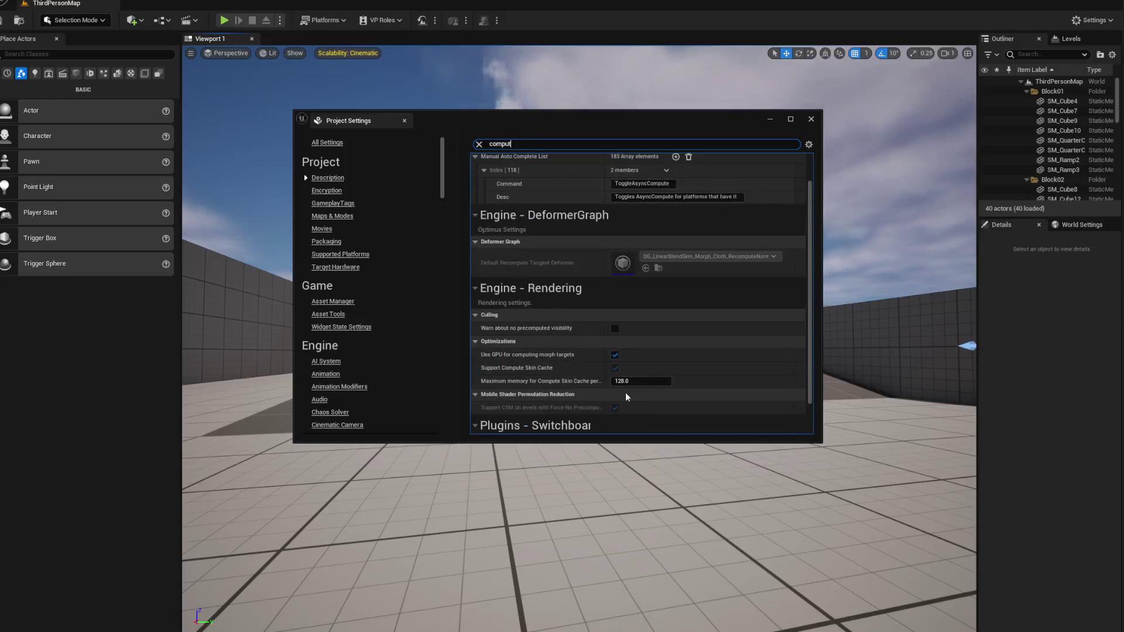
{"action": "mouse_move", "coordinate": [490, 371]}
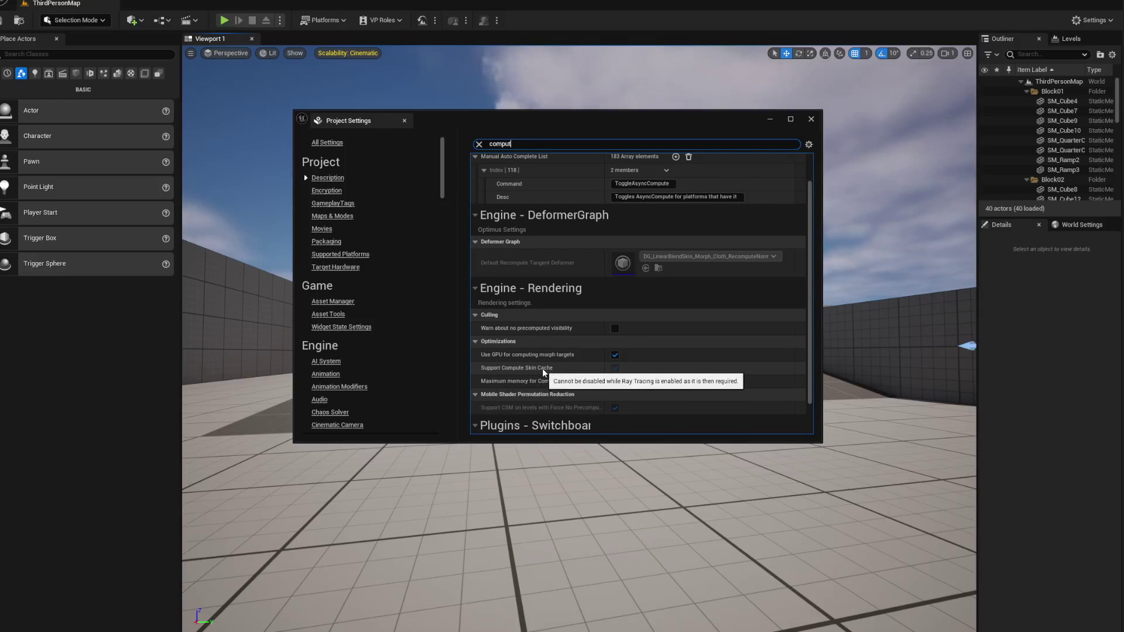
{"action": "left_click", "coordinate": [615, 368]}
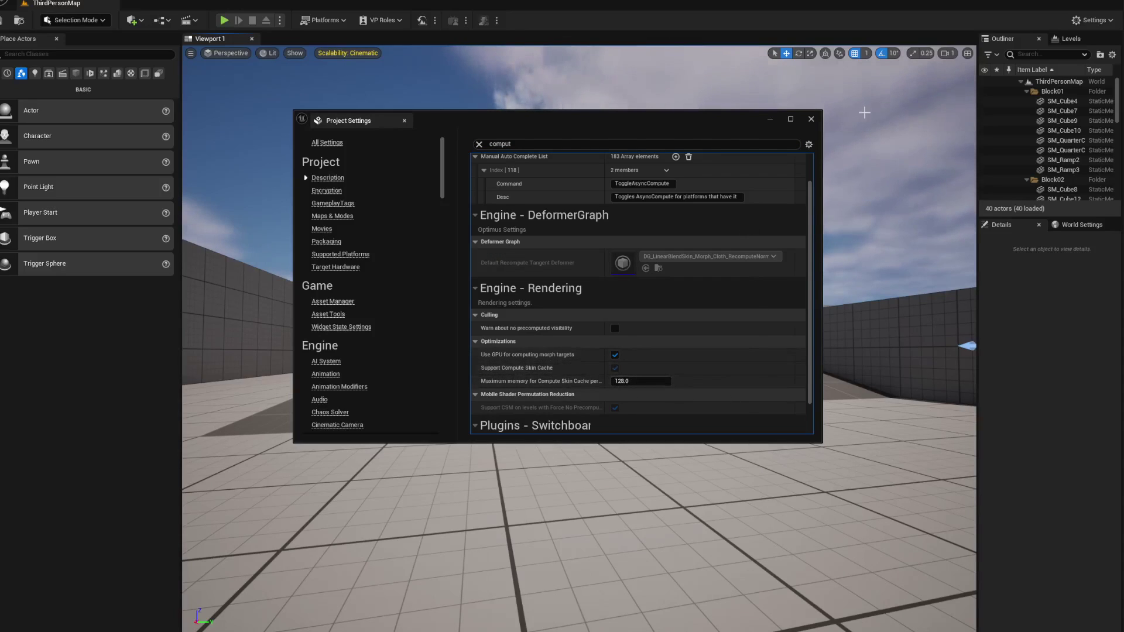
{"action": "left_click", "coordinate": [810, 120]}
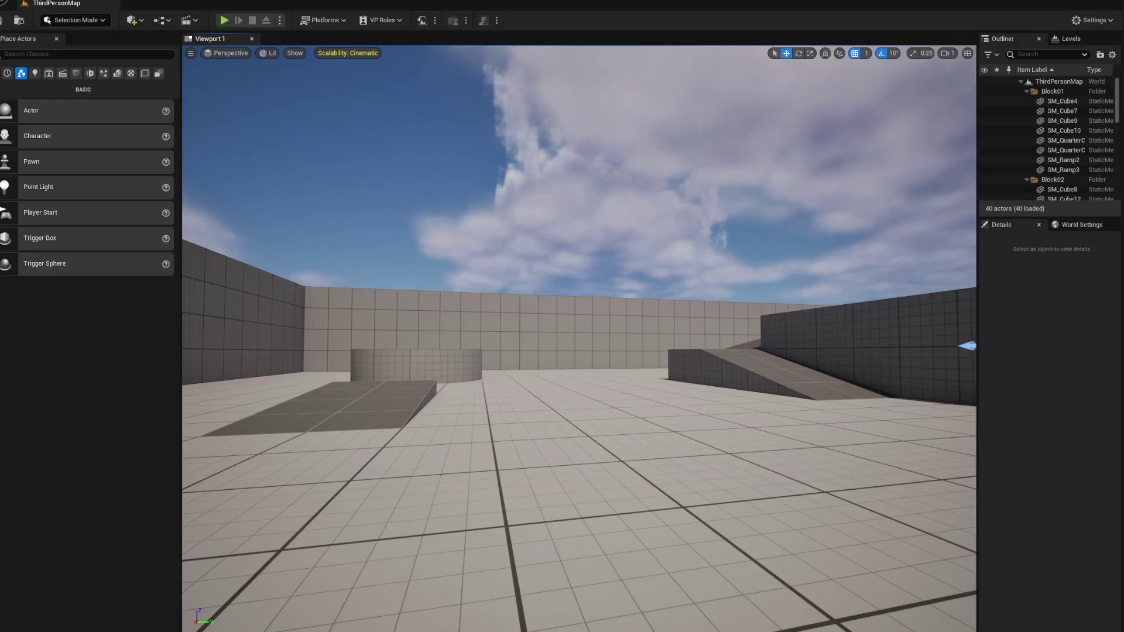
- Bring up the Content Browser and create a folder named Hair inside 01_Projects
{"action": "left_click_drag", "start_coordinate": [1123, 306], "coordinate": [655, 283]}
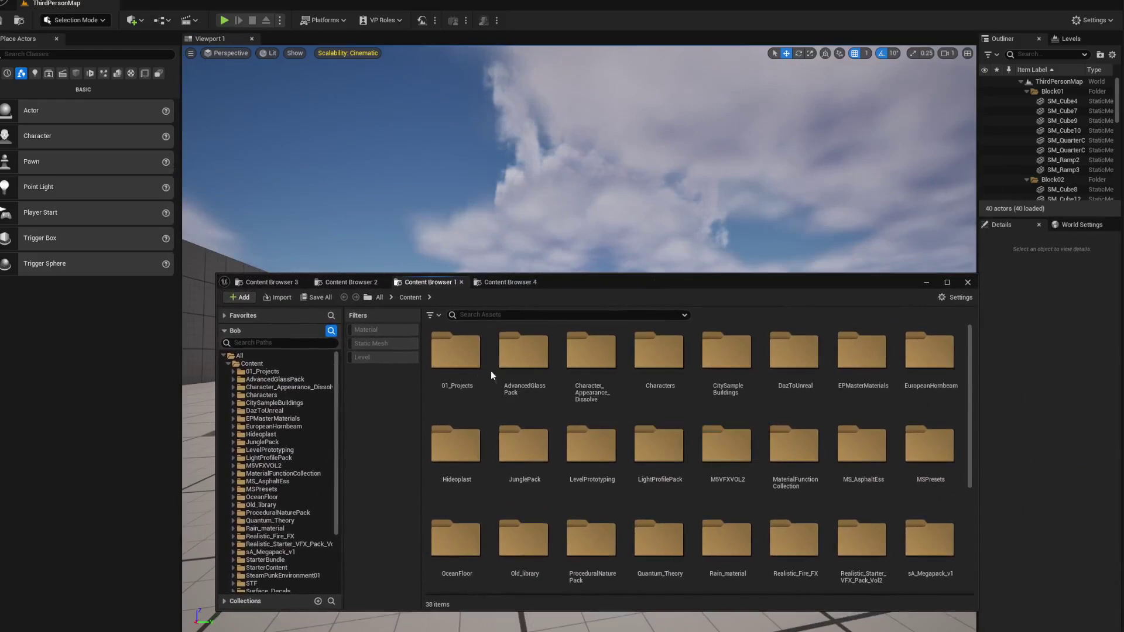
{"action": "double_click", "coordinate": [457, 358]}
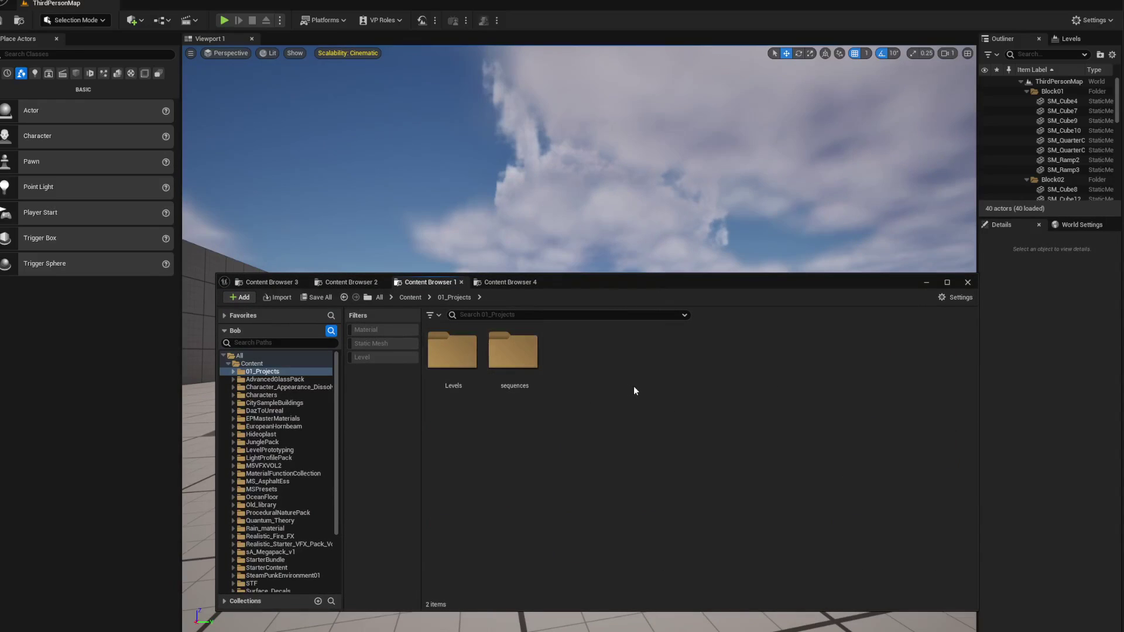
{"action": "right_click", "coordinate": [597, 374]}
{"action": "left_click", "coordinate": [646, 266]}
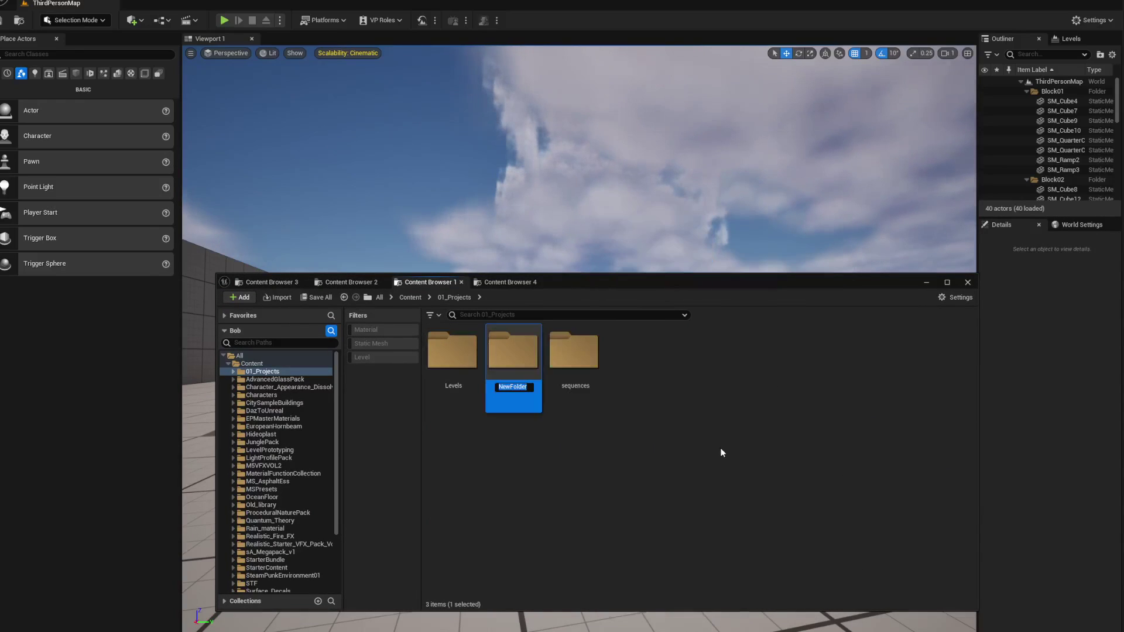
{"action": "type", "text": "Hair"}
{"action": "key", "text": "Return"}
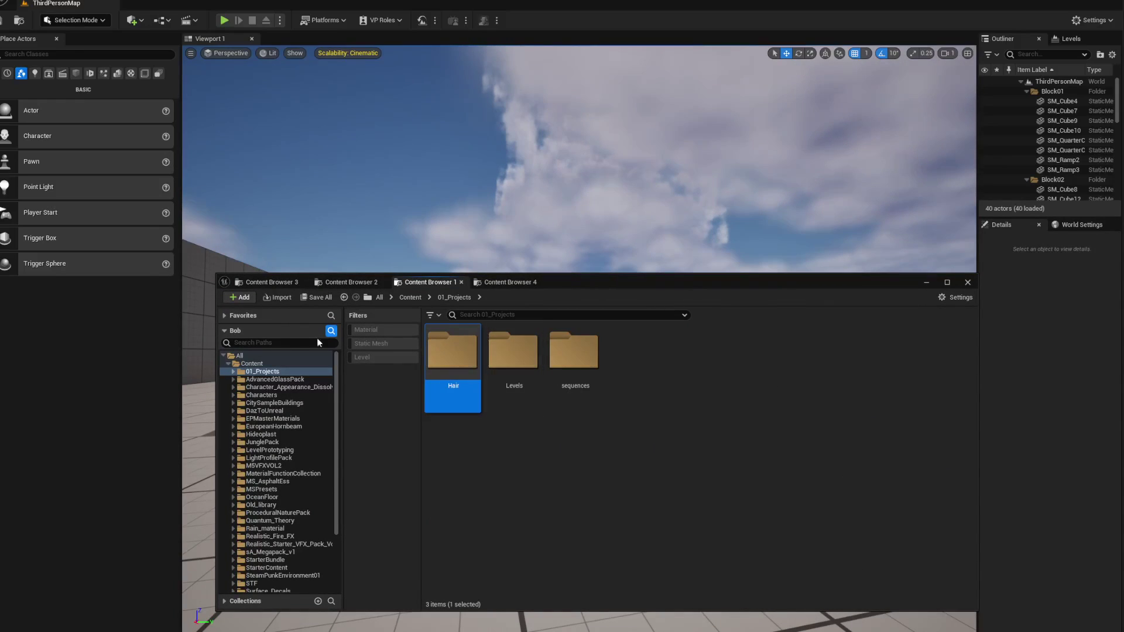
- Choose Hair_01abc.abc from the HairToGroom folder for import into the Hair content folder
{"action": "double_click", "coordinate": [455, 356]}
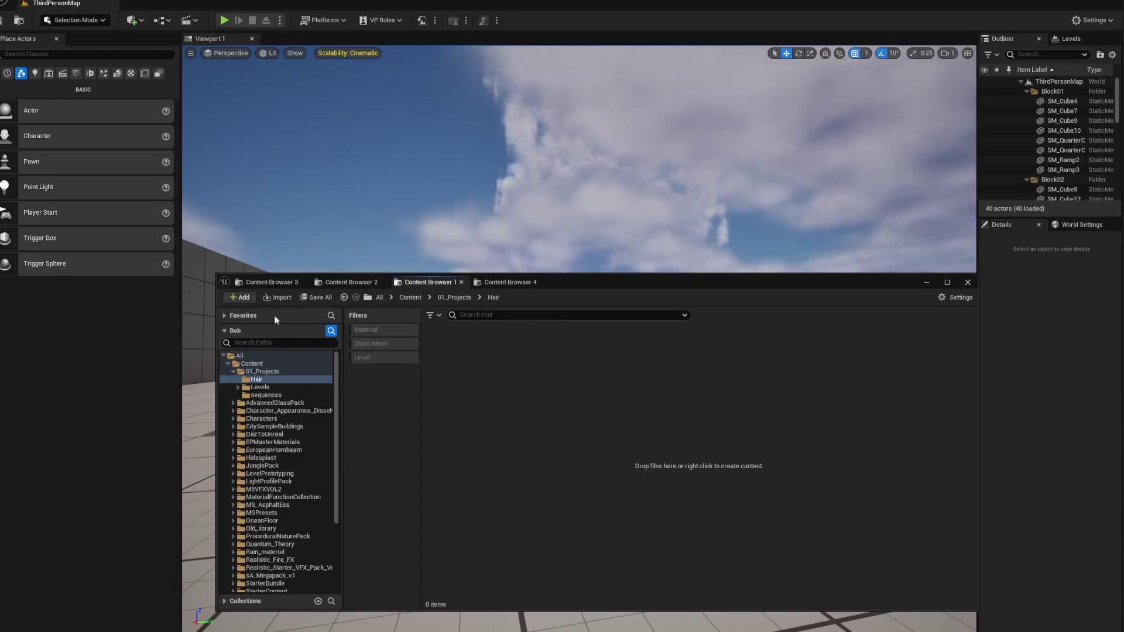
{"action": "left_click", "coordinate": [275, 298]}
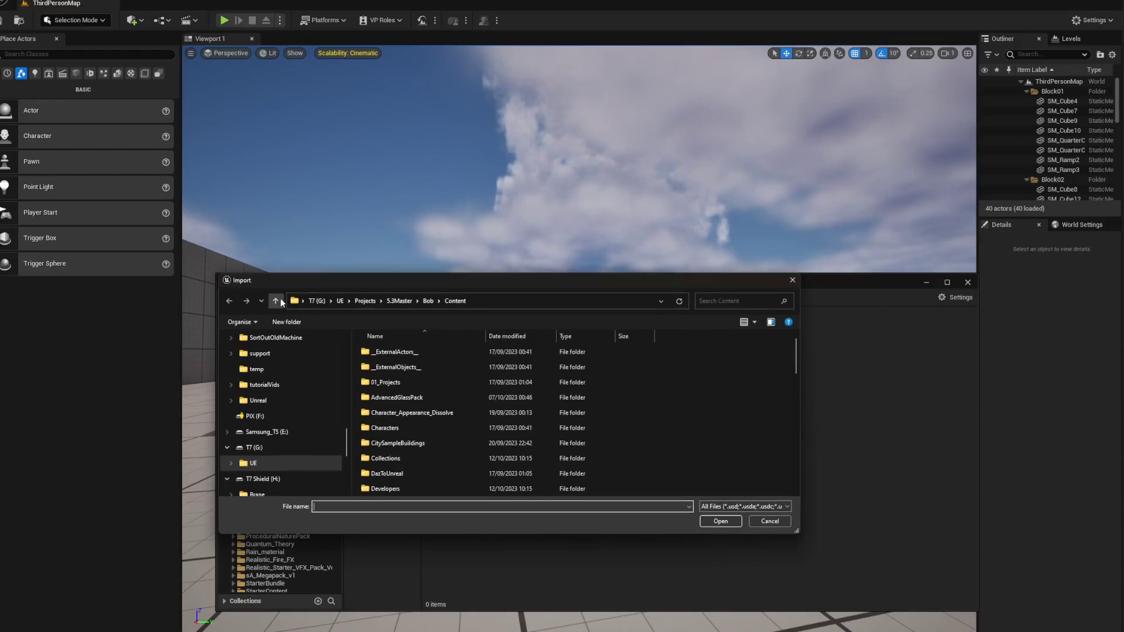
{"action": "left_click_drag", "start_coordinate": [518, 283], "coordinate": [548, 254]}
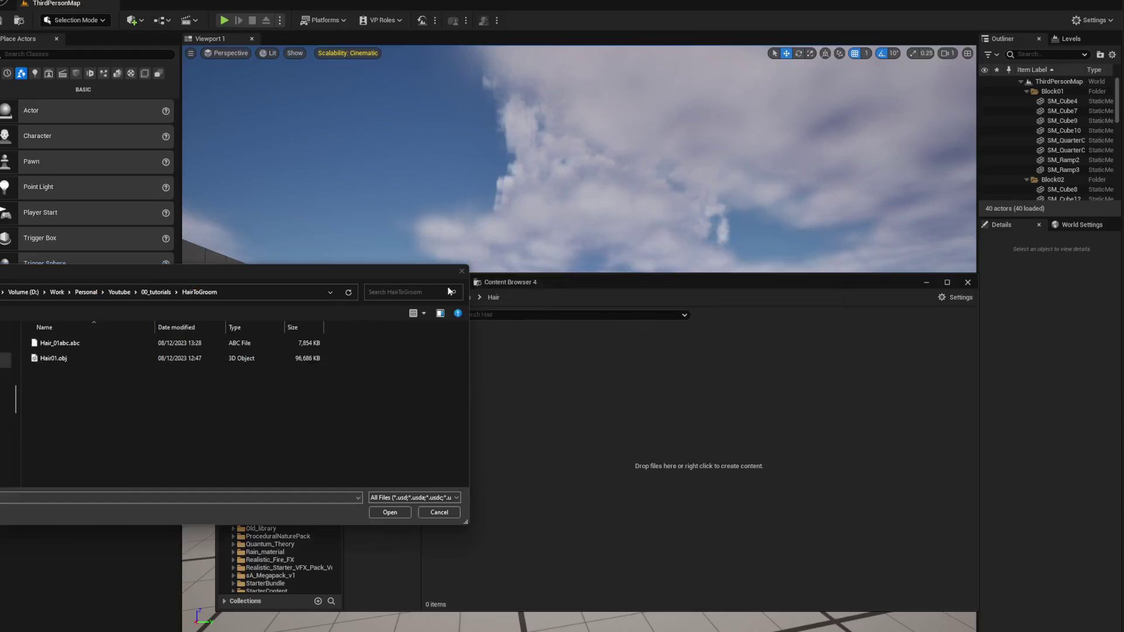
{"action": "left_click", "coordinate": [69, 346]}
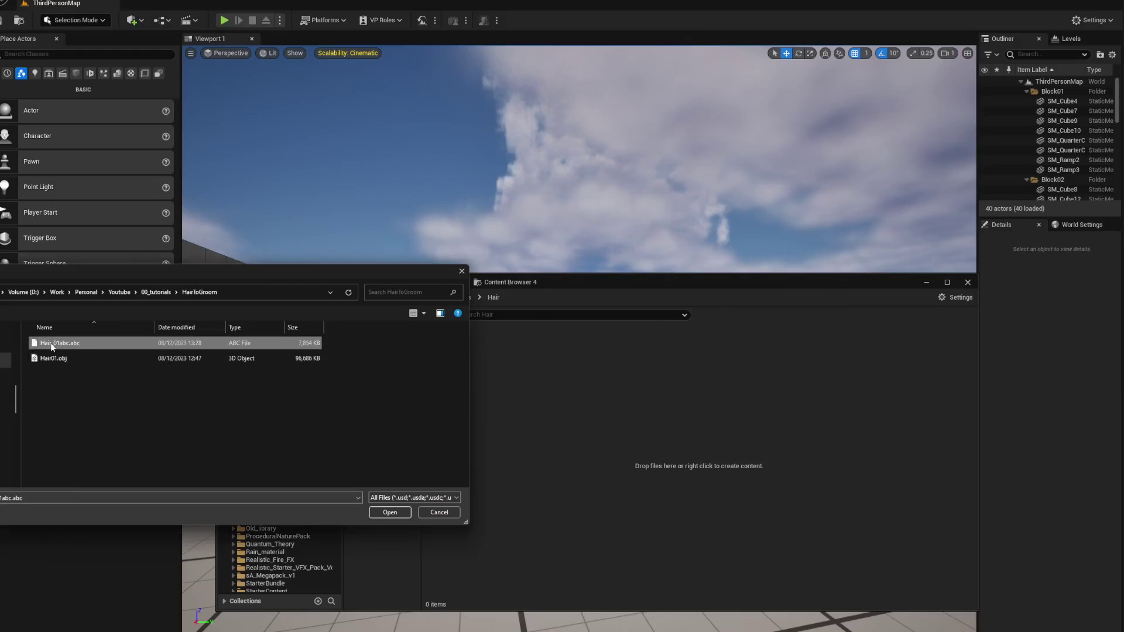
{"action": "double_click", "coordinate": [52, 346]}
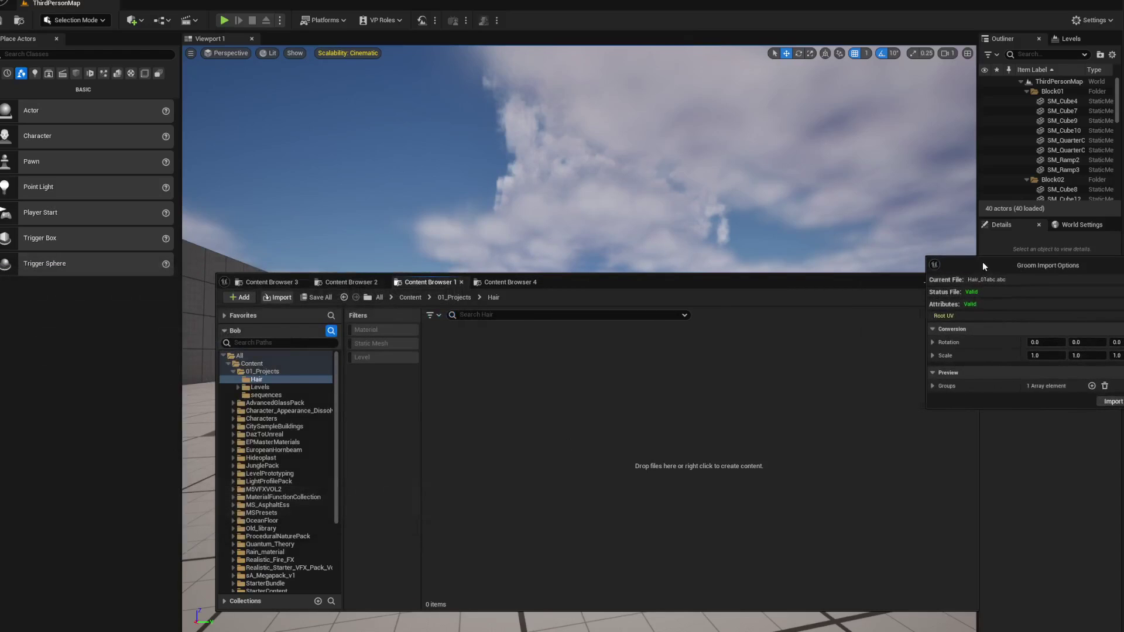
- Set the groom conversion rotation X to 90 and scale Y to -1, and import the groom
{"action": "left_click_drag", "start_coordinate": [983, 267], "coordinate": [564, 286]}
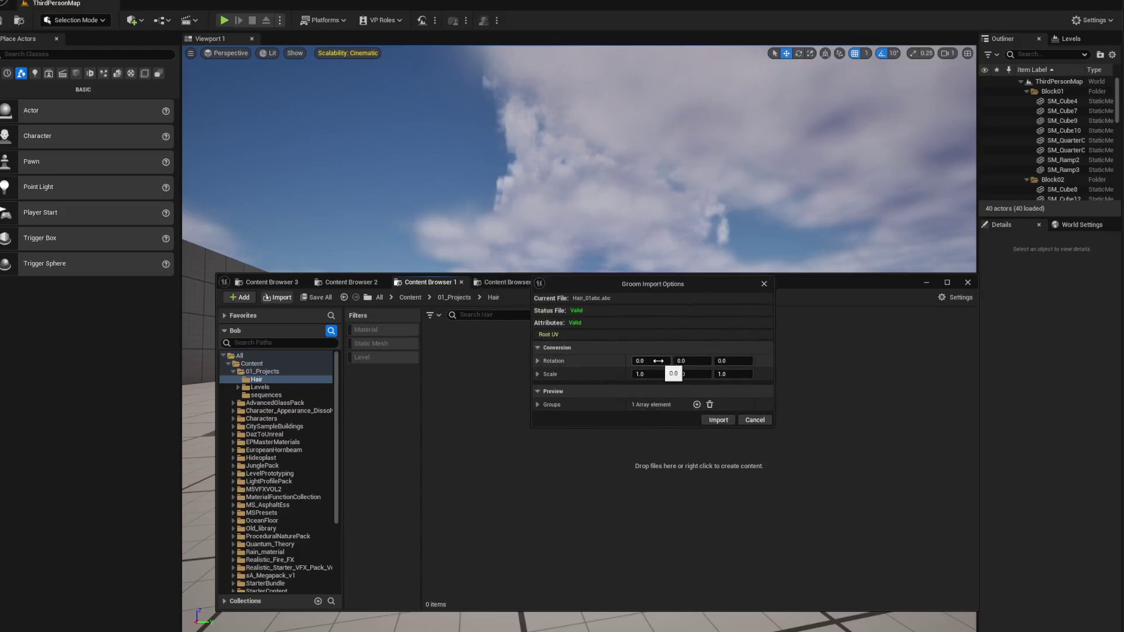
{"action": "left_click", "coordinate": [658, 361]}
{"action": "key", "text": "Return"}
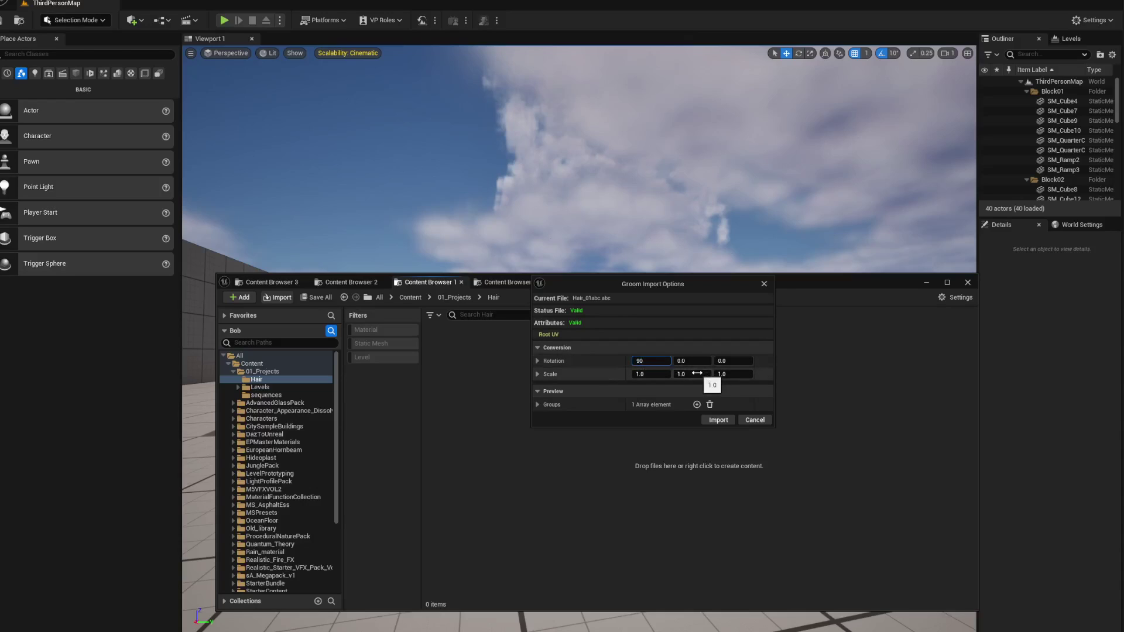
{"action": "left_click", "coordinate": [696, 374]}
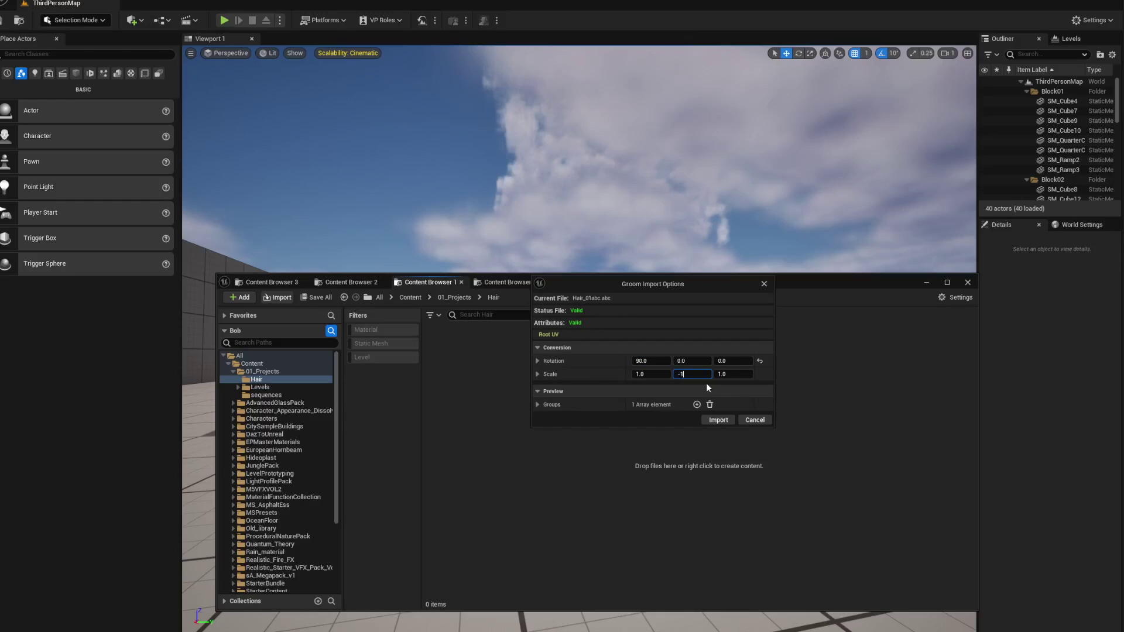
{"action": "left_click_drag", "start_coordinate": [709, 284], "coordinate": [679, 291]}
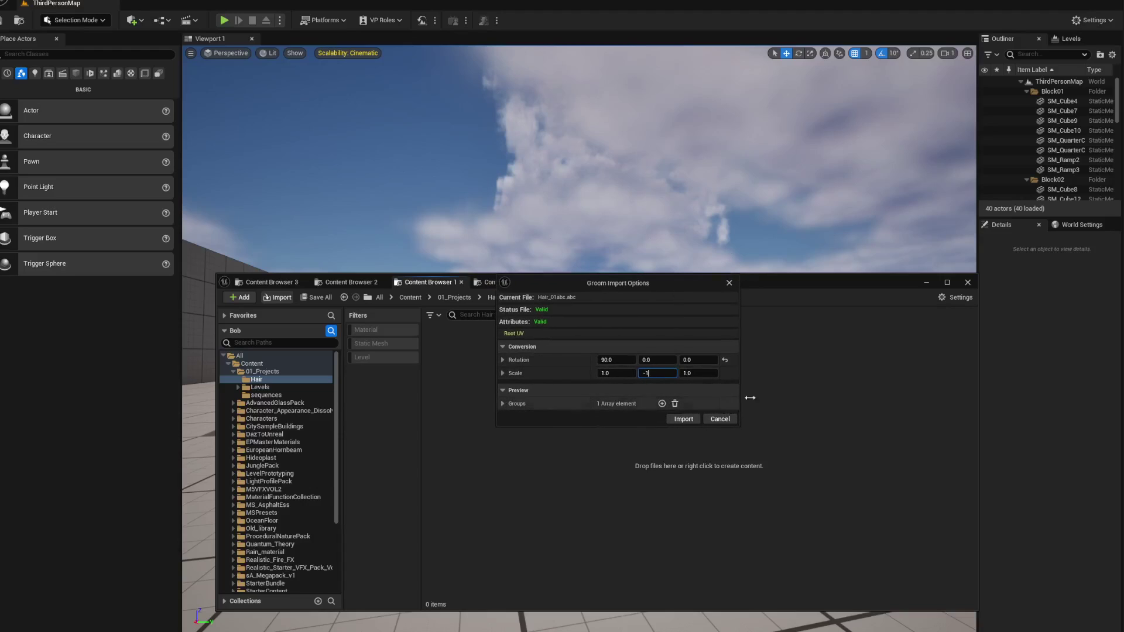
{"action": "left_click", "coordinate": [682, 419]}
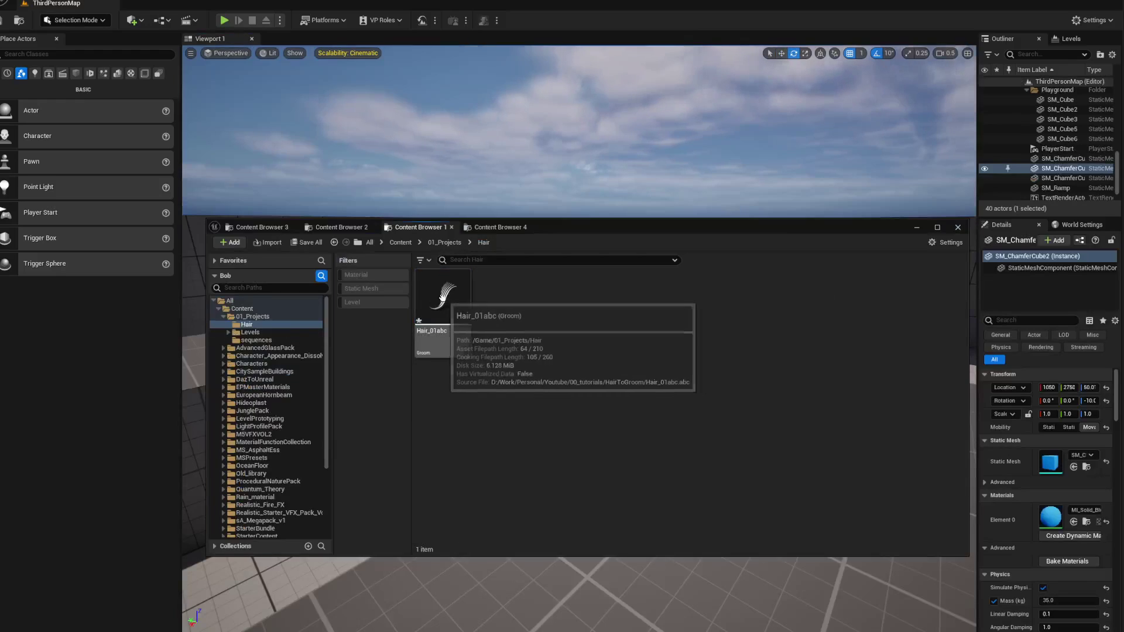
- Open the Hair_01abc groom asset, examine its preview from several angles, and return to the level
{"action": "double_click", "coordinate": [441, 301]}
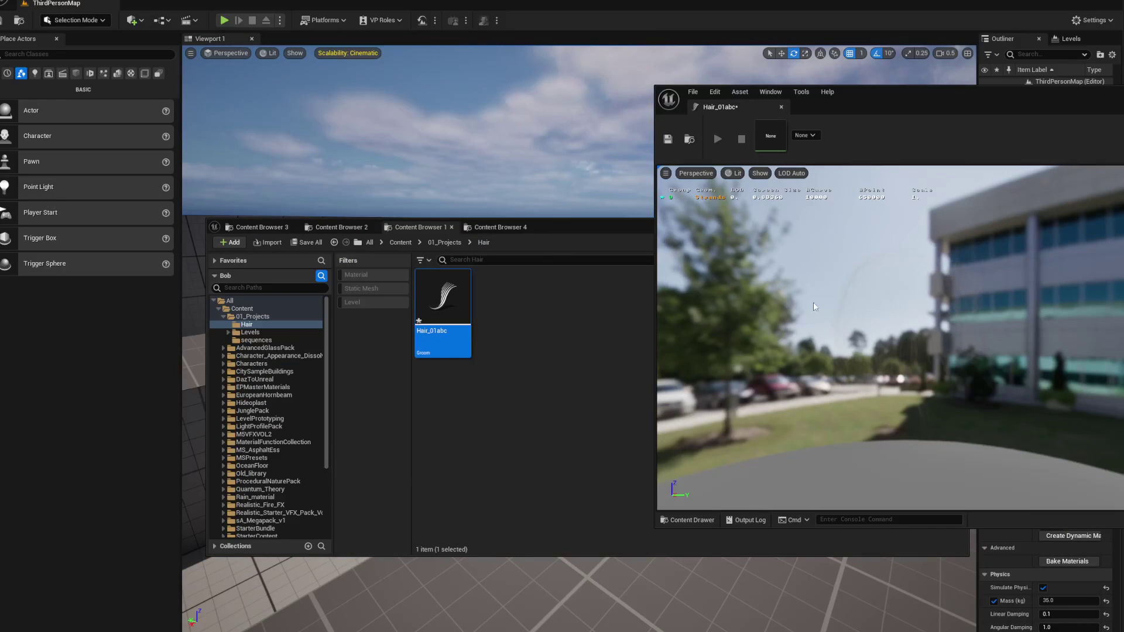
{"action": "left_click_drag", "start_coordinate": [868, 303], "coordinate": [1077, 310]}
{"action": "left_click_drag", "start_coordinate": [784, 306], "coordinate": [899, 335]}
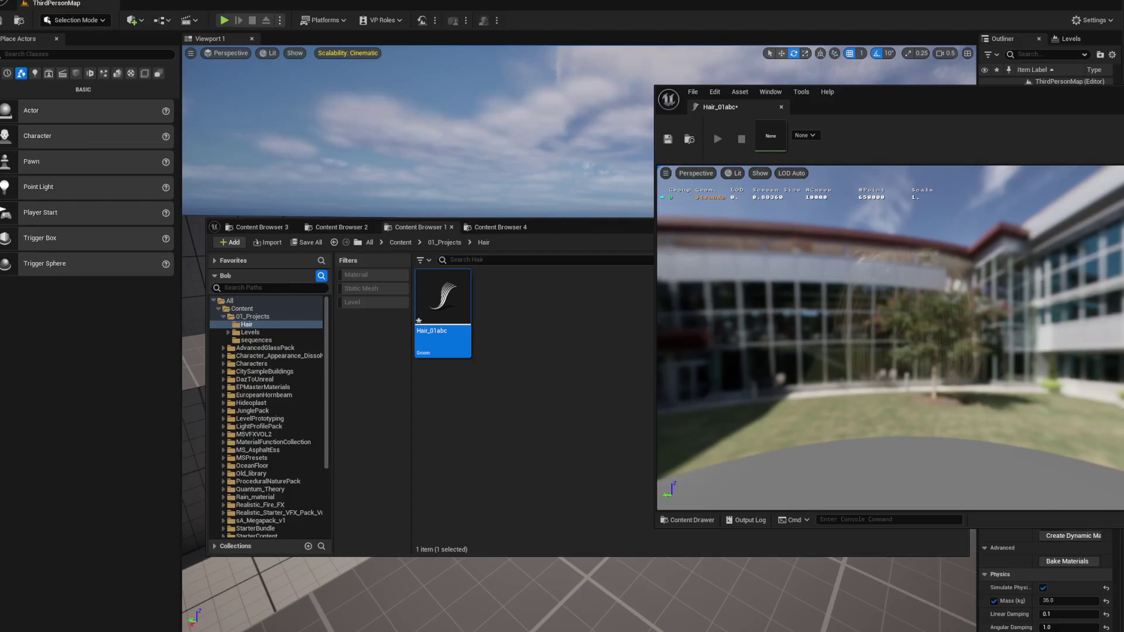
{"action": "key", "text": "alt+Tab"}
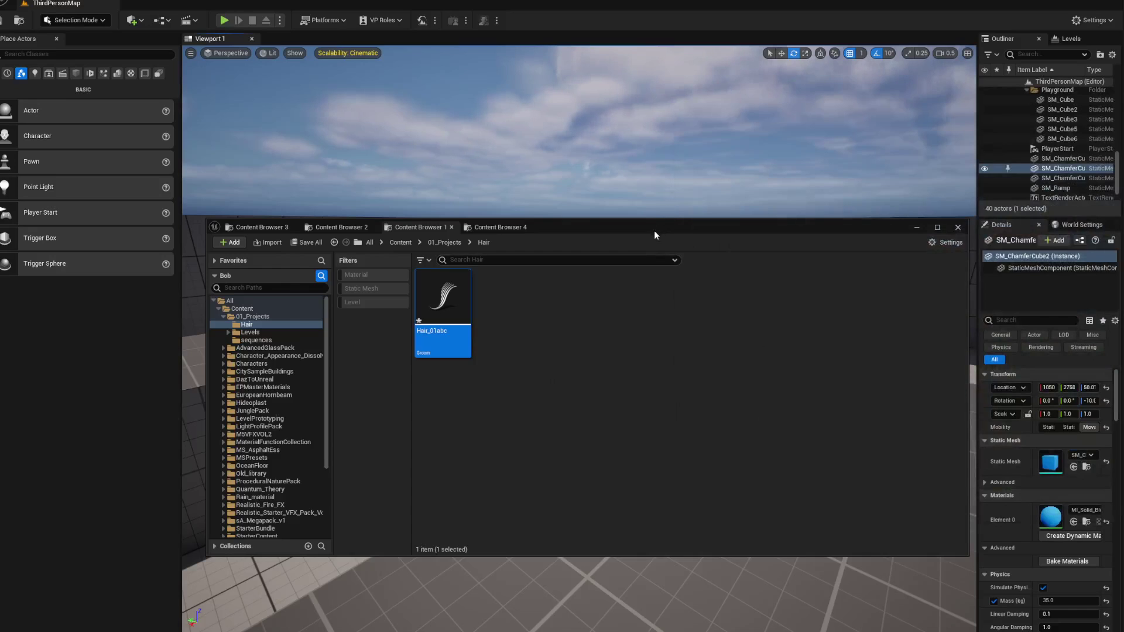
- Place the Hair_01abc groom in the level, frame it, and move the Content Browser out of the way
{"action": "left_click_drag", "start_coordinate": [655, 234], "coordinate": [1114, 85]}
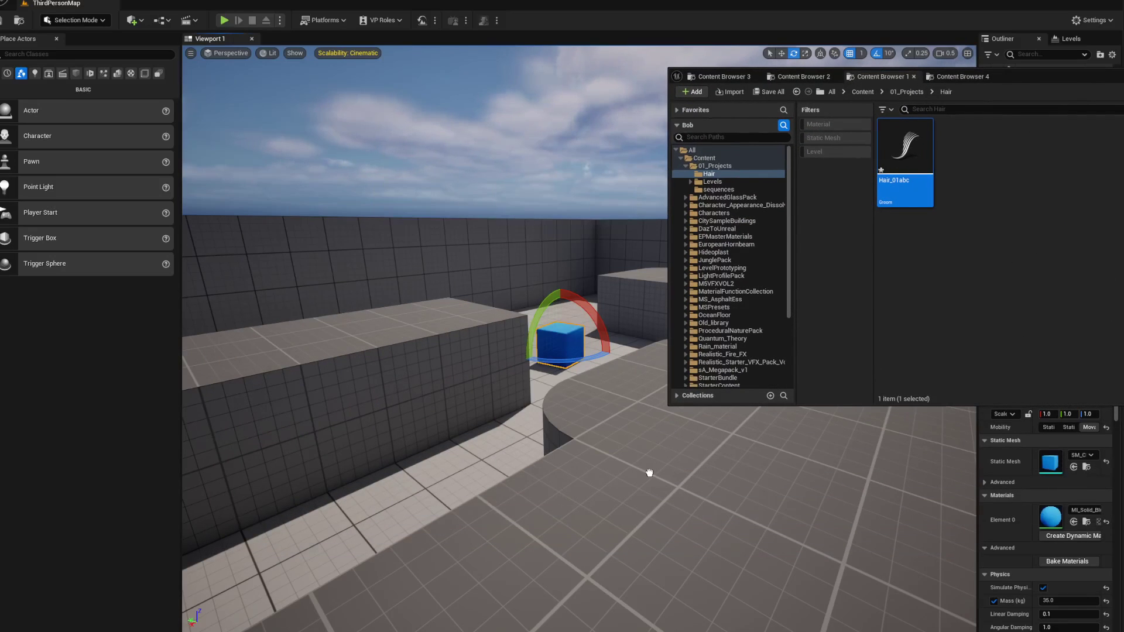
{"action": "left_click_drag", "start_coordinate": [649, 473], "coordinate": [662, 222]}
{"action": "key", "text": "w"}
{"action": "right_click_drag", "start_coordinate": [662, 223], "coordinate": [685, 223]}
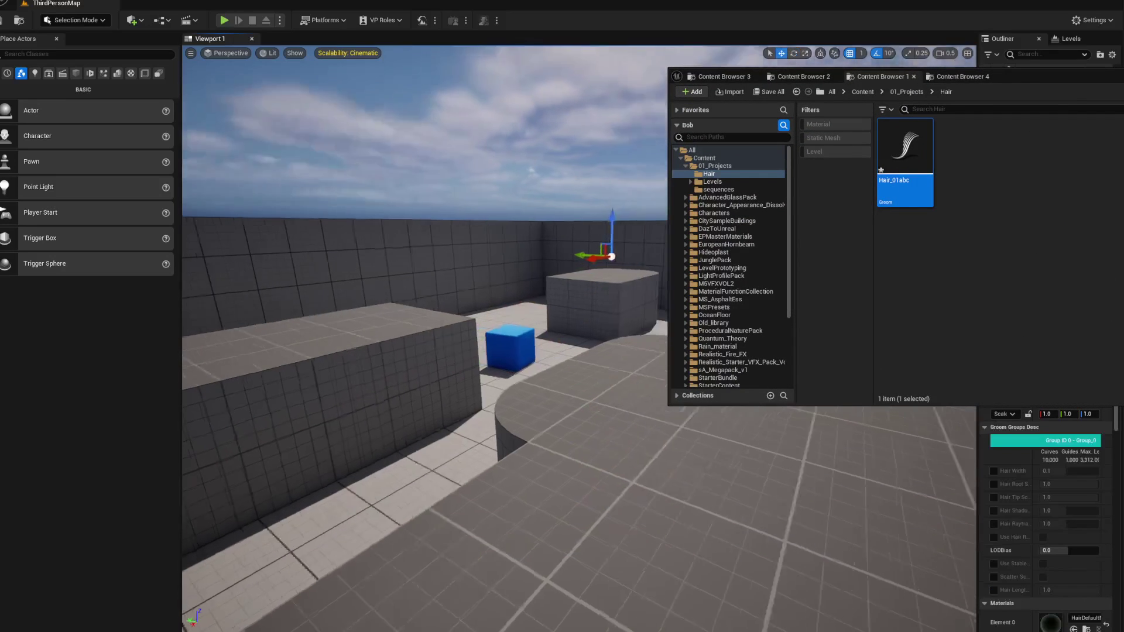
{"action": "right_click_drag", "start_coordinate": [538, 317], "coordinate": [585, 304]}
{"action": "key", "text": "f"}
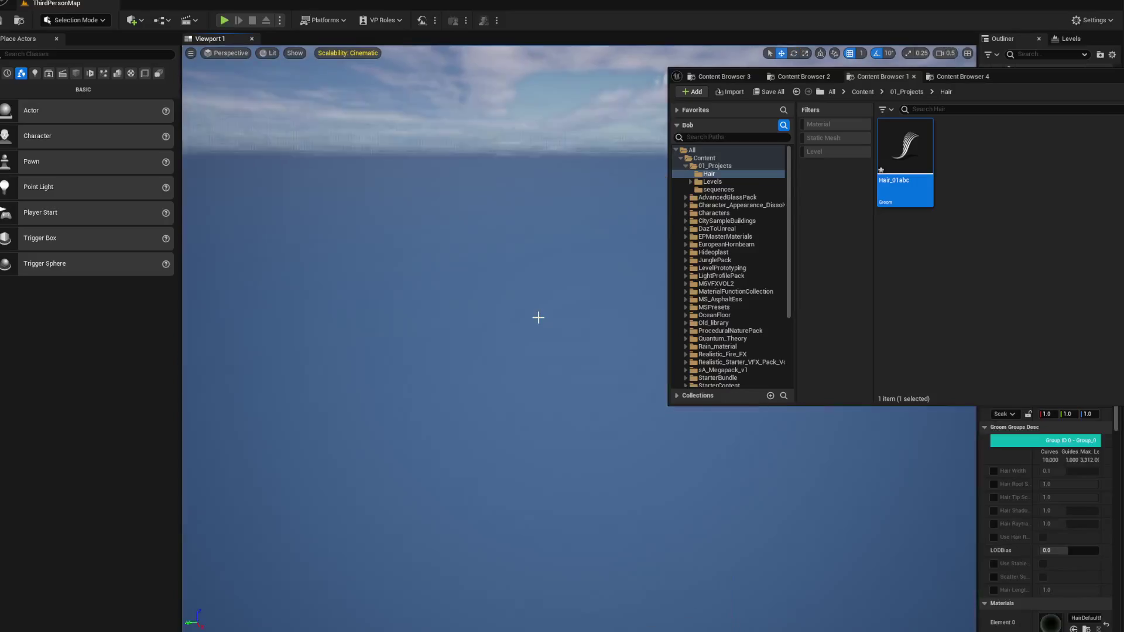
{"action": "right_click_drag", "start_coordinate": [585, 346], "coordinate": [603, 295]}
{"action": "scroll", "coordinate": [580, 310], "scroll_direction": "up", "scroll_amount": 2}
{"action": "left_click_drag", "start_coordinate": [1038, 80], "coordinate": [1123, 80]}
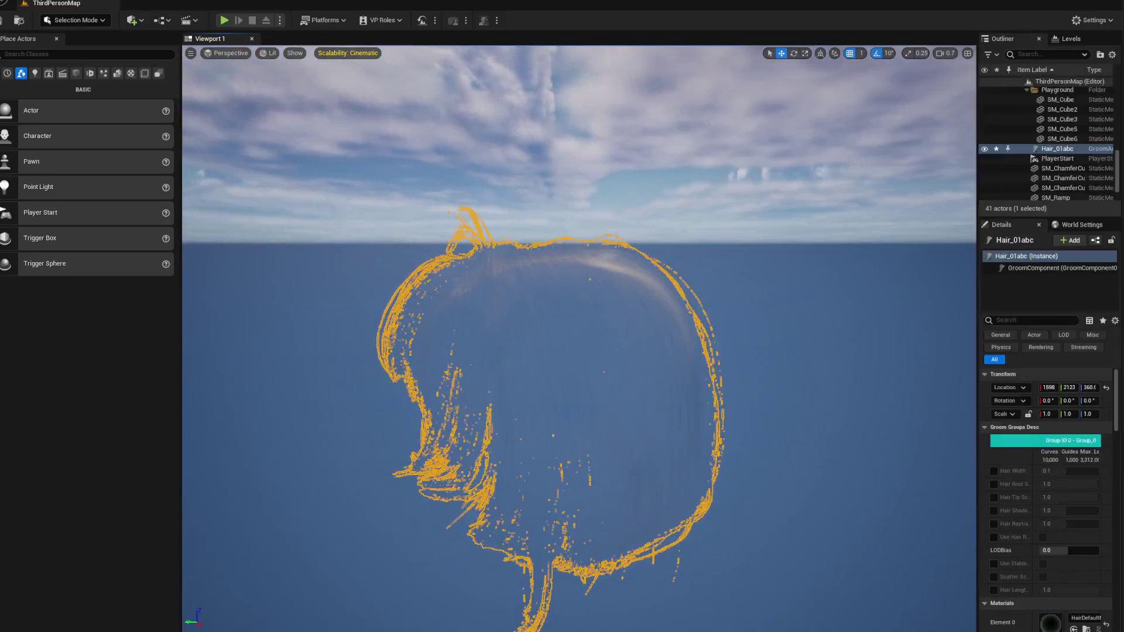
- Enable the groom's Hair Width override and increase it to about 0.32
{"action": "left_click", "coordinate": [993, 471]}
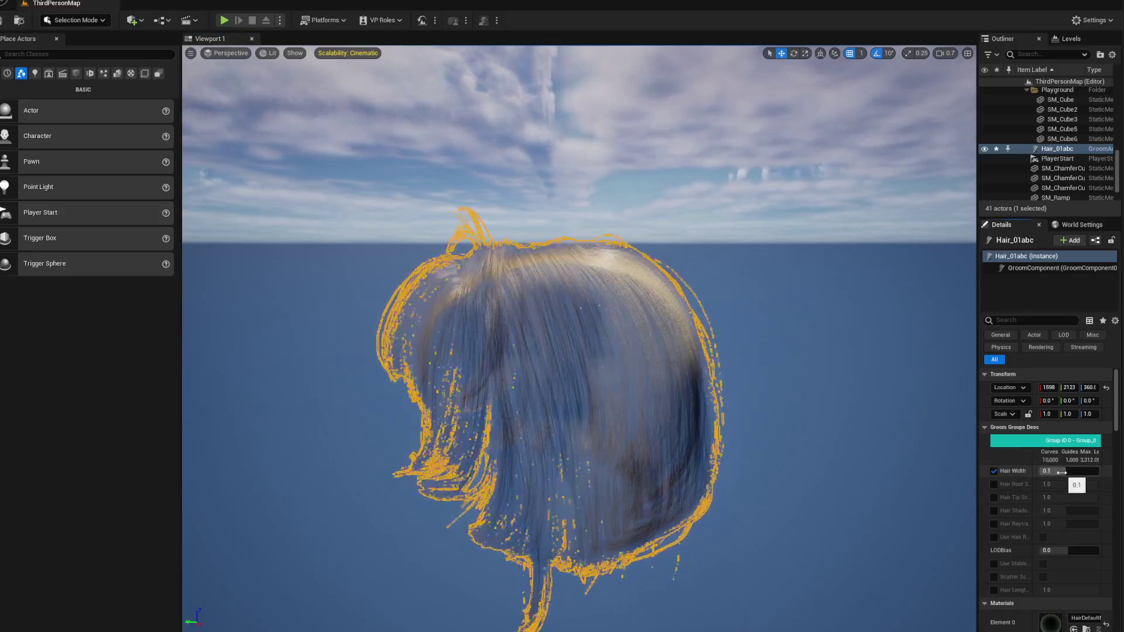
{"action": "left_click_drag", "start_coordinate": [1061, 473], "coordinate": [1083, 472]}
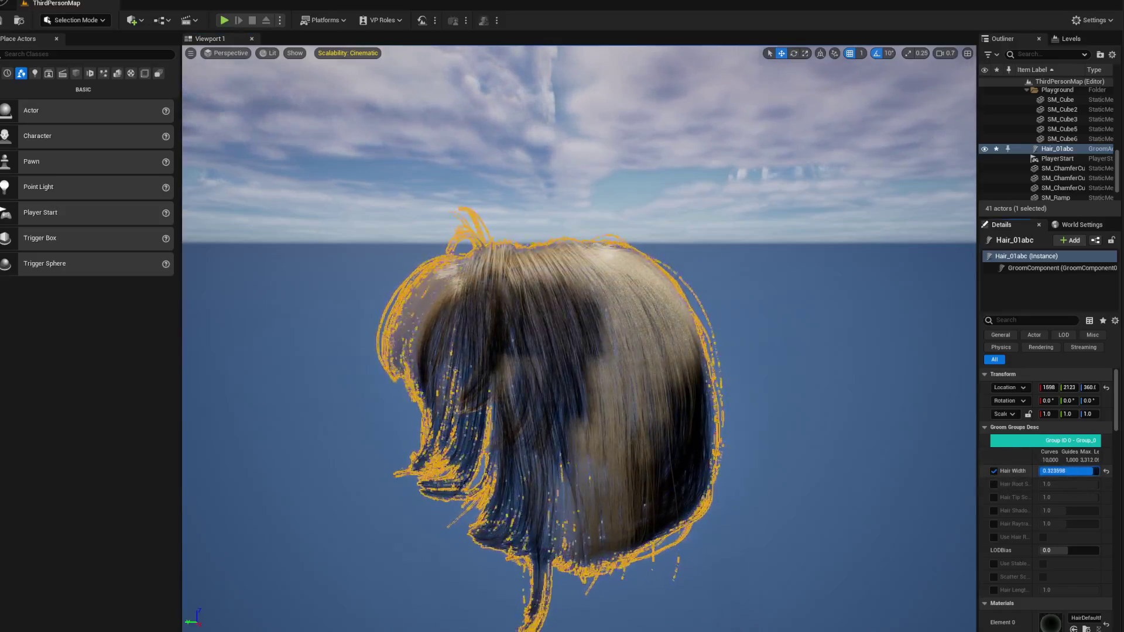
{"action": "right_click_drag", "start_coordinate": [576, 330], "coordinate": [427, 384]}
{"action": "scroll", "coordinate": [497, 371], "scroll_direction": "up", "scroll_amount": 4}
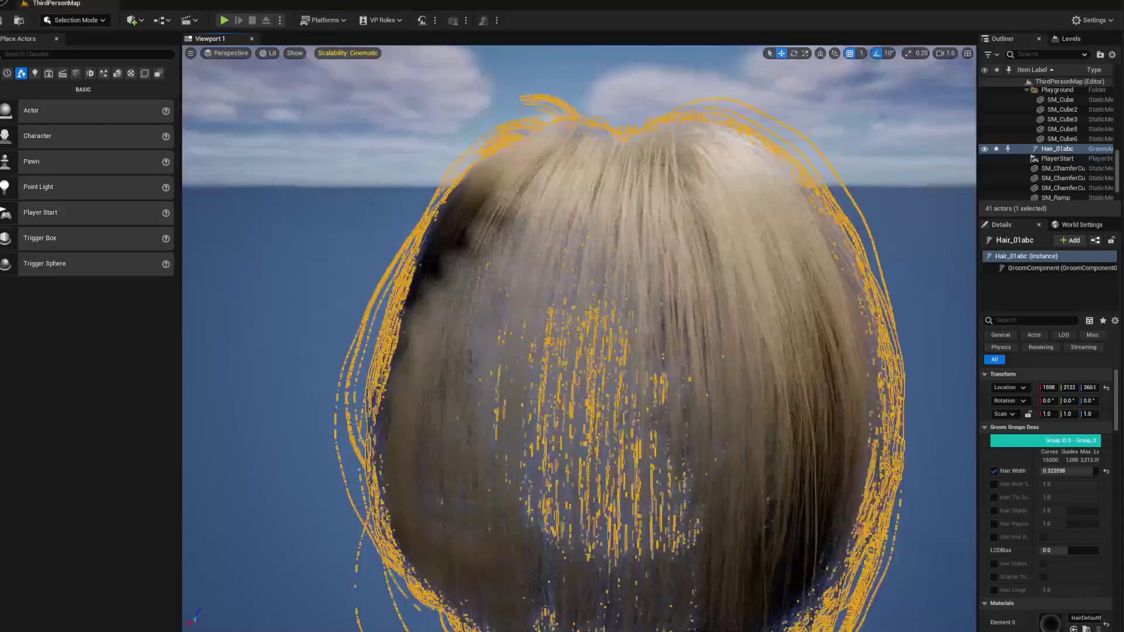
- Move the groom straight down along its vertical axis until it overlaps the level
{"action": "key", "text": "s"}
{"action": "right_click_drag", "start_coordinate": [724, 369], "coordinate": [785, 406]}
{"action": "scroll", "coordinate": [690, 350], "scroll_direction": "up", "scroll_amount": 3}
{"action": "scroll", "coordinate": [731, 368], "scroll_direction": "up", "scroll_amount": 1}
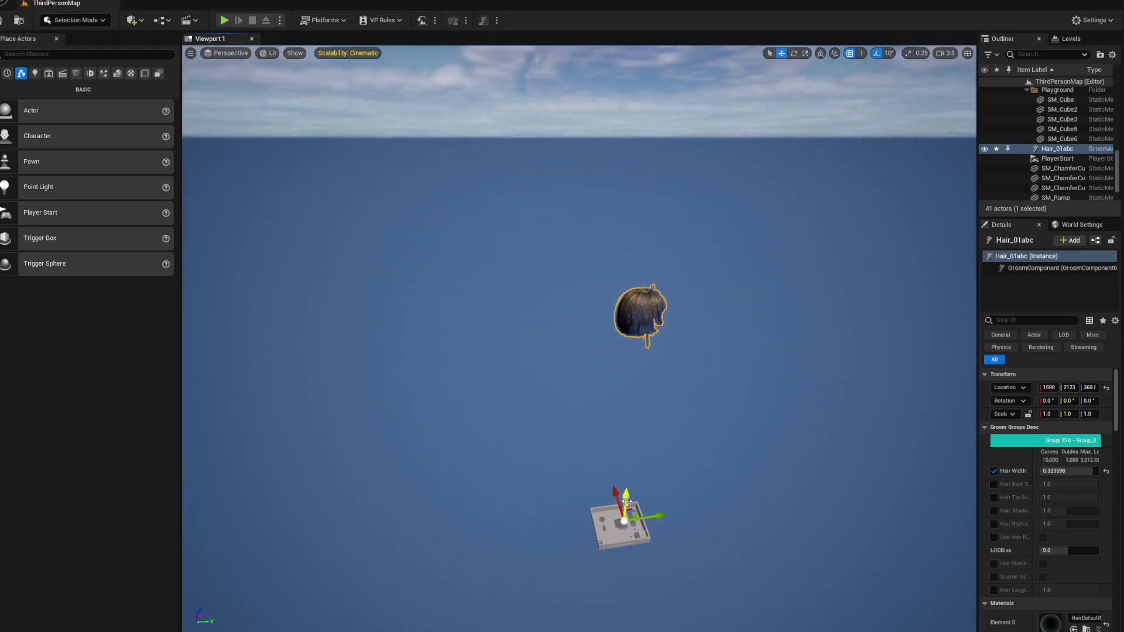
{"action": "left_click_drag", "start_coordinate": [626, 500], "coordinate": [595, 626]}
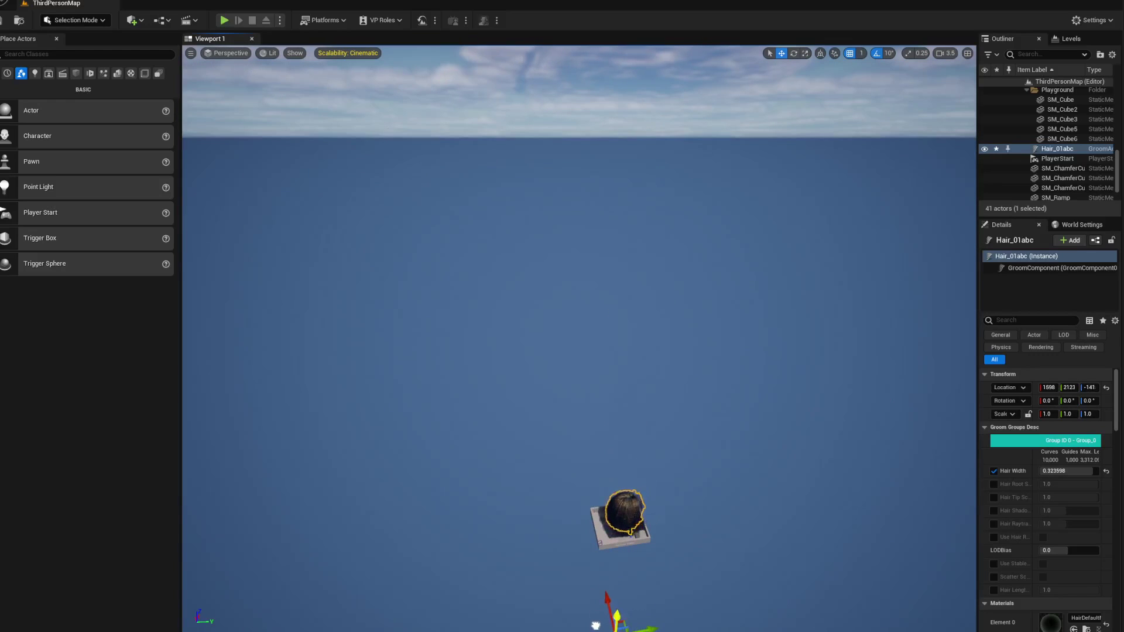
- Set the groom's scale to 0.1 on the X, Y and Z axes
{"action": "scroll", "coordinate": [603, 629], "scroll_direction": "up", "scroll_amount": 2}
{"action": "right_click_drag", "start_coordinate": [595, 626], "coordinate": [639, 631]}
{"action": "right_click_drag", "start_coordinate": [916, 451], "coordinate": [936, 451]}
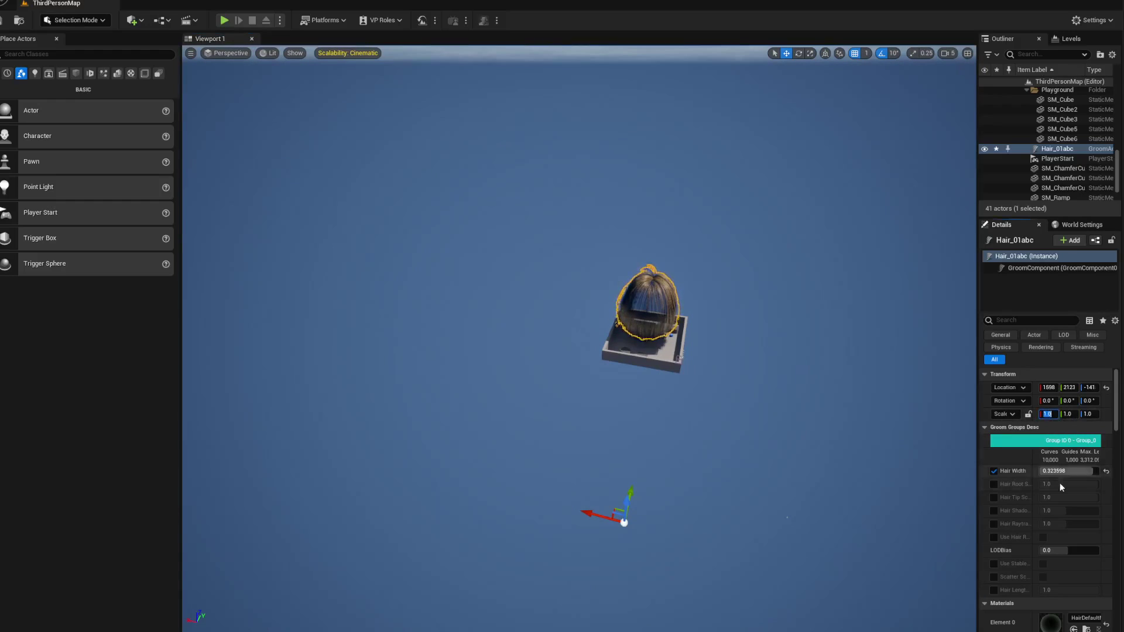
{"action": "type", "text": "0.1"}
{"action": "key", "text": "Tab"}
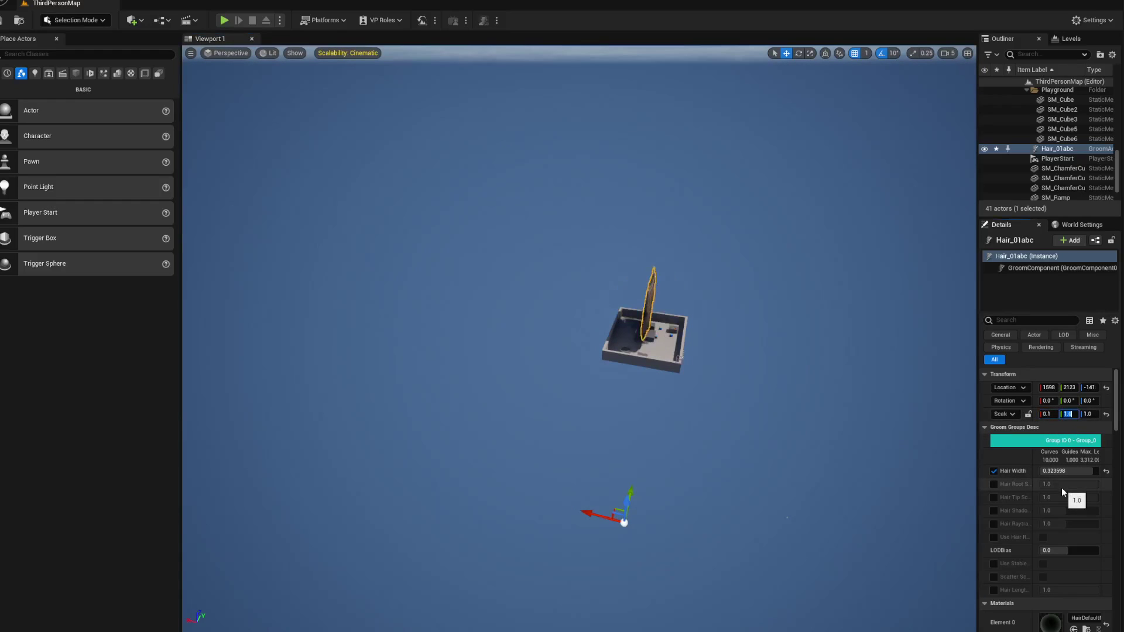
{"action": "type", "text": "0.1"}
{"action": "key", "text": "Tab"}
{"action": "type", "text": "0.1"}
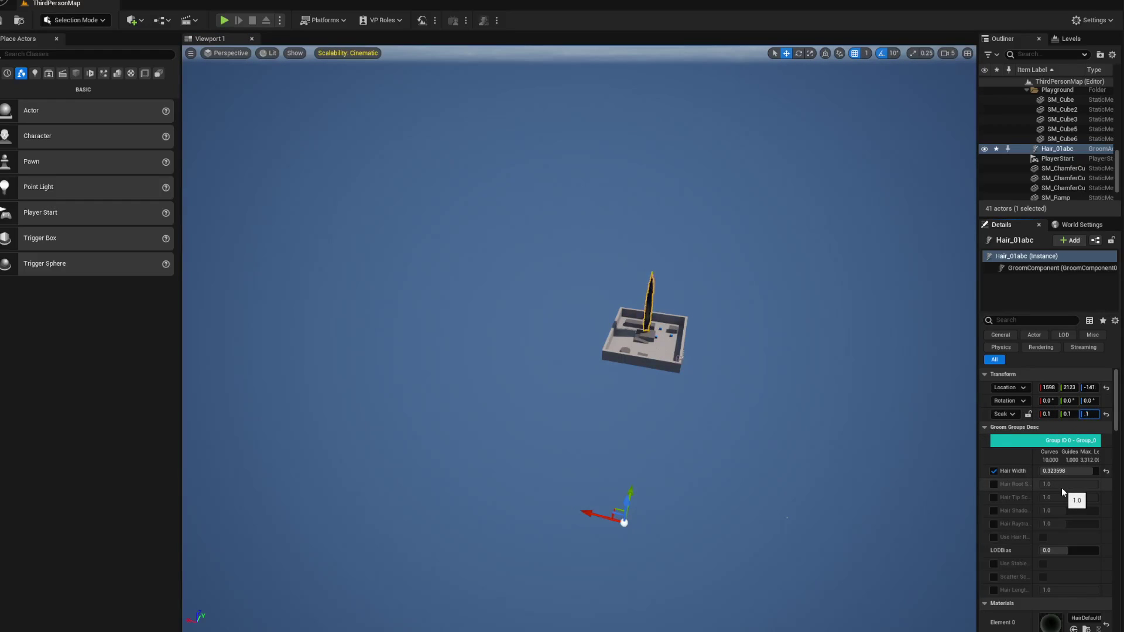
{"action": "key", "text": "Return"}
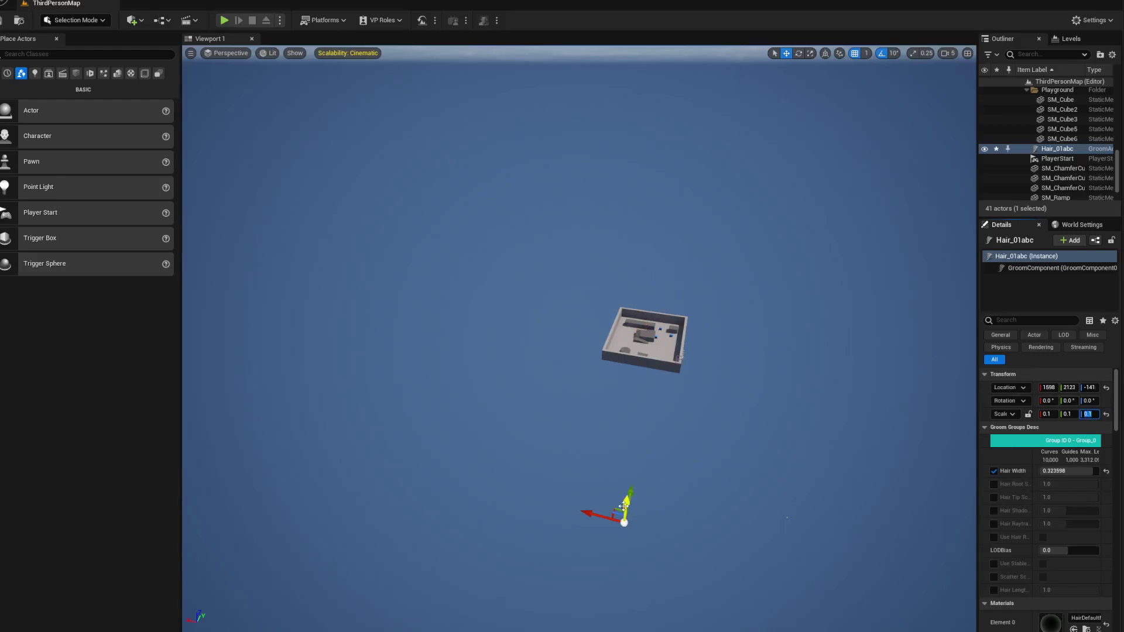
- Raise the scaled groom vertically so it floats just above the walled level
{"action": "left_click_drag", "start_coordinate": [623, 506], "coordinate": [632, 457]}
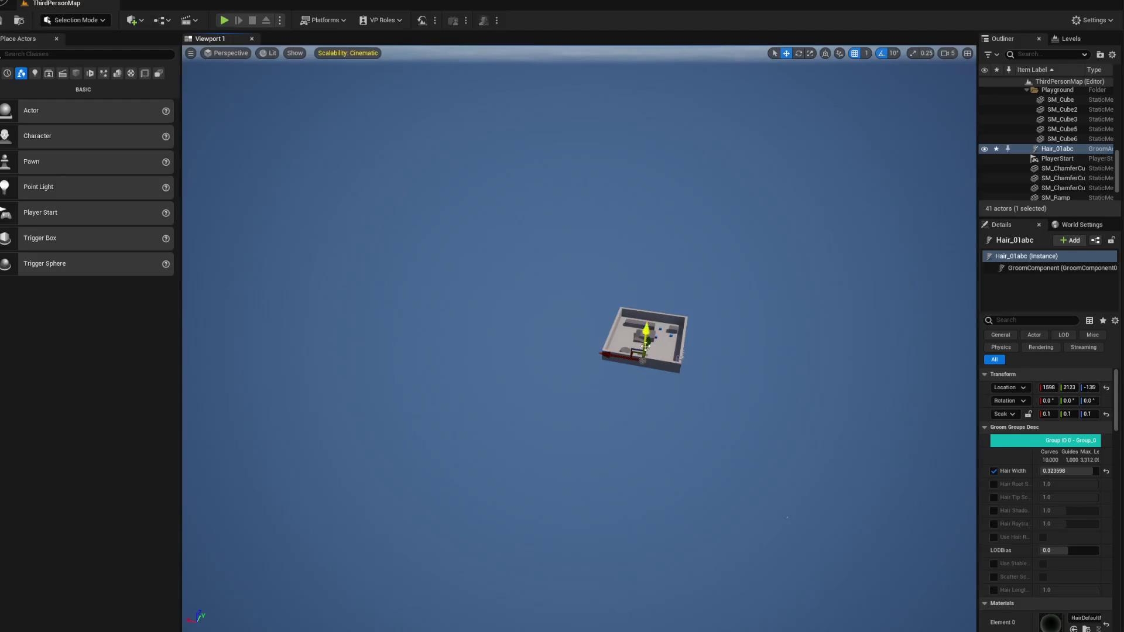
{"action": "key", "text": "f"}
{"action": "scroll", "coordinate": [646, 396], "scroll_direction": "down", "scroll_amount": 10}
{"action": "left_click_drag", "start_coordinate": [650, 464], "coordinate": [316, 275], "text": "alt"}
{"action": "scroll", "coordinate": [316, 275], "scroll_direction": "up", "scroll_amount": 1}
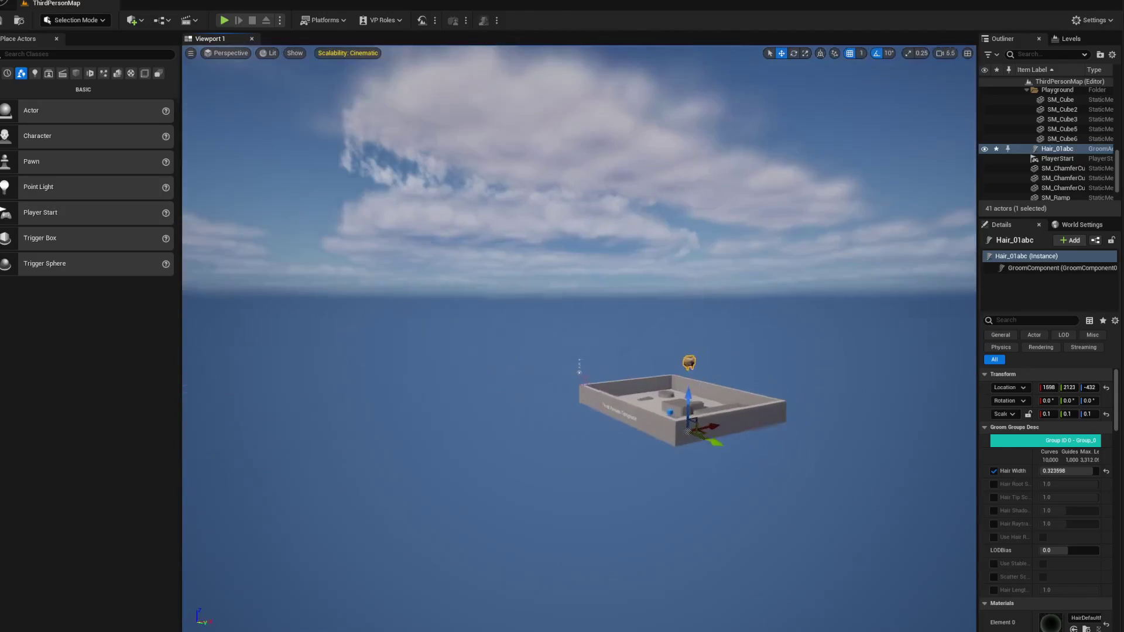
- Approach the scaled groom above the level and examine its overall shape from the front and side
{"action": "key", "text": "w"}
{"action": "right_click_drag", "start_coordinate": [580, 338], "coordinate": [532, 369]}
{"action": "scroll", "coordinate": [580, 338], "scroll_direction": "down", "scroll_amount": 10}
{"action": "key", "text": "a"}
{"action": "key", "text": "w"}
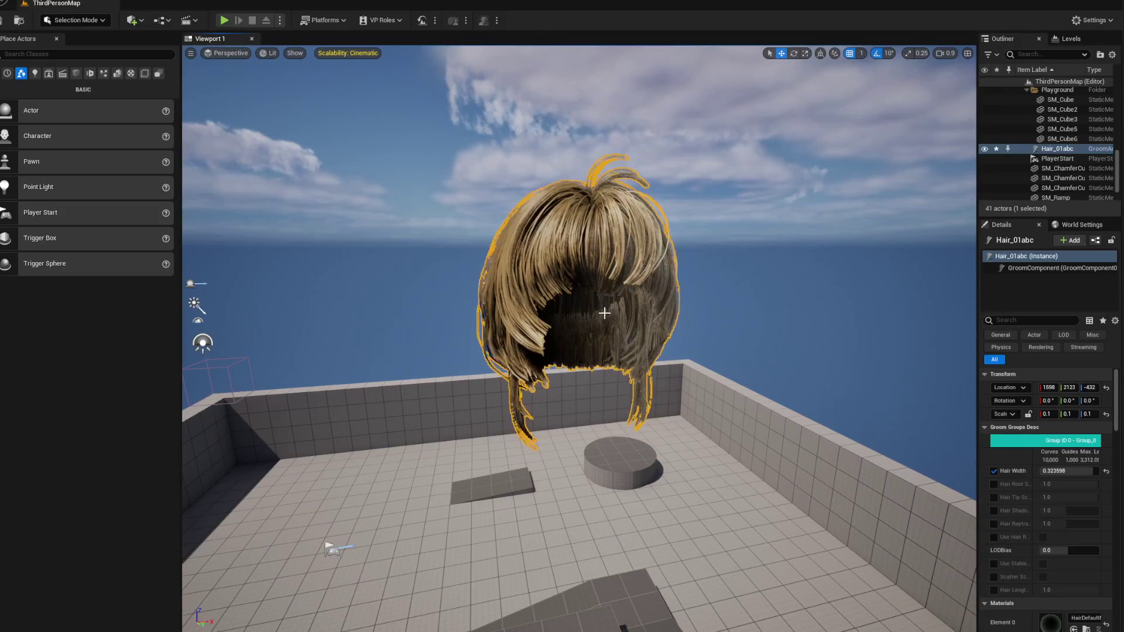
{"action": "key", "text": "d"}
{"action": "right_click_drag", "start_coordinate": [592, 353], "coordinate": [547, 369]}
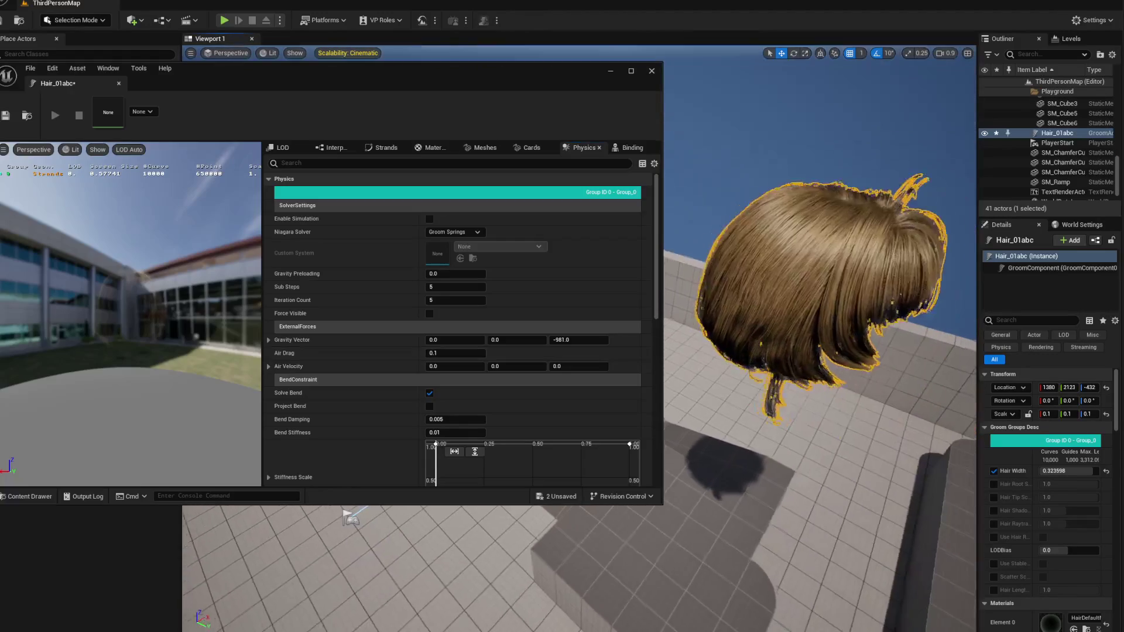
- Examine the groom's strands up close from several sides in the level, and close the groom asset editor
{"action": "key", "text": "w"}
{"action": "right_click_drag", "start_coordinate": [819, 316], "coordinate": [749, 257]}
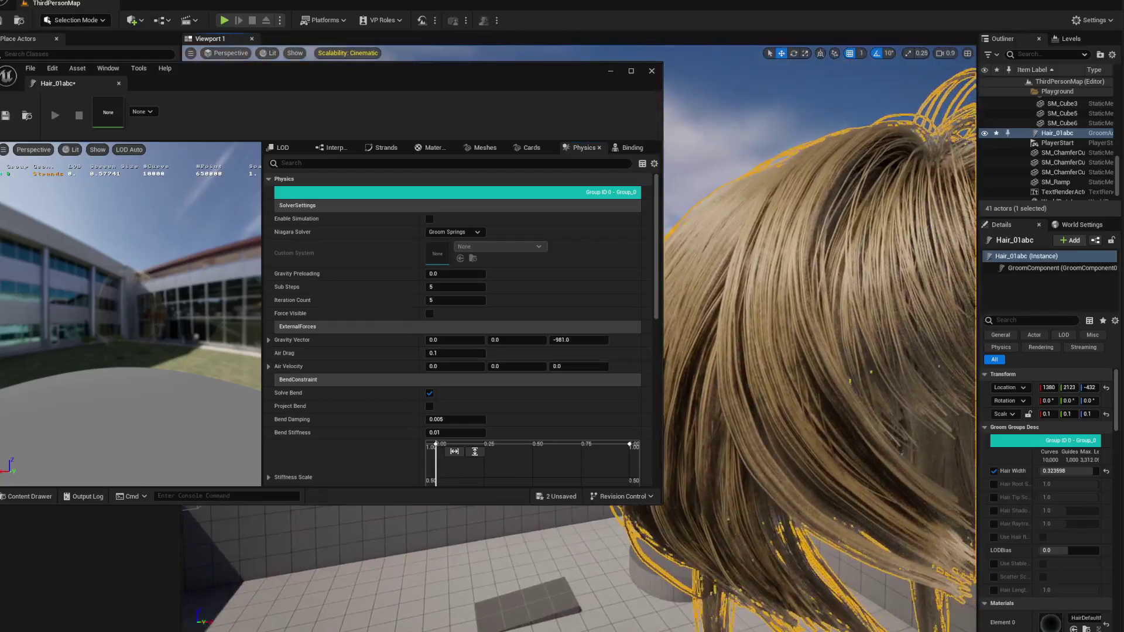
{"action": "key", "text": "d"}
{"action": "right_click_drag", "start_coordinate": [913, 304], "coordinate": [847, 309]}
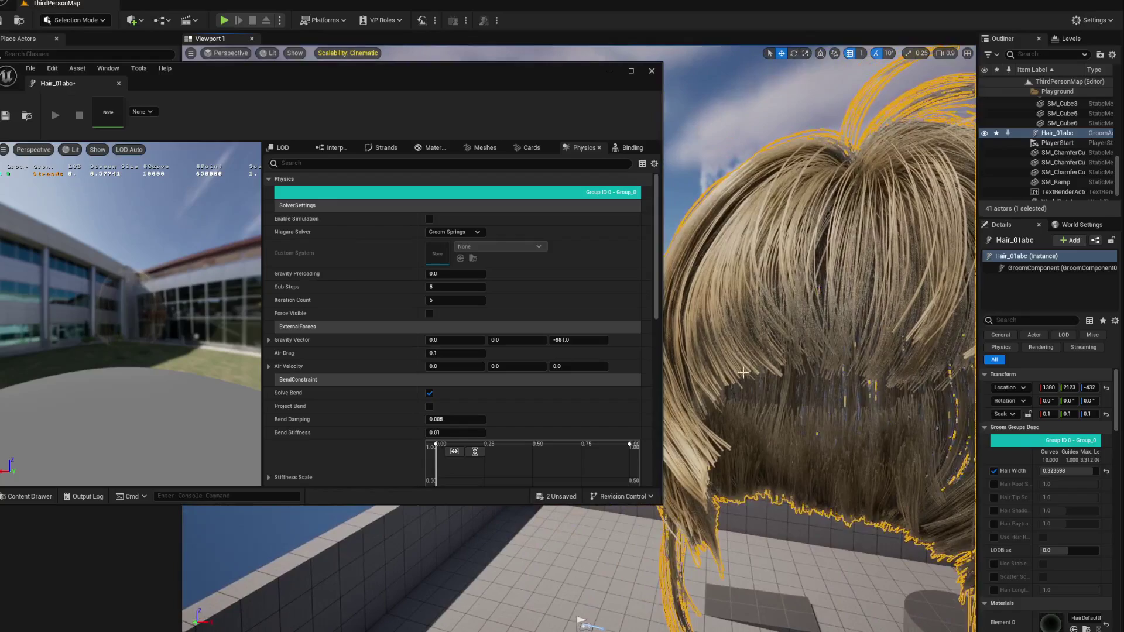
{"action": "key", "text": "s"}
{"action": "right_click_drag", "start_coordinate": [742, 372], "coordinate": [615, 369]}
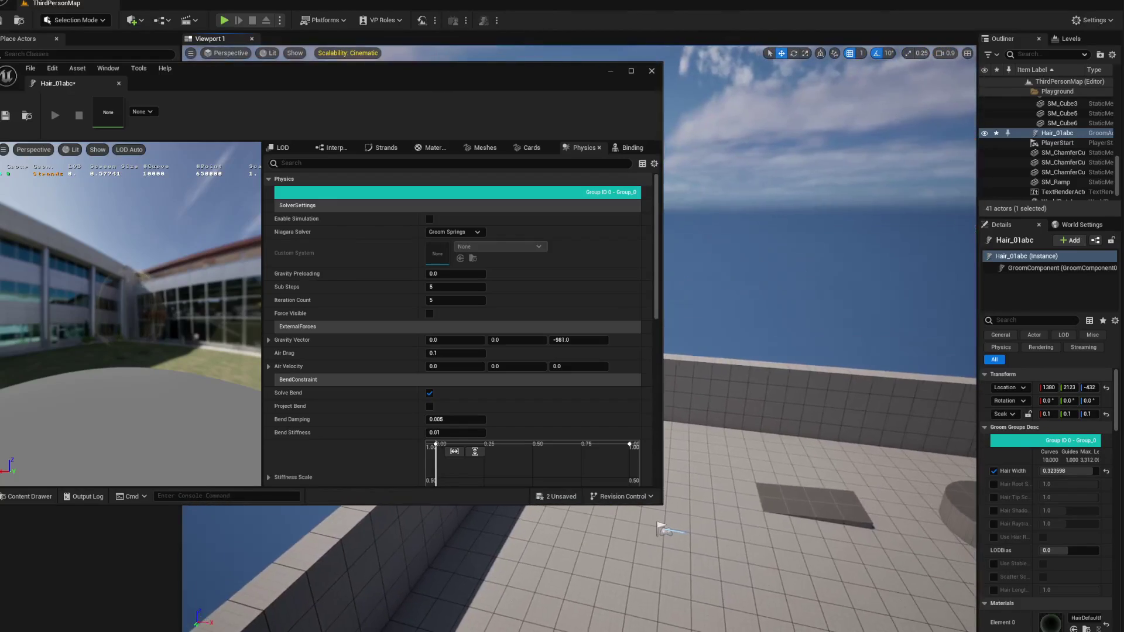
{"action": "right_click_drag", "start_coordinate": [774, 290], "coordinate": [772, 316]}
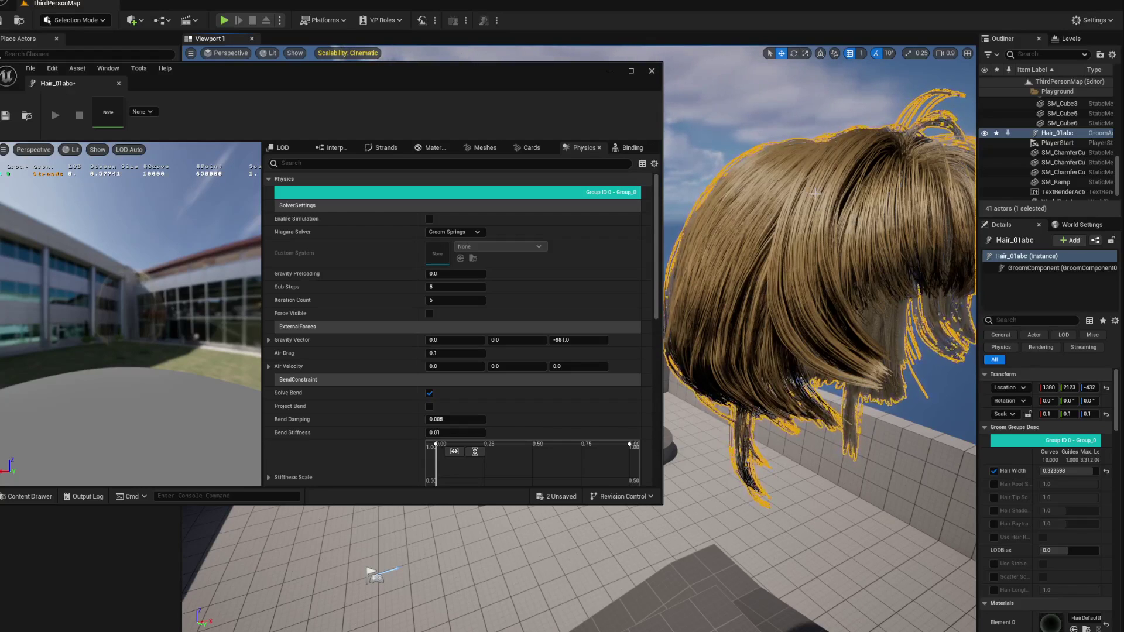
{"action": "left_click", "coordinate": [651, 71]}
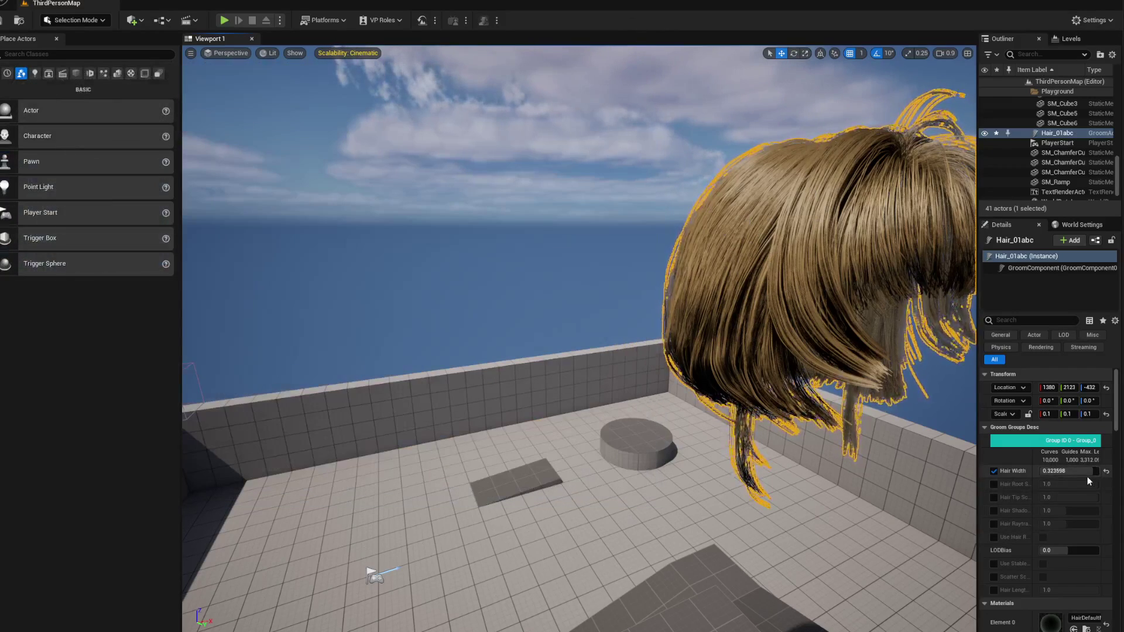
- Set the groom's hair width to about 0.123, enabling the root scale override at 1.0 and a tip scale of about 0.61
{"action": "left_click_drag", "start_coordinate": [1065, 470], "coordinate": [1040, 470]}
{"action": "left_click", "coordinate": [993, 484]}
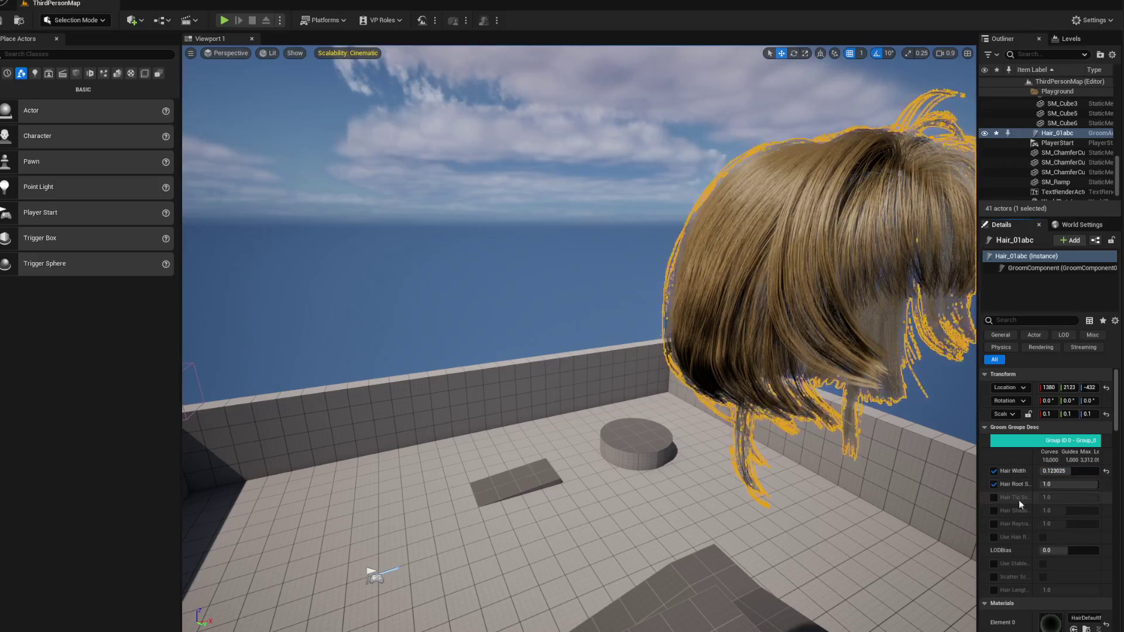
{"action": "left_click", "coordinate": [993, 498]}
{"action": "left_click_drag", "start_coordinate": [1053, 498], "coordinate": [982, 528]}
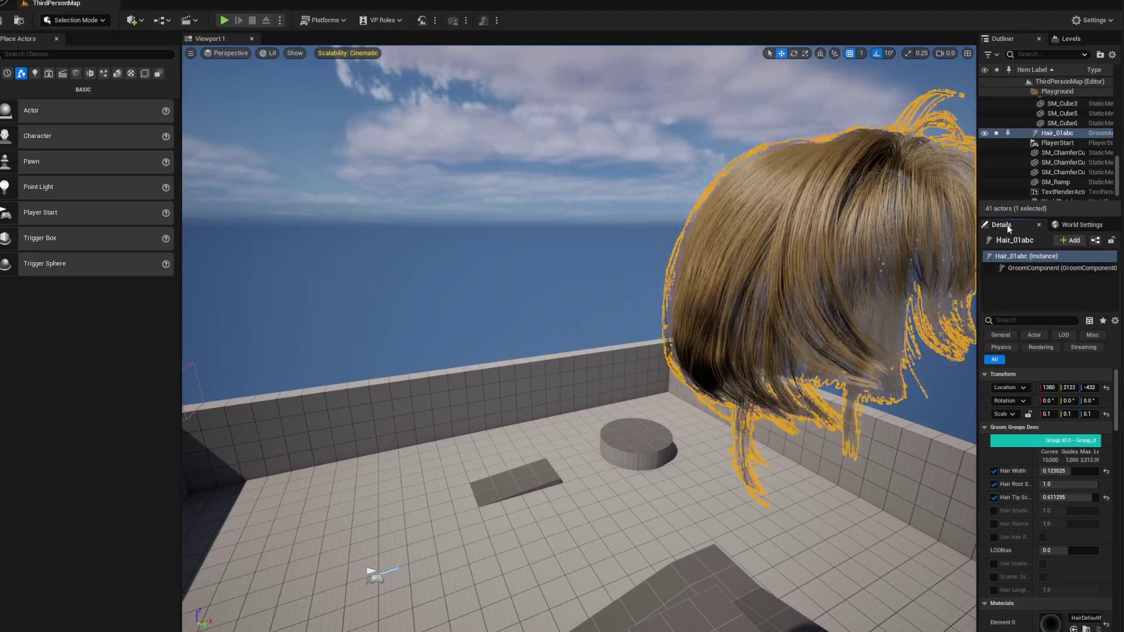
- Override the groom's hair shadow density at about 4.15 and its hair raytracing radius scale at about 1.49
{"action": "left_click", "coordinate": [993, 511]}
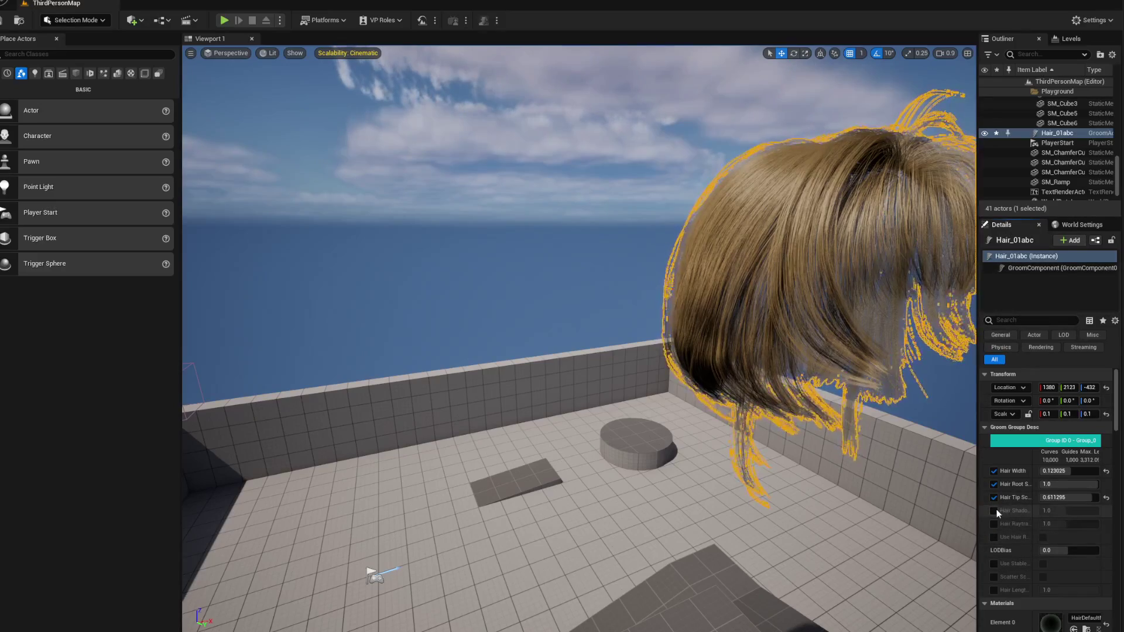
{"action": "mouse_move", "coordinate": [1069, 510]}
{"action": "left_mouse_down"}
{"action": "mouse_move", "coordinate": [1089, 510]}
{"action": "mouse_move", "coordinate": [1077, 523]}
{"action": "left_mouse_up"}
{"action": "left_click", "coordinate": [993, 524]}
- Enable stable rasterization and a hair length scale of 1.0 for the groom, with the raytracing geometry override switched off
{"action": "left_click", "coordinate": [993, 537]}
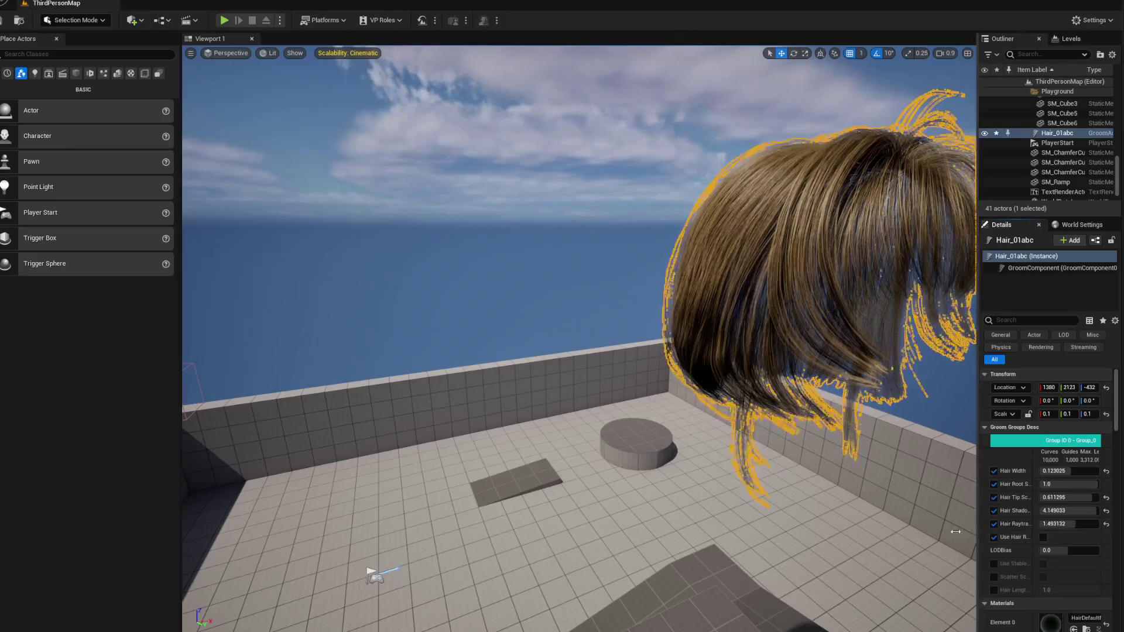
{"action": "left_click_drag", "start_coordinate": [955, 531], "coordinate": [802, 530]}
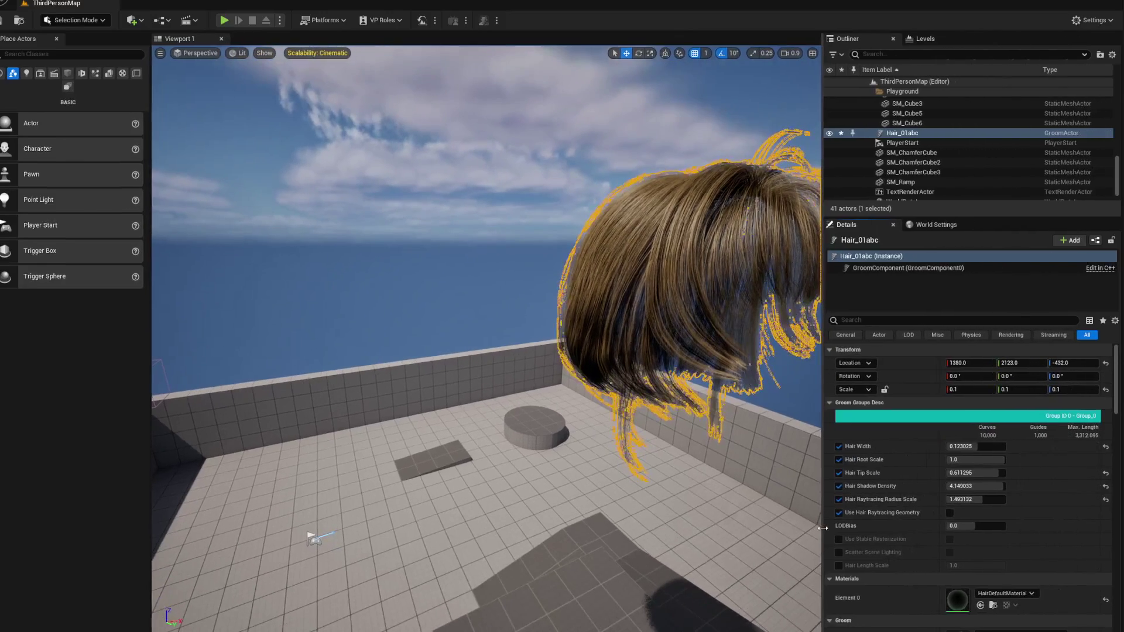
{"action": "left_click", "coordinate": [949, 513]}
{"action": "left_click", "coordinate": [949, 513]}
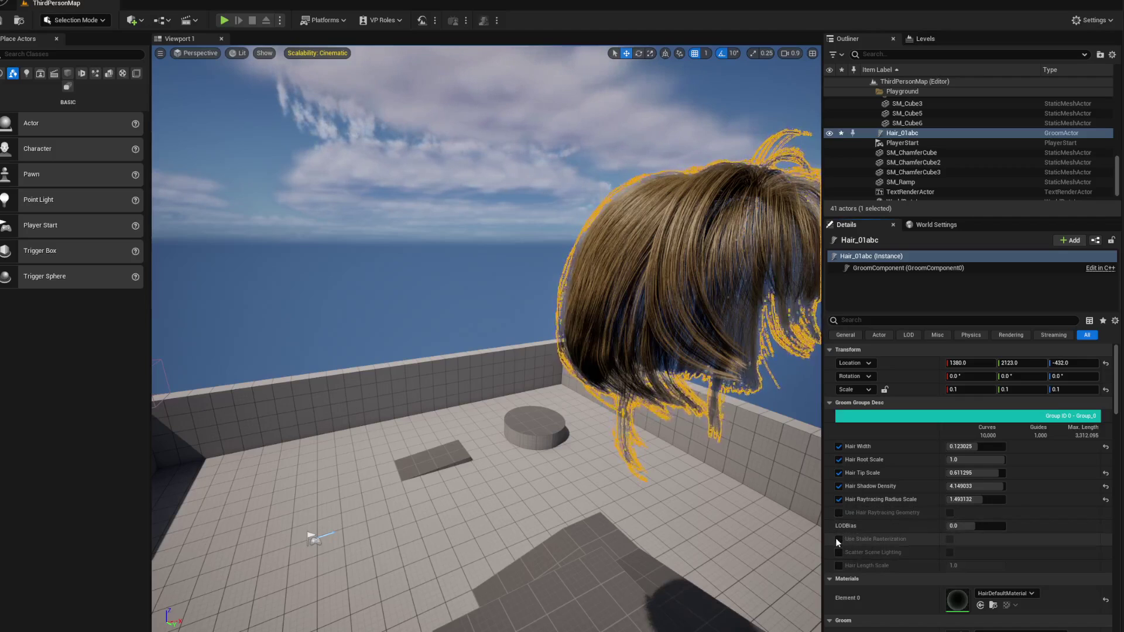
{"action": "left_click", "coordinate": [950, 539]}
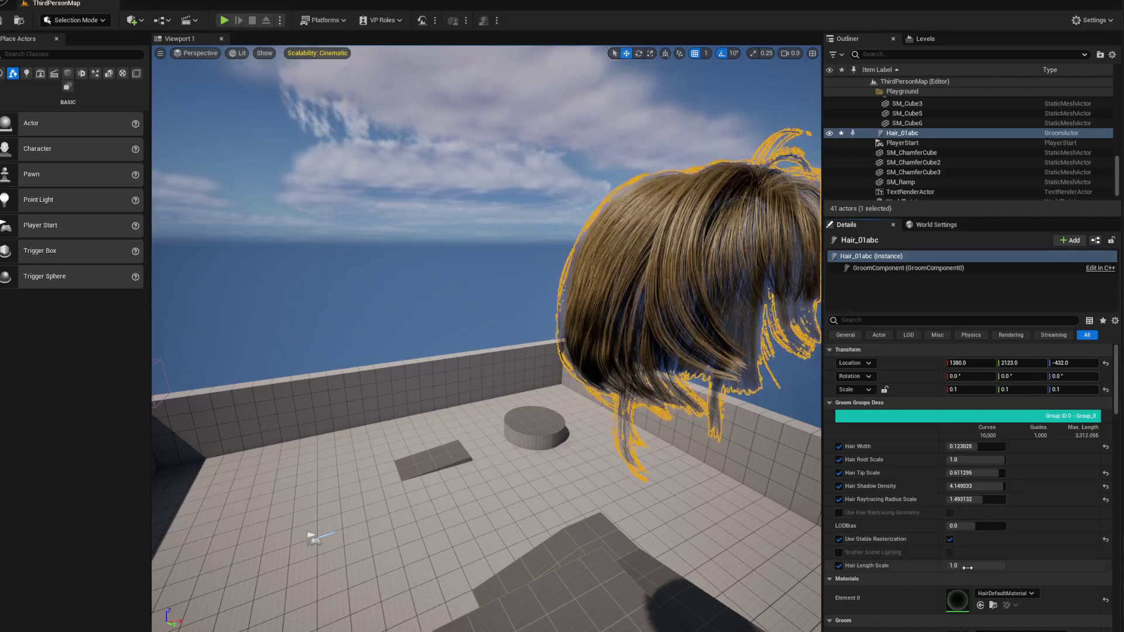
{"action": "left_click_drag", "start_coordinate": [968, 568], "coordinate": [995, 568]}
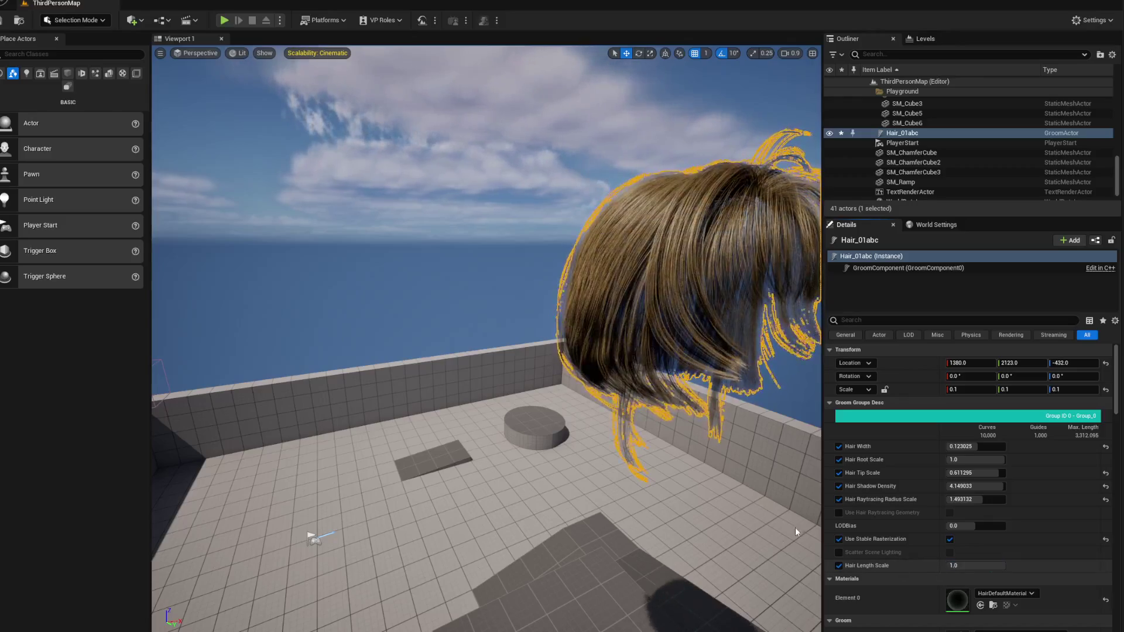
- Examine the groom's thinned strands up close from the front and the back without the selection outline
{"action": "key", "text": "d"}
{"action": "right_click_drag", "start_coordinate": [699, 492], "coordinate": [731, 465]}
{"action": "key", "text": "w"}
{"action": "scroll", "coordinate": [726, 468], "scroll_direction": "down", "scroll_amount": 4}
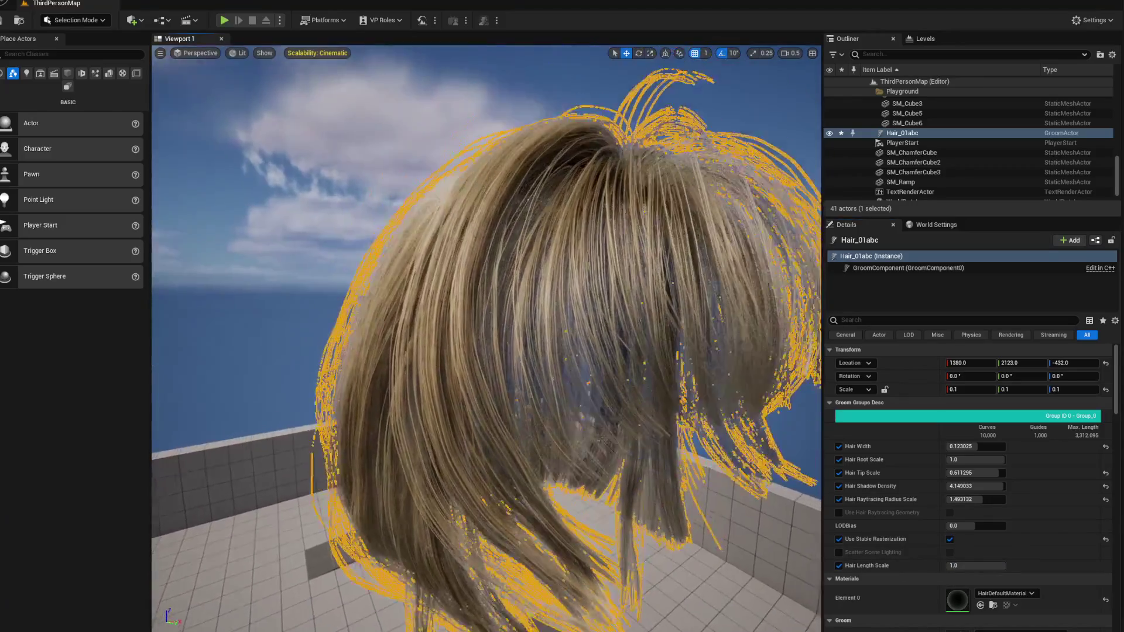
{"action": "key", "text": "a"}
{"action": "scroll", "coordinate": [709, 141], "scroll_direction": "down", "scroll_amount": 3}
{"action": "right_click_drag", "start_coordinate": [571, 139], "coordinate": [743, 138]}
{"action": "left_click", "coordinate": [688, 139]}
{"action": "key", "text": "a"}
{"action": "scroll", "coordinate": [717, 140], "scroll_direction": "up", "scroll_amount": 1}
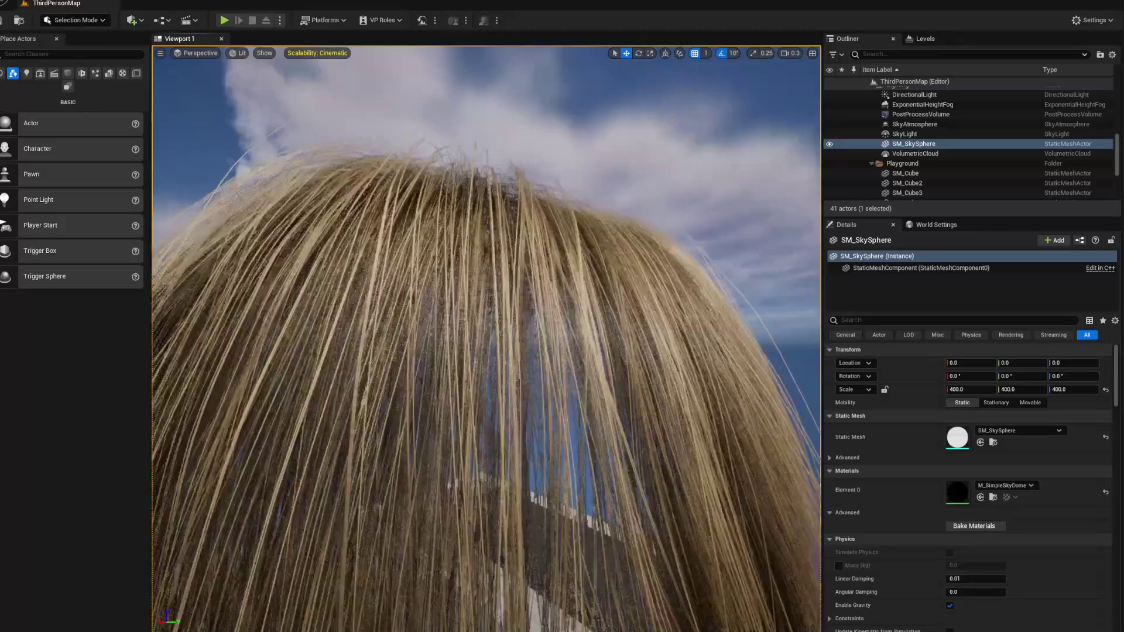
{"action": "right_click_drag", "start_coordinate": [665, 149], "coordinate": [661, 151]}
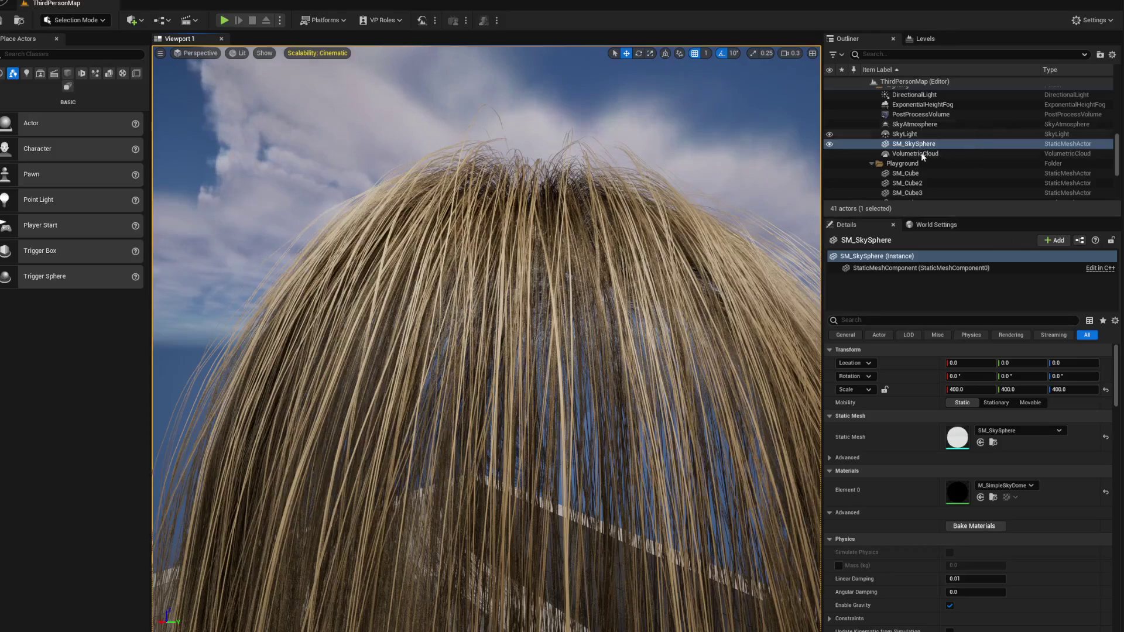
{"action": "key", "text": "s"}
{"action": "scroll", "coordinate": [625, 281], "scroll_direction": "up", "scroll_amount": 2}
{"action": "right_click_drag", "start_coordinate": [636, 331], "coordinate": [614, 229]}
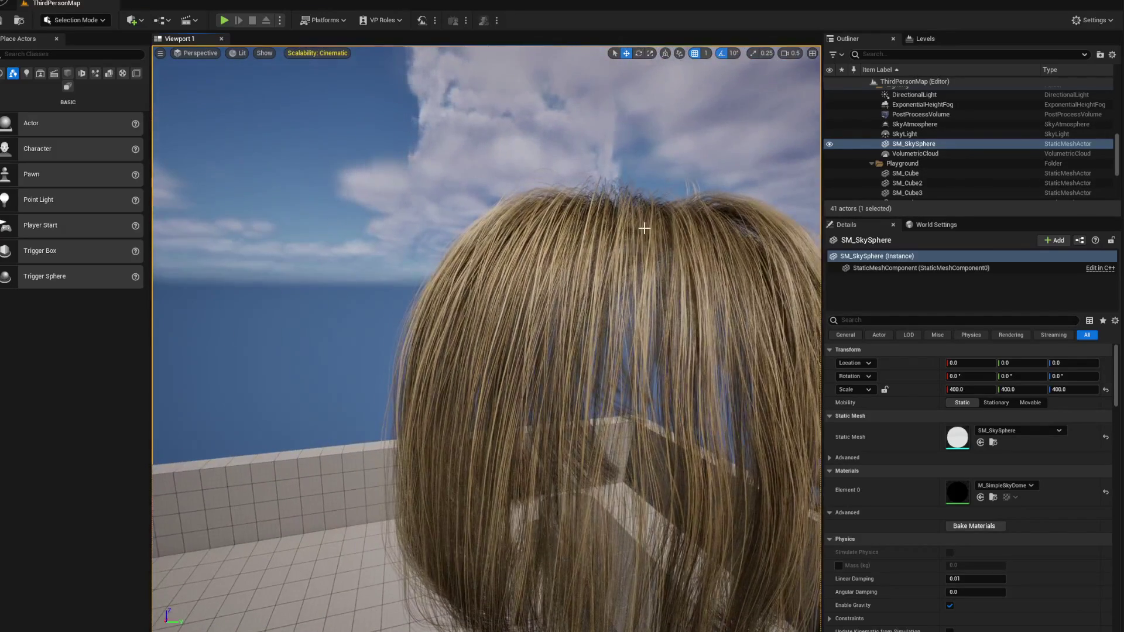
- Set the Hair_01abc groom's hair width to about 0.247, tip scale to about 0.74 and shadow density to about 1.80
{"action": "scroll", "coordinate": [1002, 142], "scroll_direction": "down", "scroll_amount": 3}
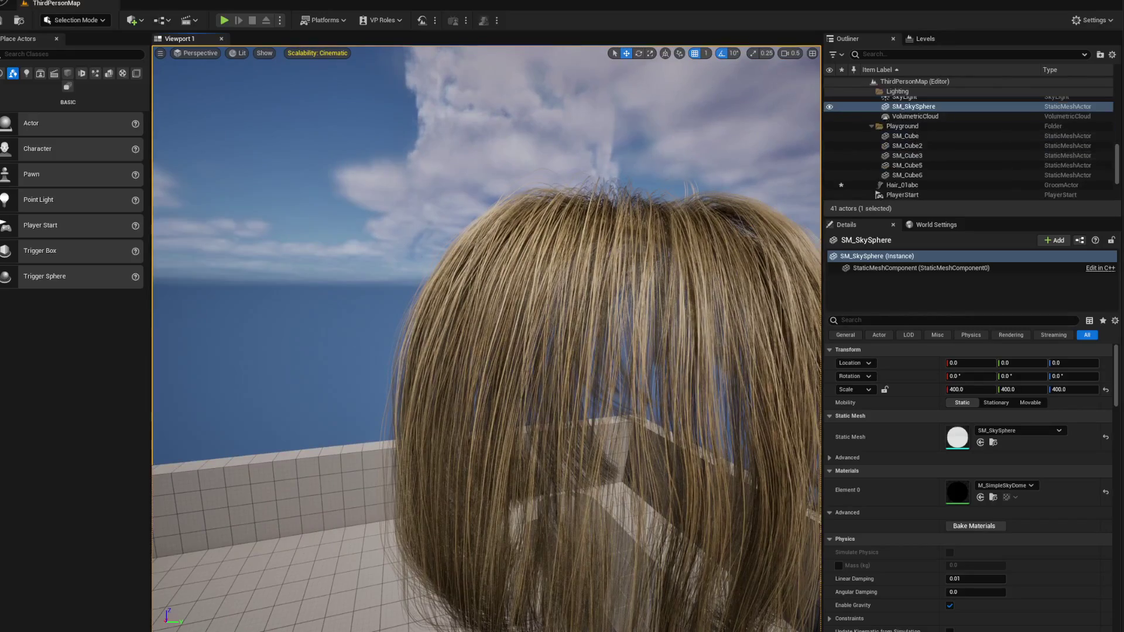
{"action": "left_click", "coordinate": [901, 185]}
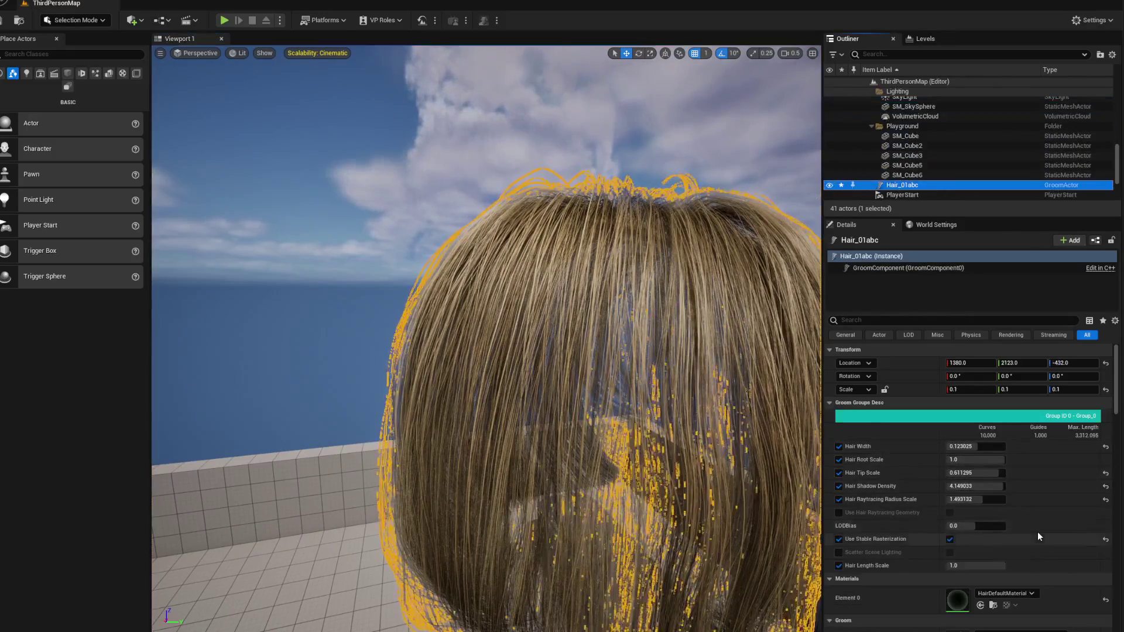
{"action": "left_click_drag", "start_coordinate": [974, 447], "coordinate": [996, 447]}
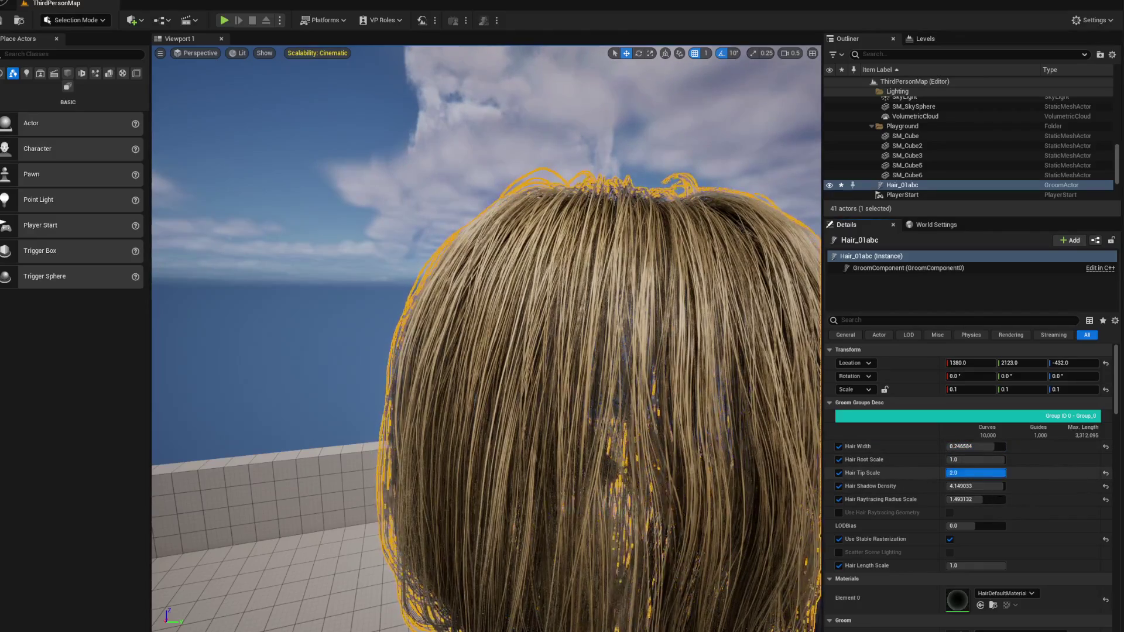
{"action": "mouse_move", "coordinate": [974, 473]}
{"action": "left_mouse_down"}
{"action": "mouse_move", "coordinate": [993, 485]}
{"action": "mouse_move", "coordinate": [958, 486]}
{"action": "mouse_move", "coordinate": [987, 486]}
{"action": "left_mouse_up"}
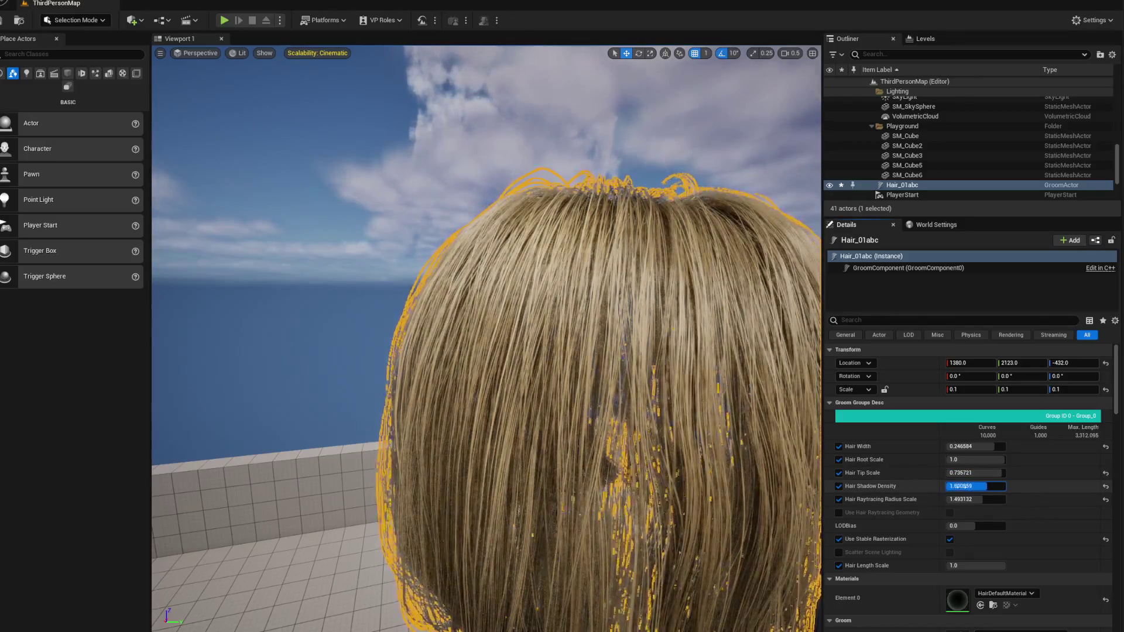
- Examine the thickened groom from the front and the side without its selection outline
{"action": "right_click_drag", "start_coordinate": [486, 338], "coordinate": [386, 325]}
{"action": "scroll", "coordinate": [486, 338], "scroll_direction": "up", "scroll_amount": 3}
{"action": "key", "text": "d"}
{"action": "key", "text": "w"}
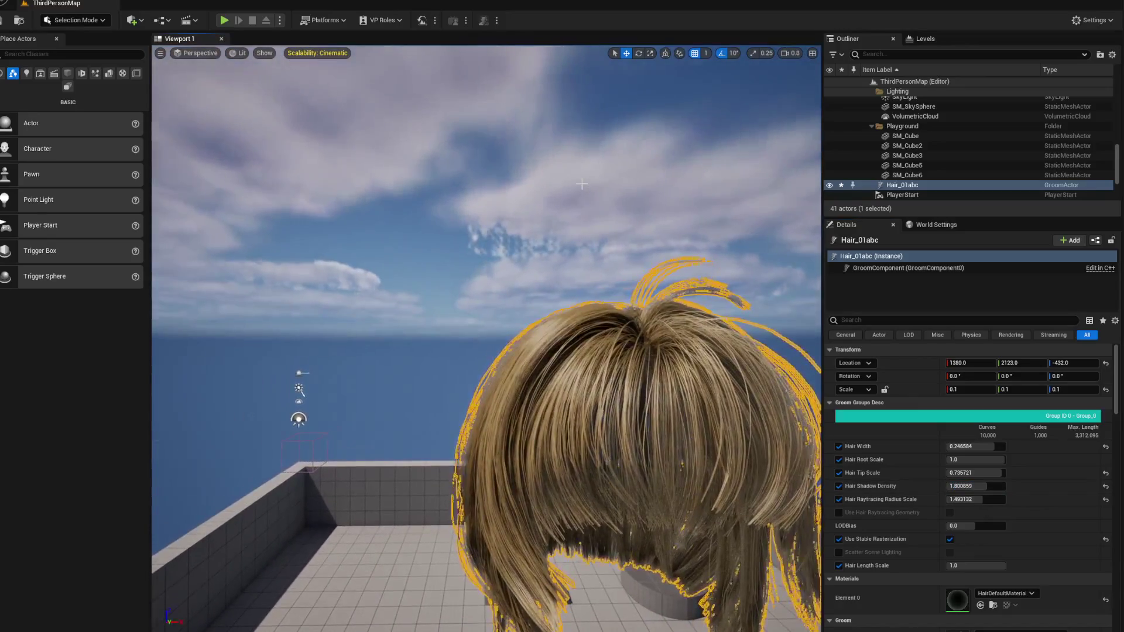
{"action": "left_click", "coordinate": [581, 185]}
{"action": "key", "text": "q"}
{"action": "right_click_drag", "start_coordinate": [586, 381], "coordinate": [784, 375]}
{"action": "key", "text": "a"}
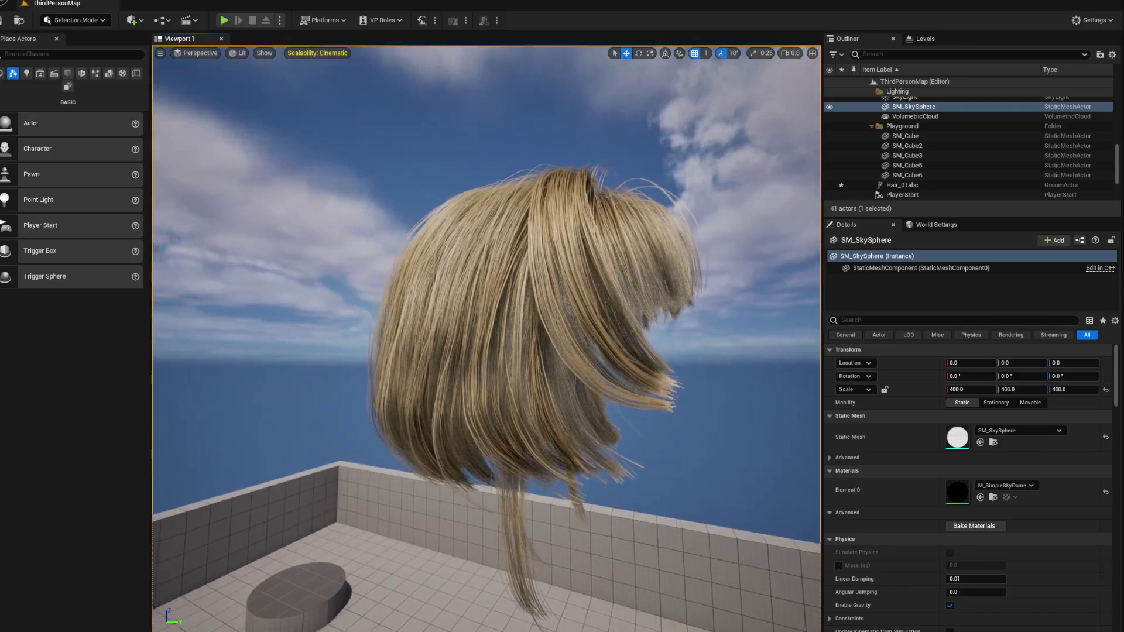
{"action": "right_click_drag", "start_coordinate": [586, 381], "coordinate": [527, 380]}
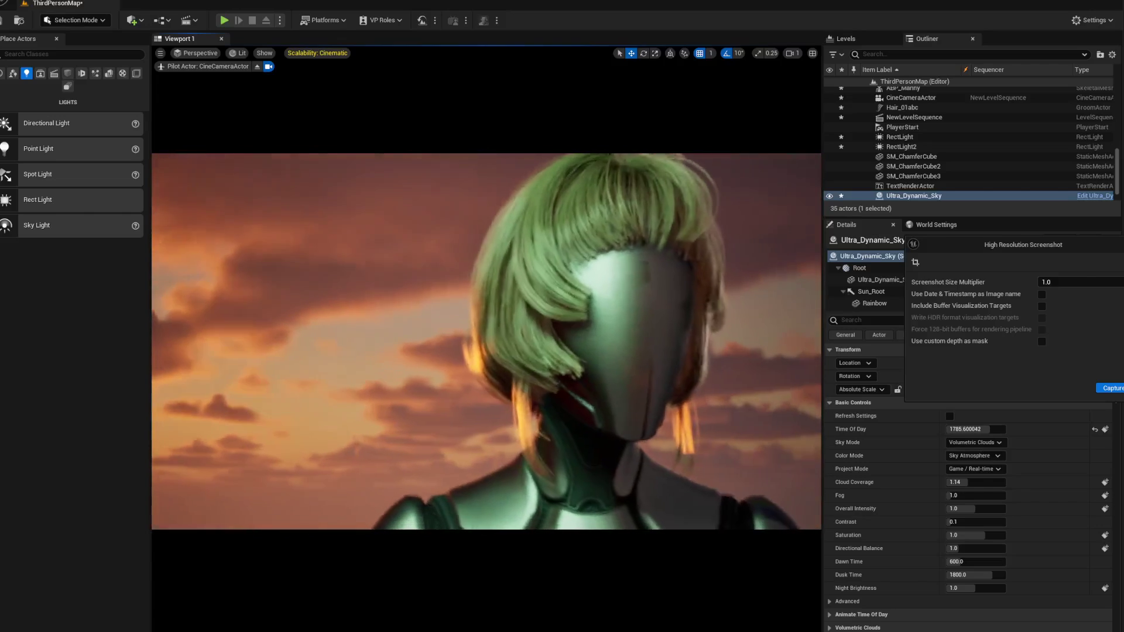
- Set the hair width of the green Hair_01abc groom on the character to about 0.106 and its root scale to about 0.61
{"action": "scroll", "coordinate": [486, 341], "scroll_direction": "down", "scroll_amount": 1}
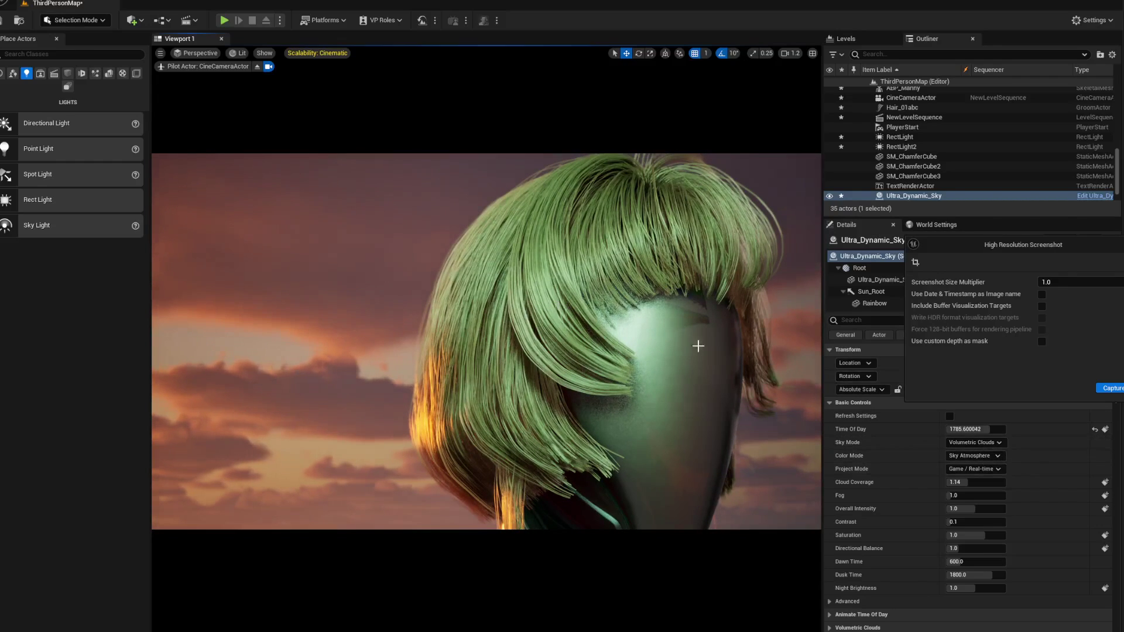
{"action": "left_click", "coordinate": [902, 107]}
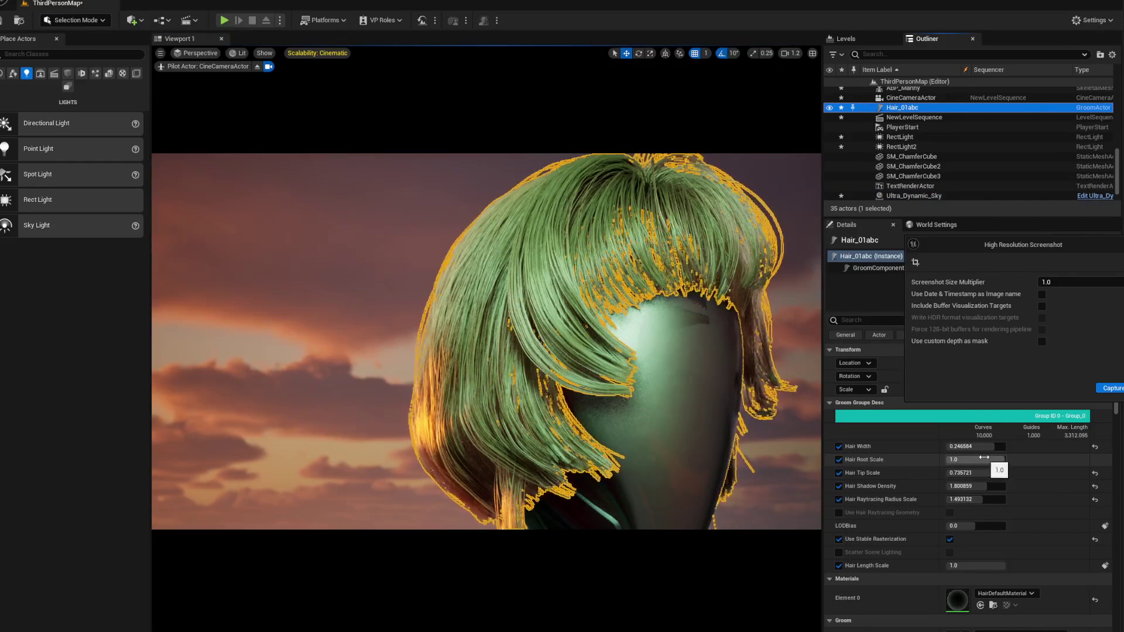
{"action": "left_click_drag", "start_coordinate": [983, 446], "coordinate": [973, 446]}
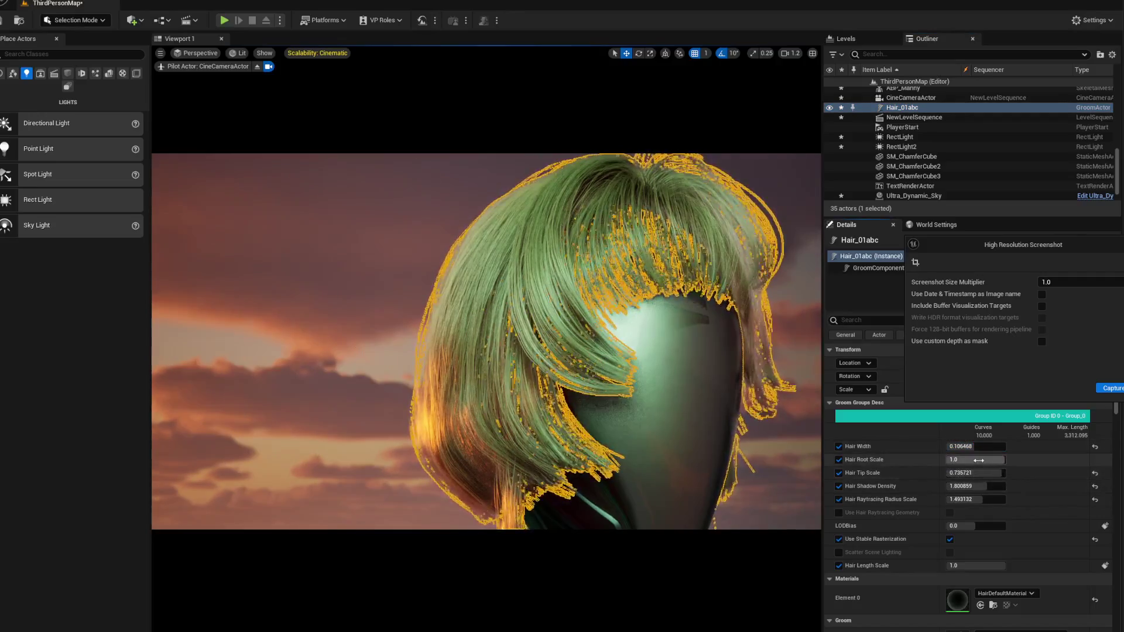
{"action": "left_click", "coordinate": [578, 327]}
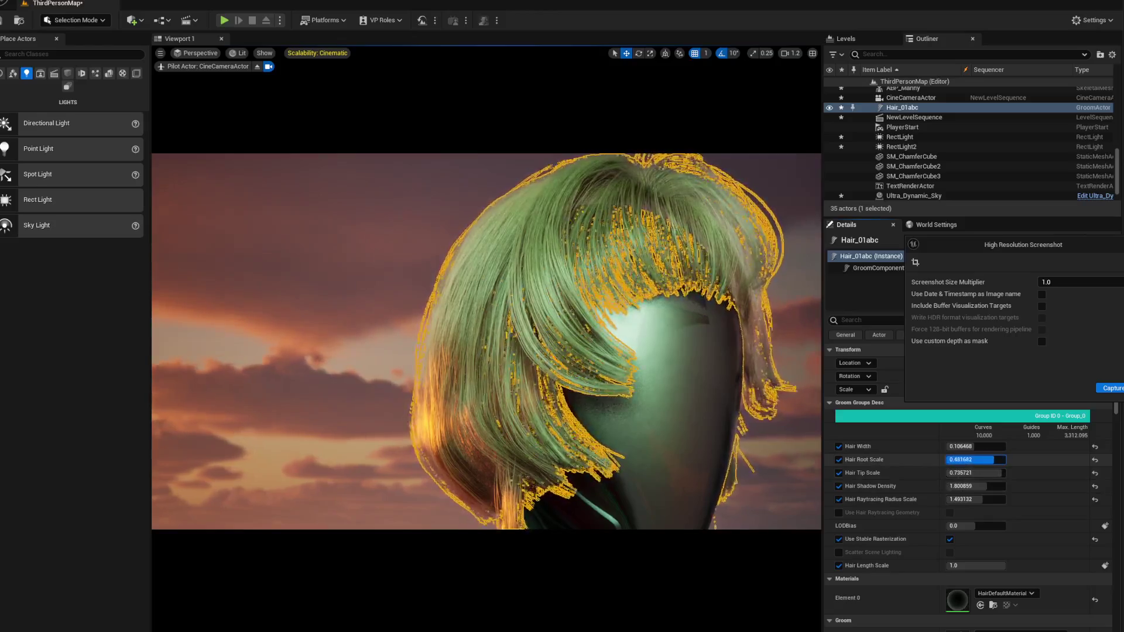
- Set the green groom's tip scale to about 0.69, shadow density to about 1.73 and raytracing radius scale to about 1.52, and deselect it
{"action": "left_click_drag", "start_coordinate": [994, 473], "coordinate": [972, 473]}
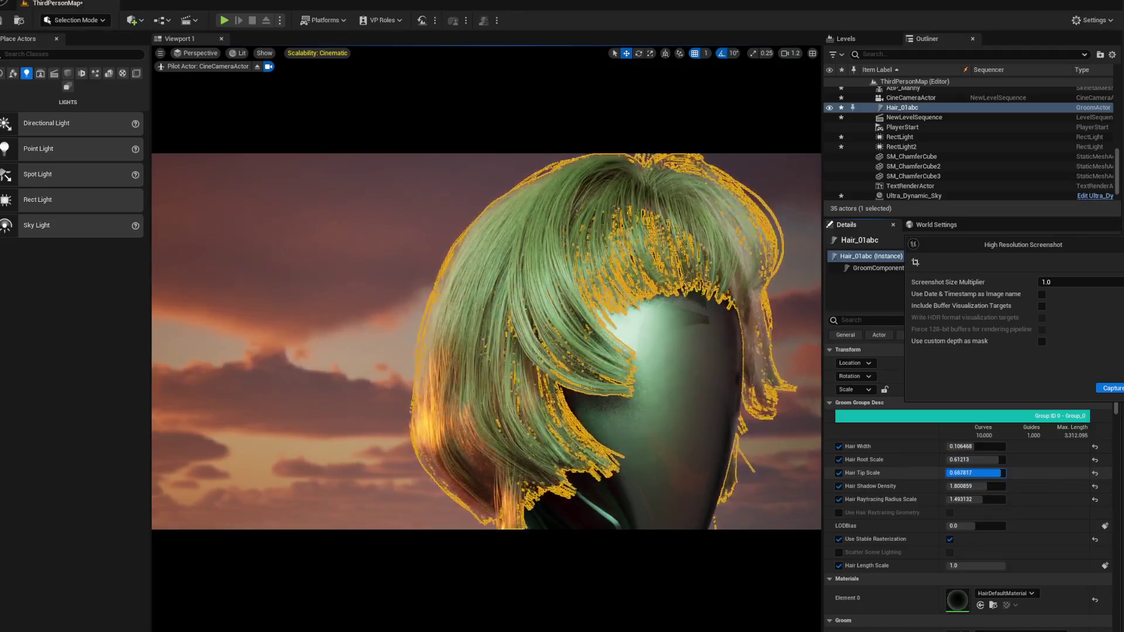
{"action": "left_click_drag", "start_coordinate": [971, 473], "coordinate": [1024, 486]}
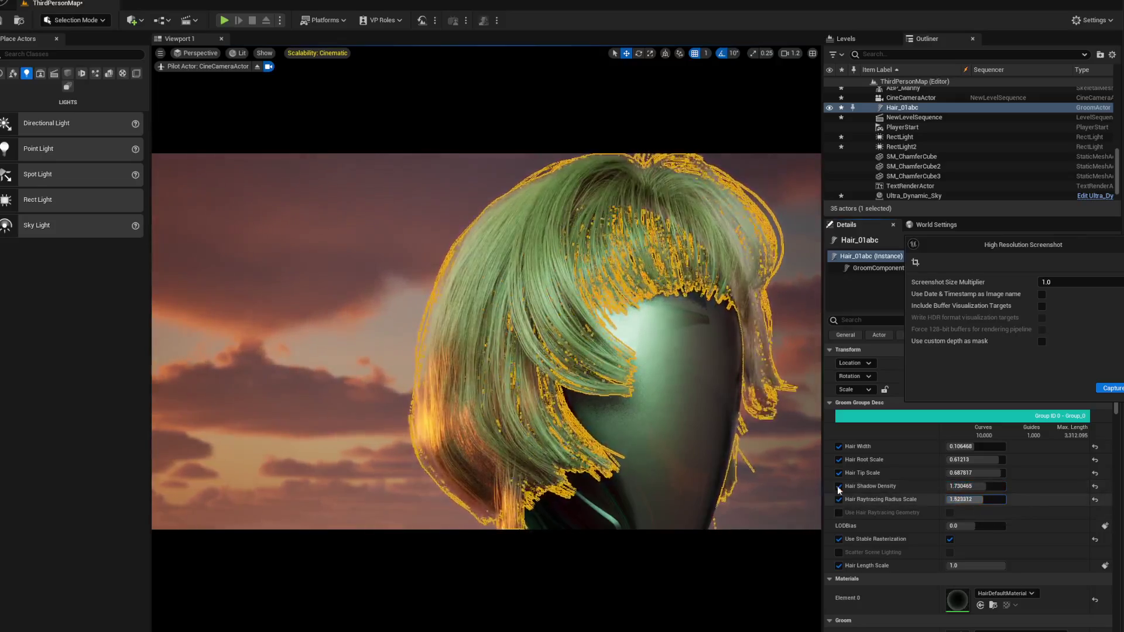
{"action": "left_click", "coordinate": [361, 397]}
{"action": "right_click_drag", "start_coordinate": [666, 434], "coordinate": [728, 439]}
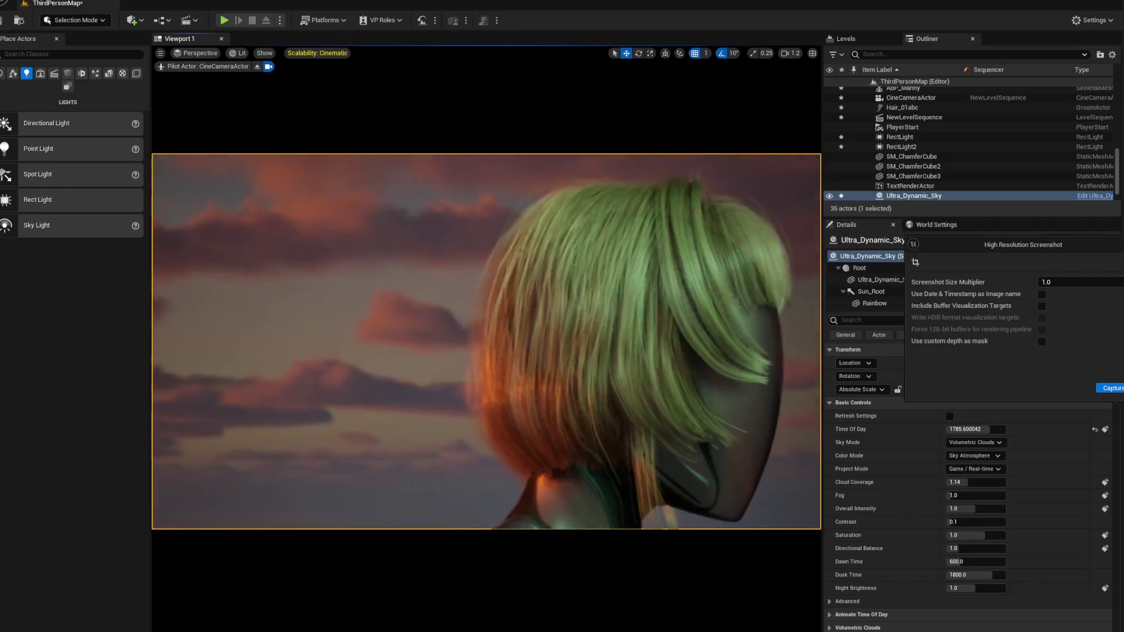